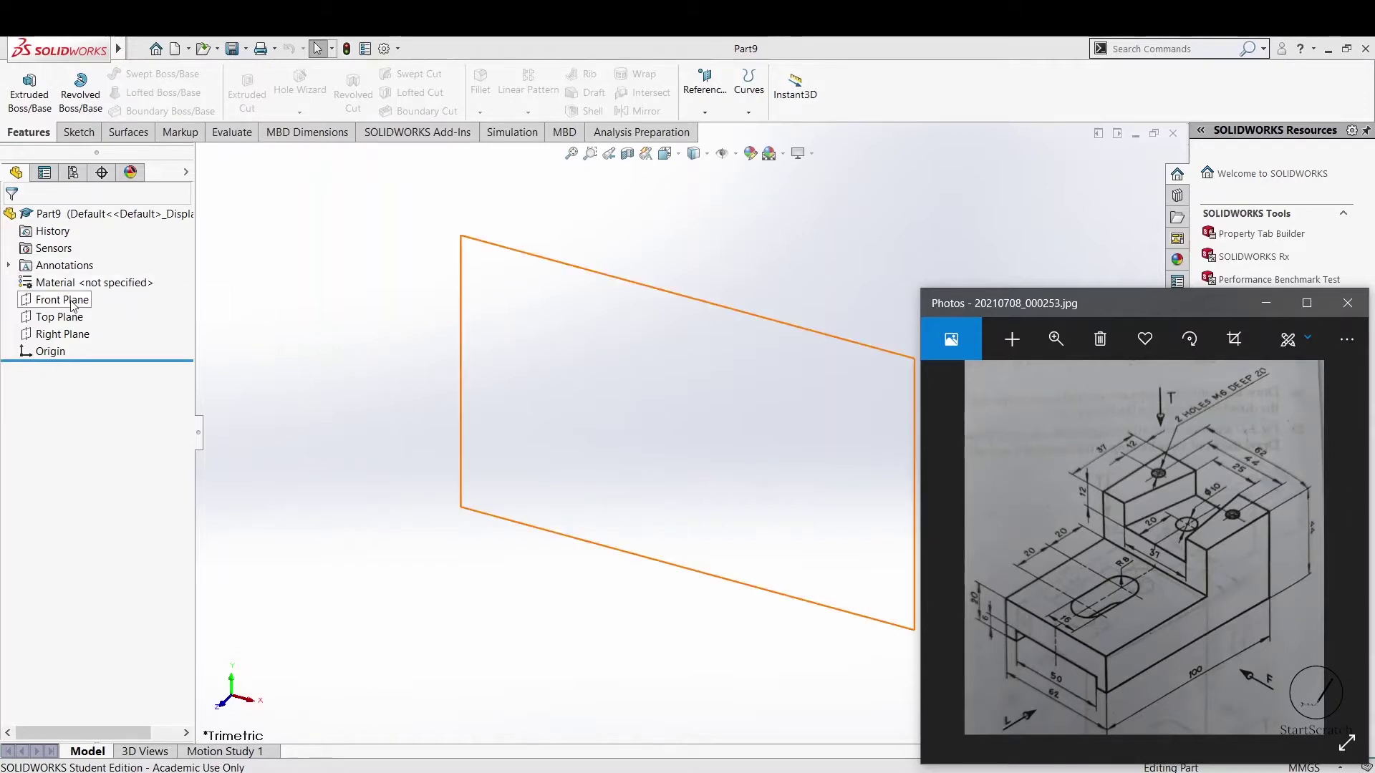
- Draw a closed six-line L-shaped stepped profile in a sketch on the Right Plane
left_click(63, 333)
left_click(74, 311)
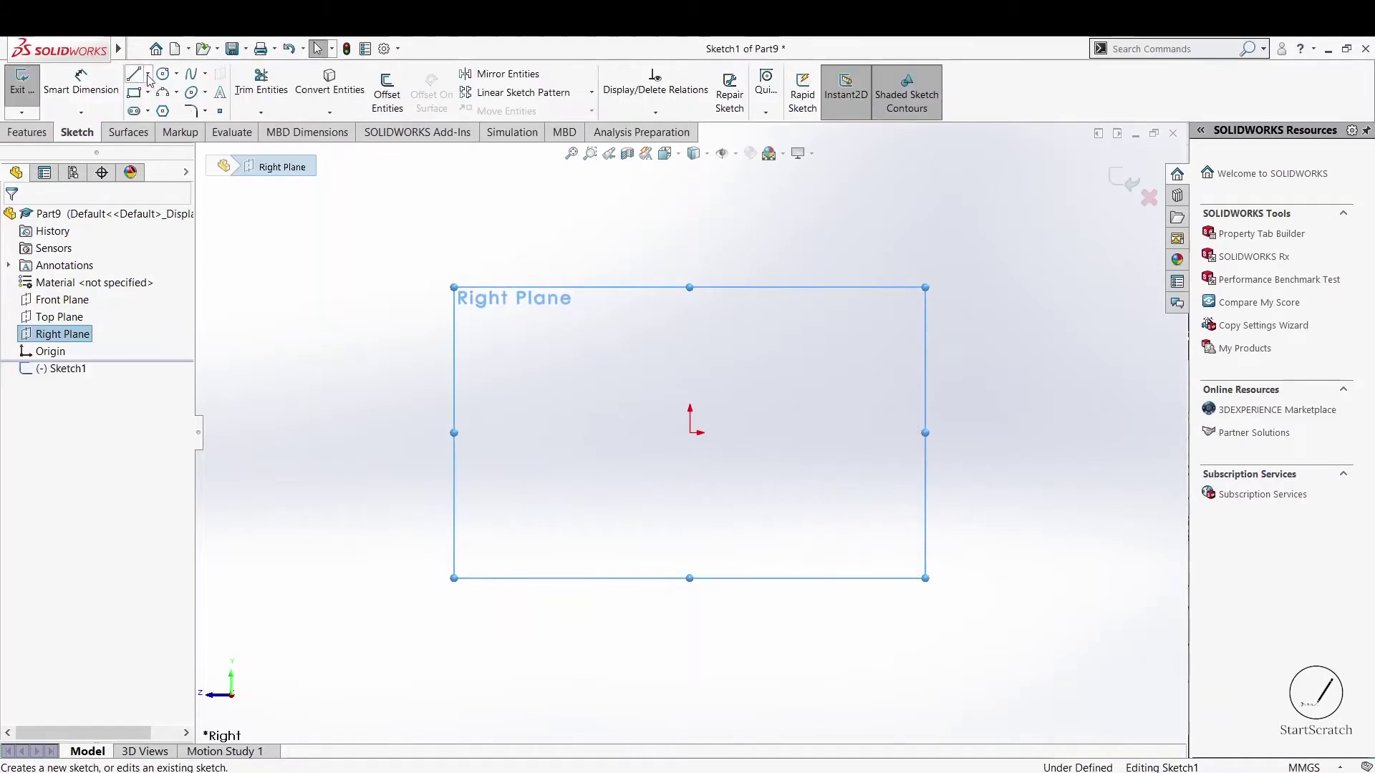
left_click(148, 74)
left_click(162, 91)
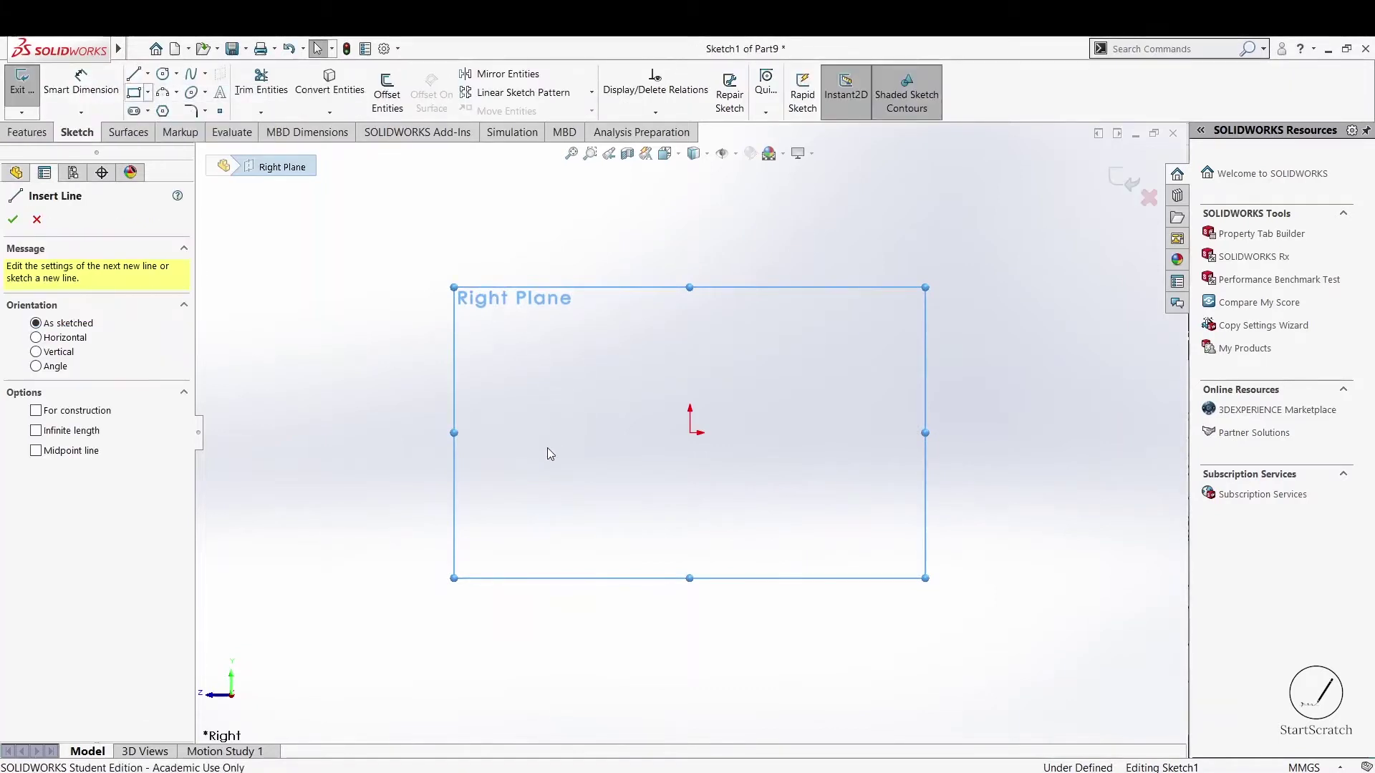
left_click(534, 434)
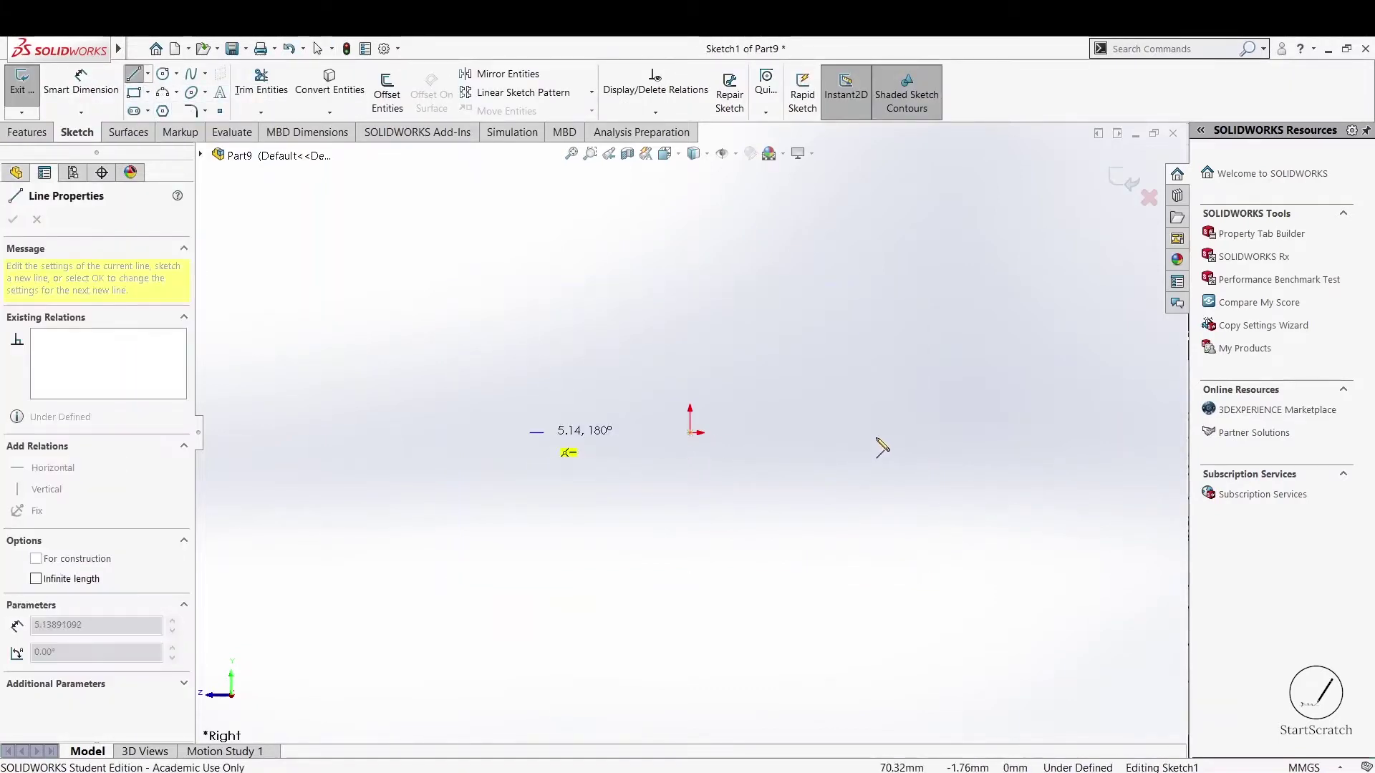
left_click(886, 433)
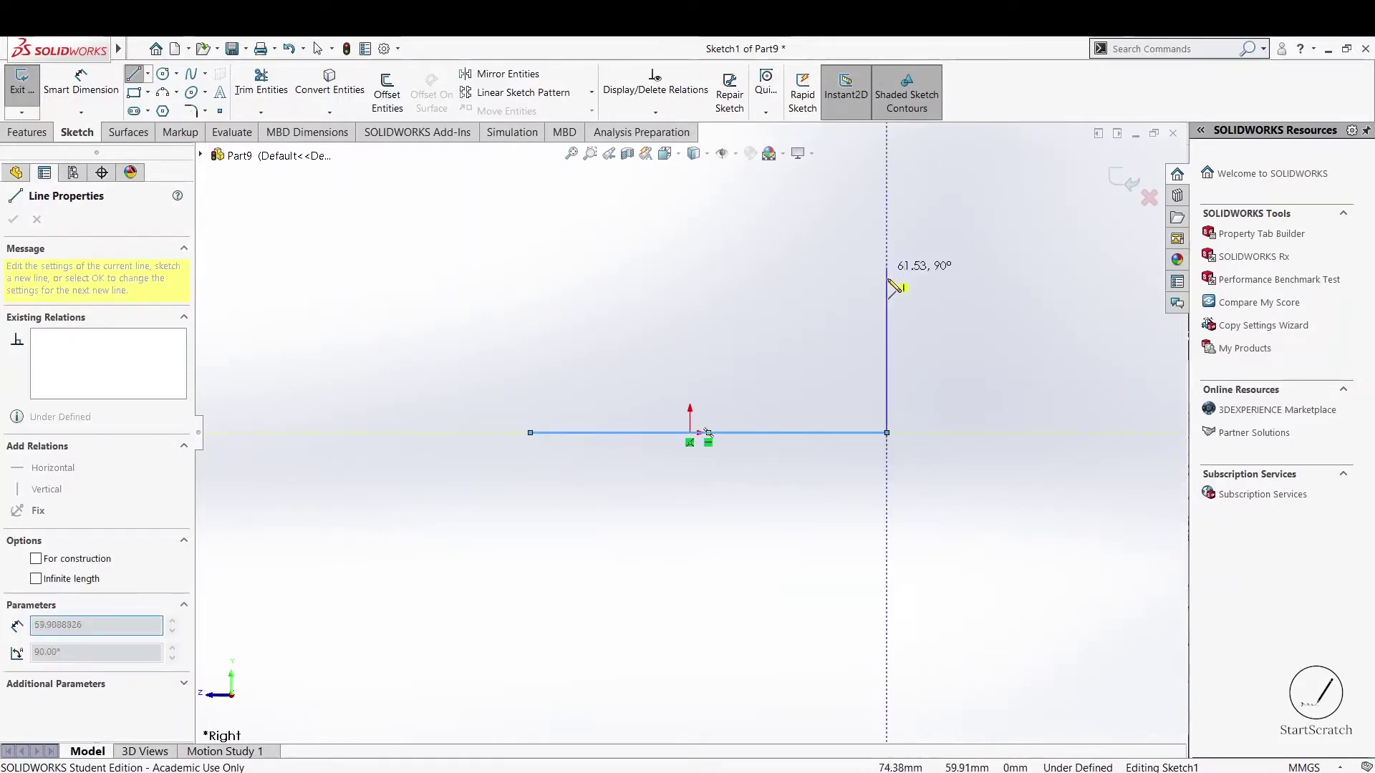
left_click(886, 282)
double_click(806, 282)
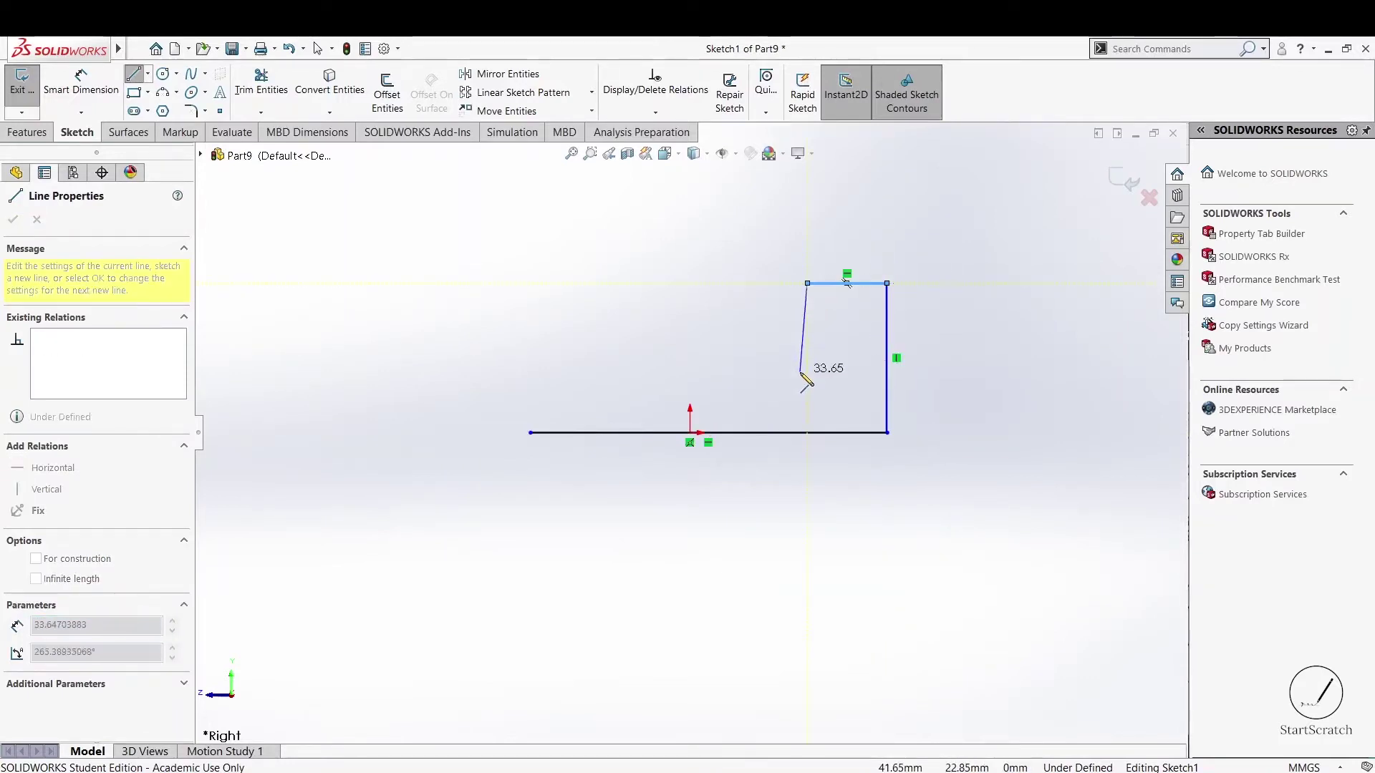
left_click(807, 380)
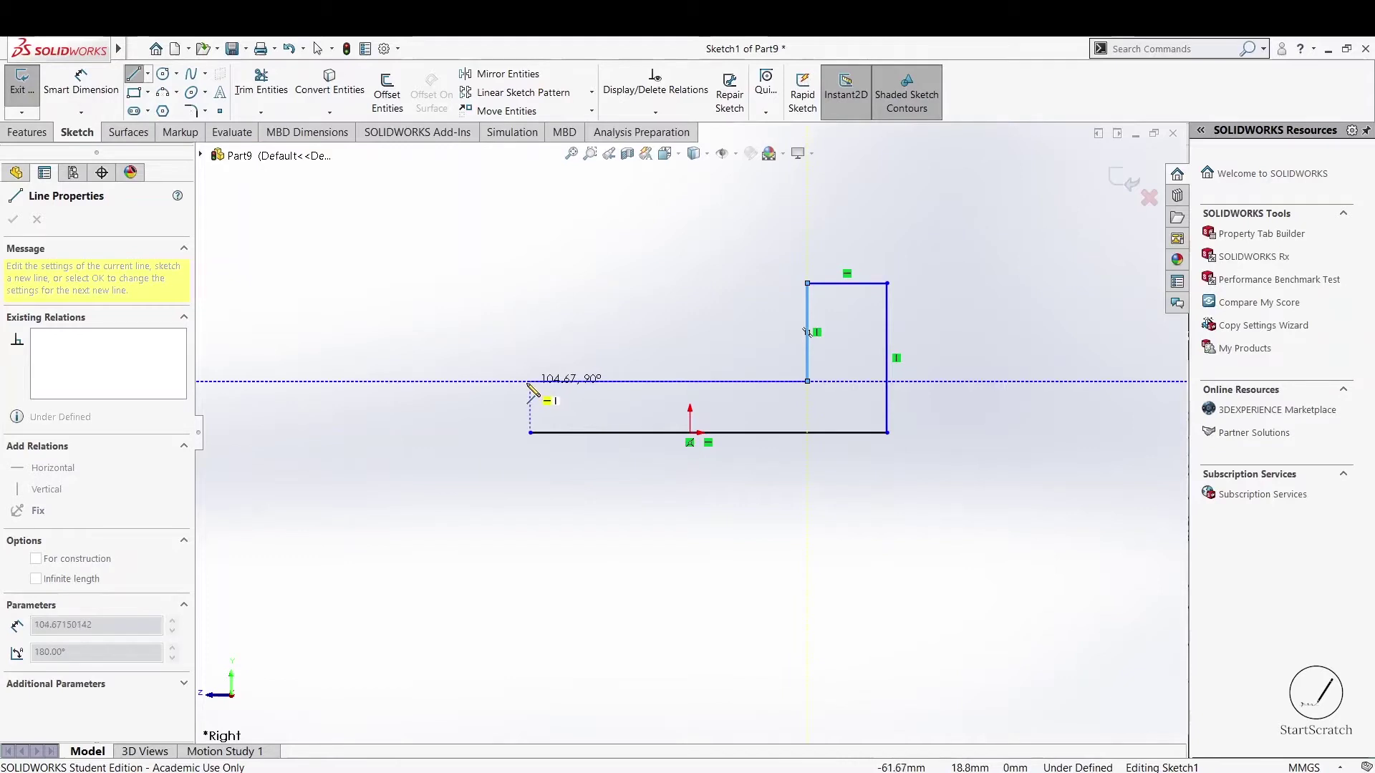
left_click(529, 381)
left_click(530, 433)
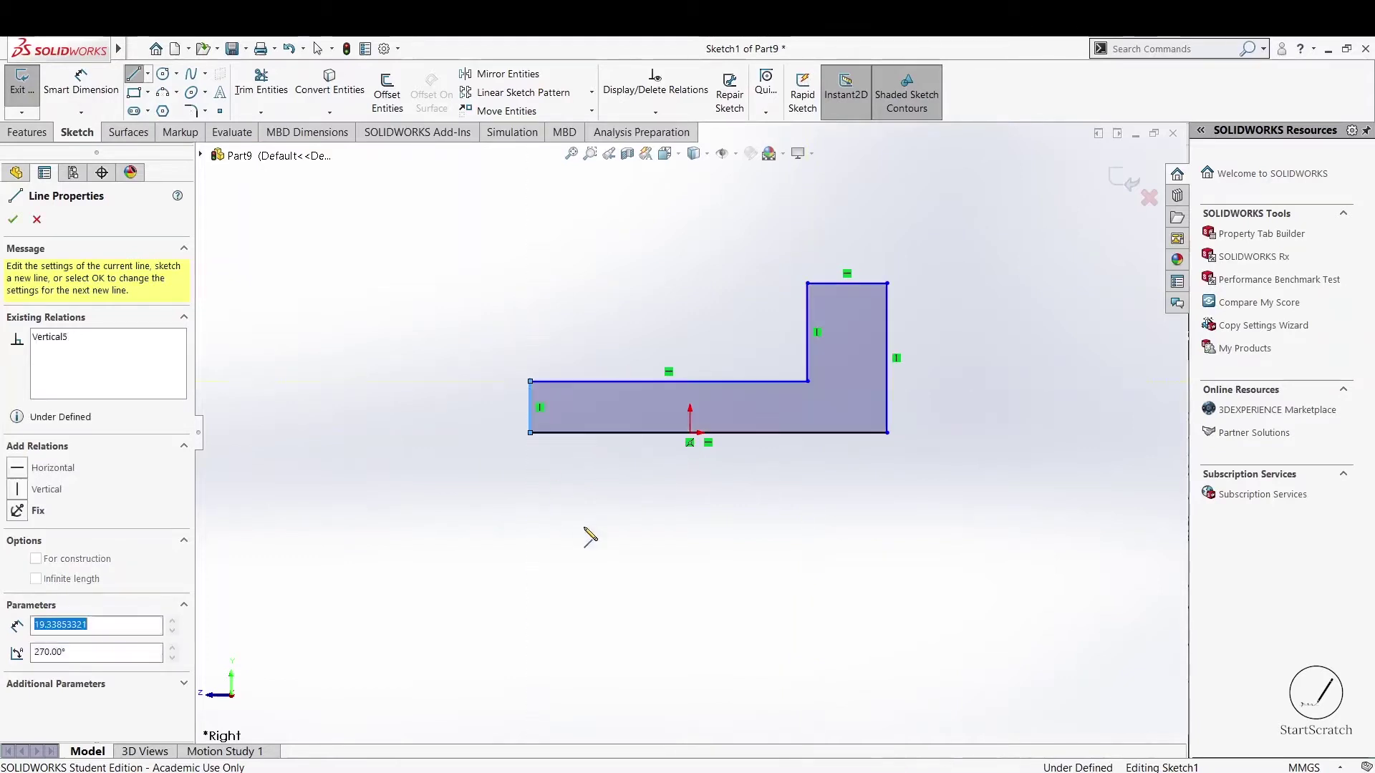
key("Escape")
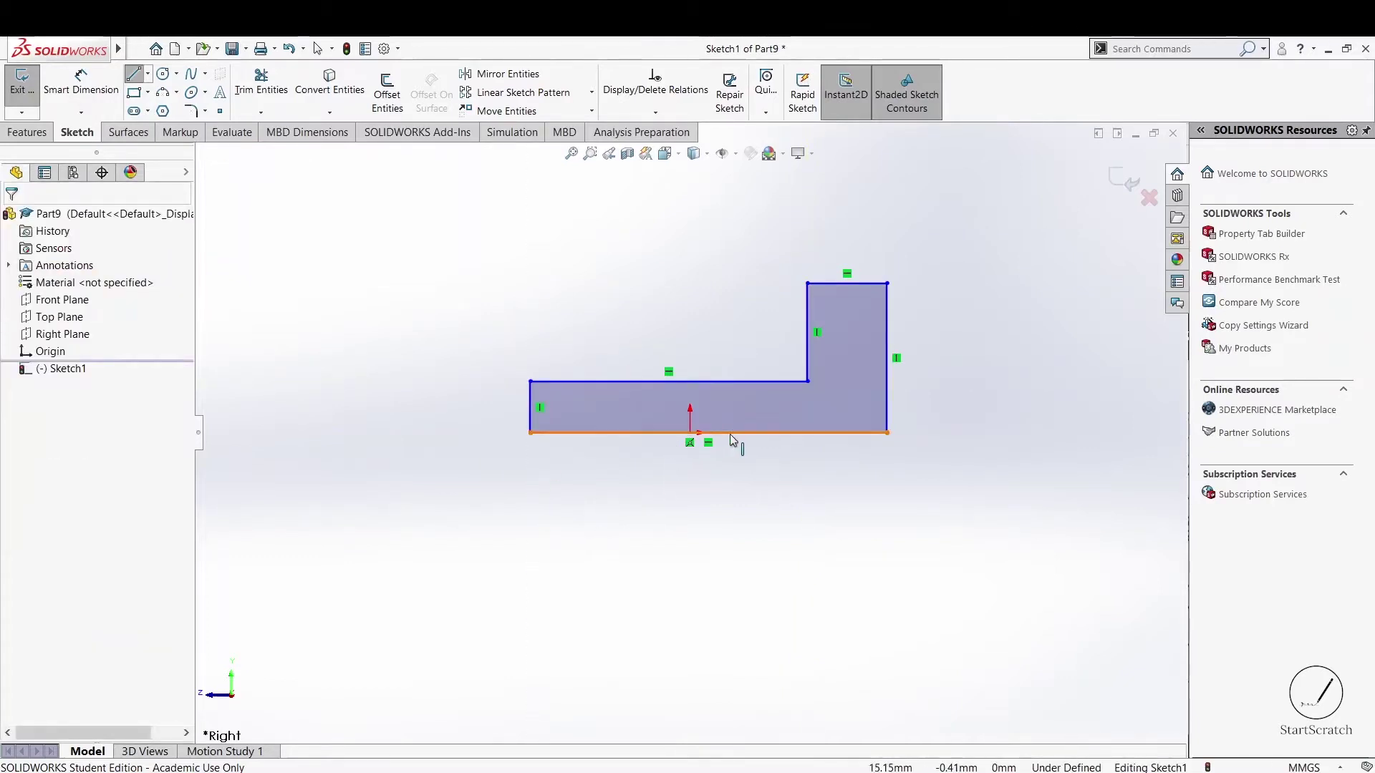
key("Escape")
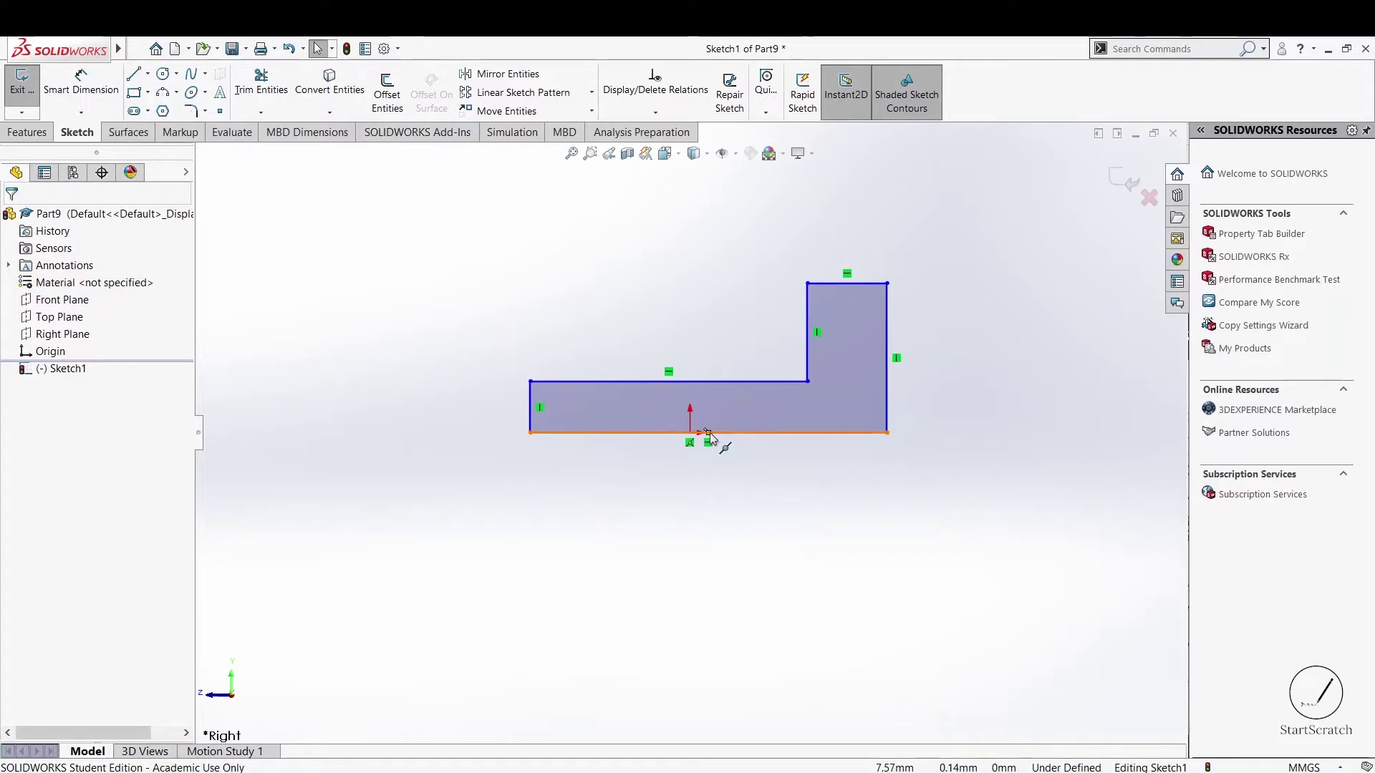
- Make the bottom-edge point coincident with the origin
left_click(710, 436)
left_click_drag(741, 413, 565, 447)
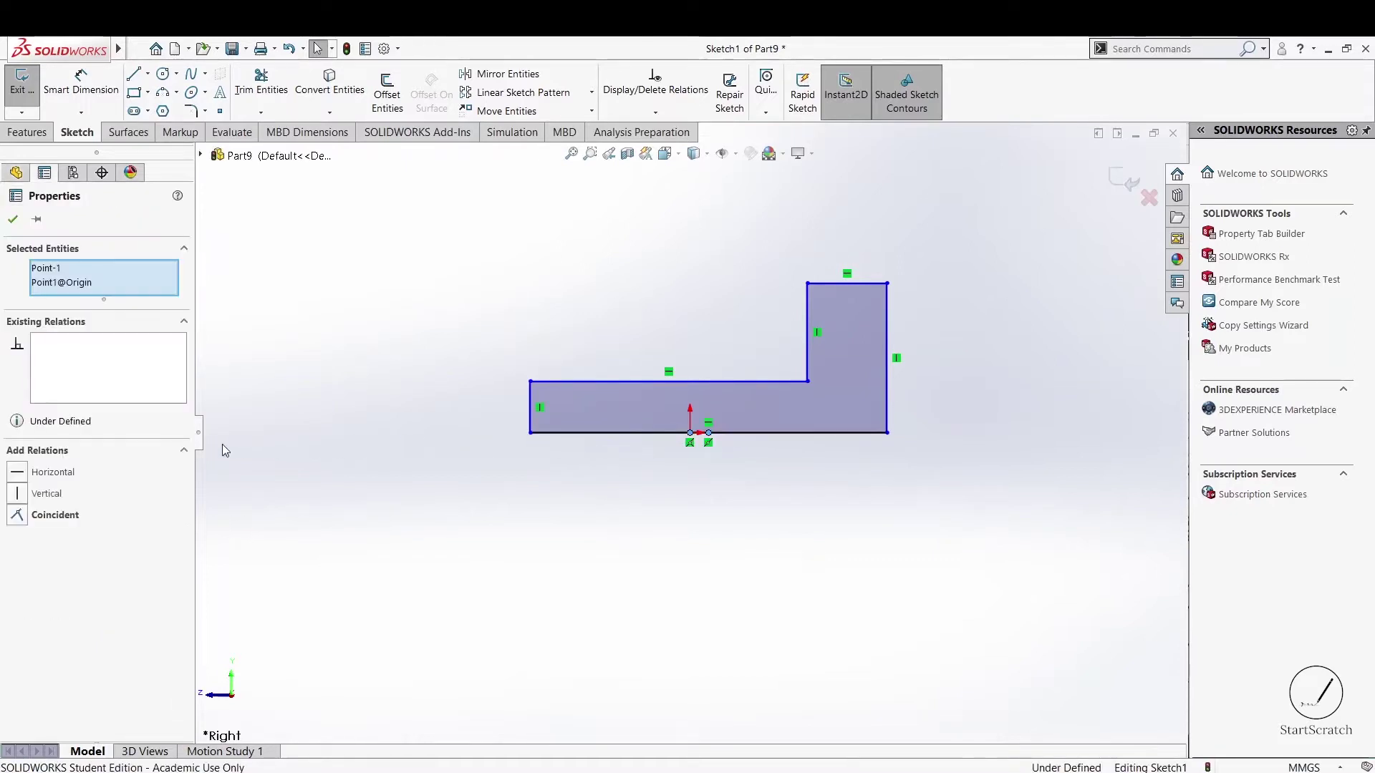
left_click(49, 515)
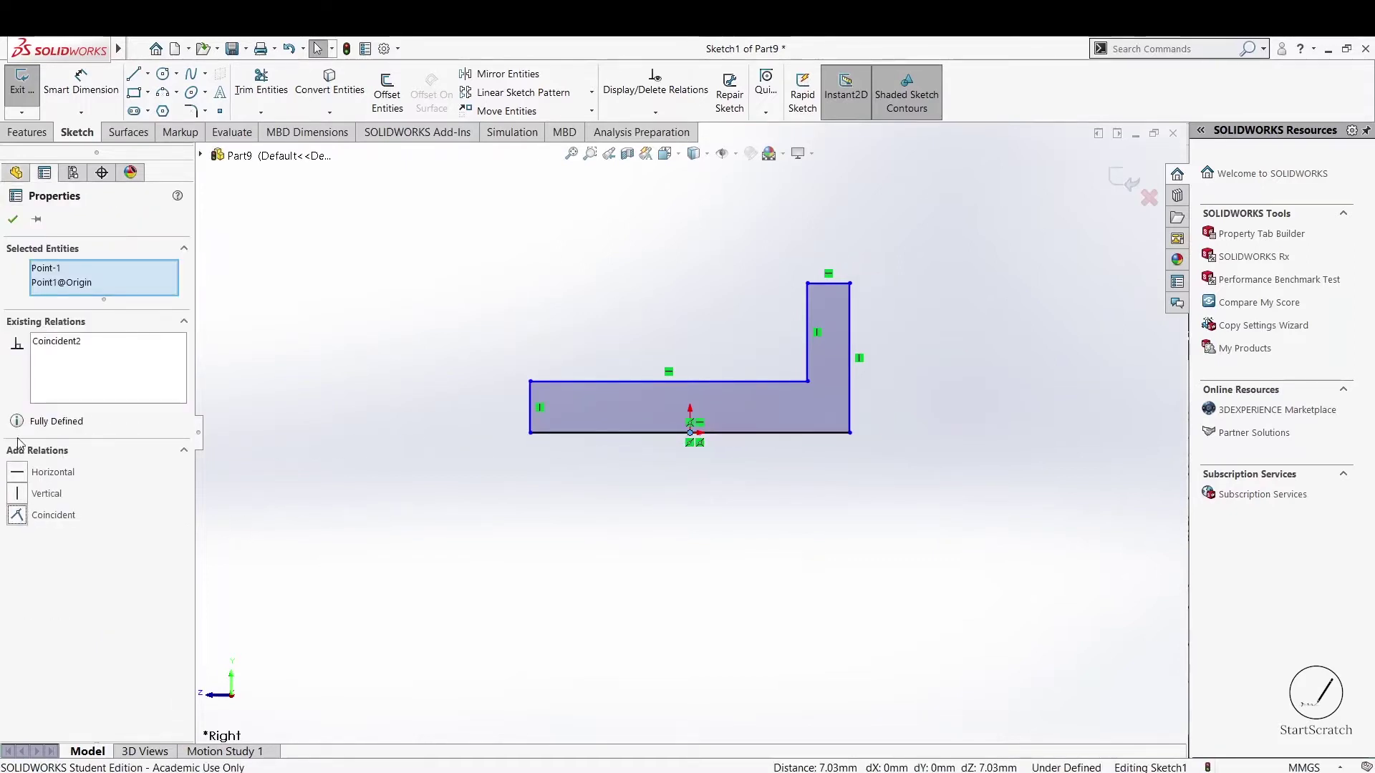
left_click(13, 219)
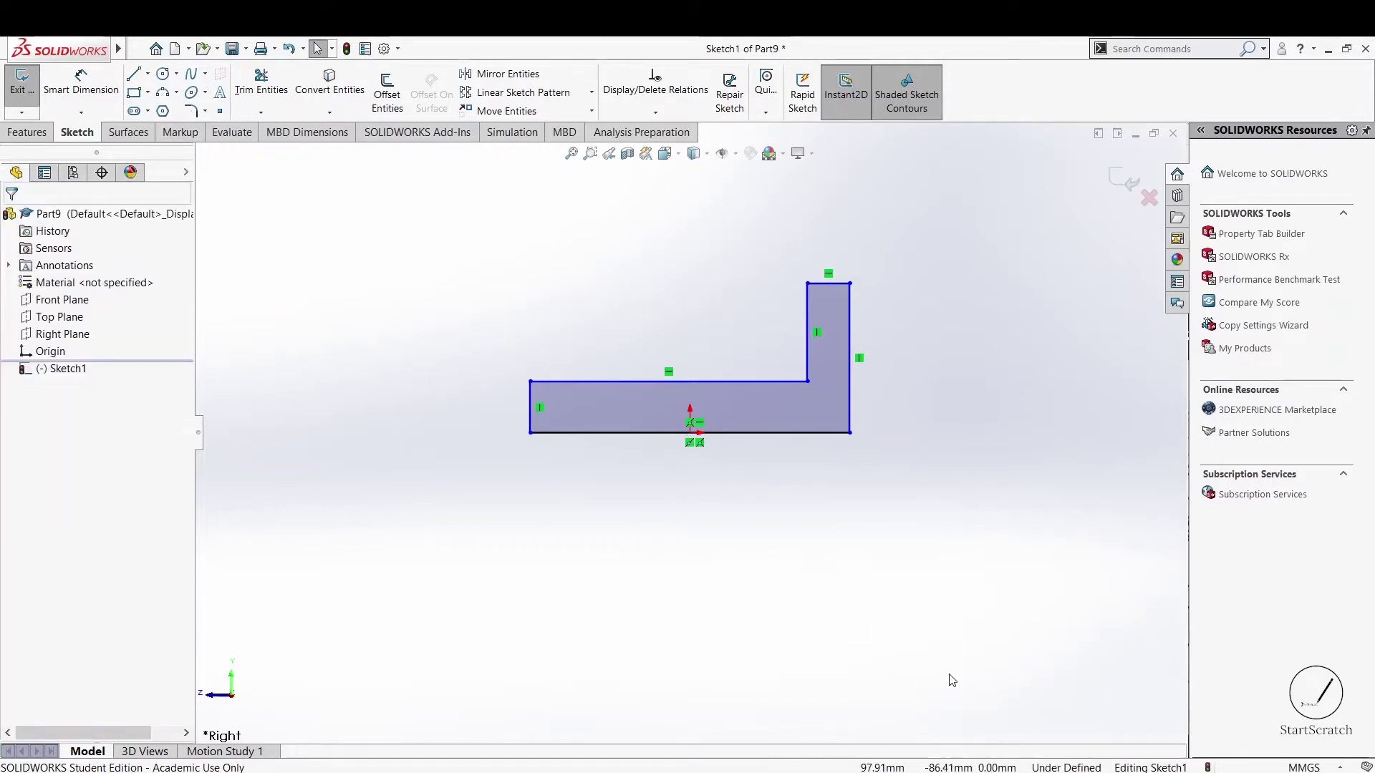
- Dimension the profile's bottom length to 100 and right-side height to 44
left_click(963, 769)
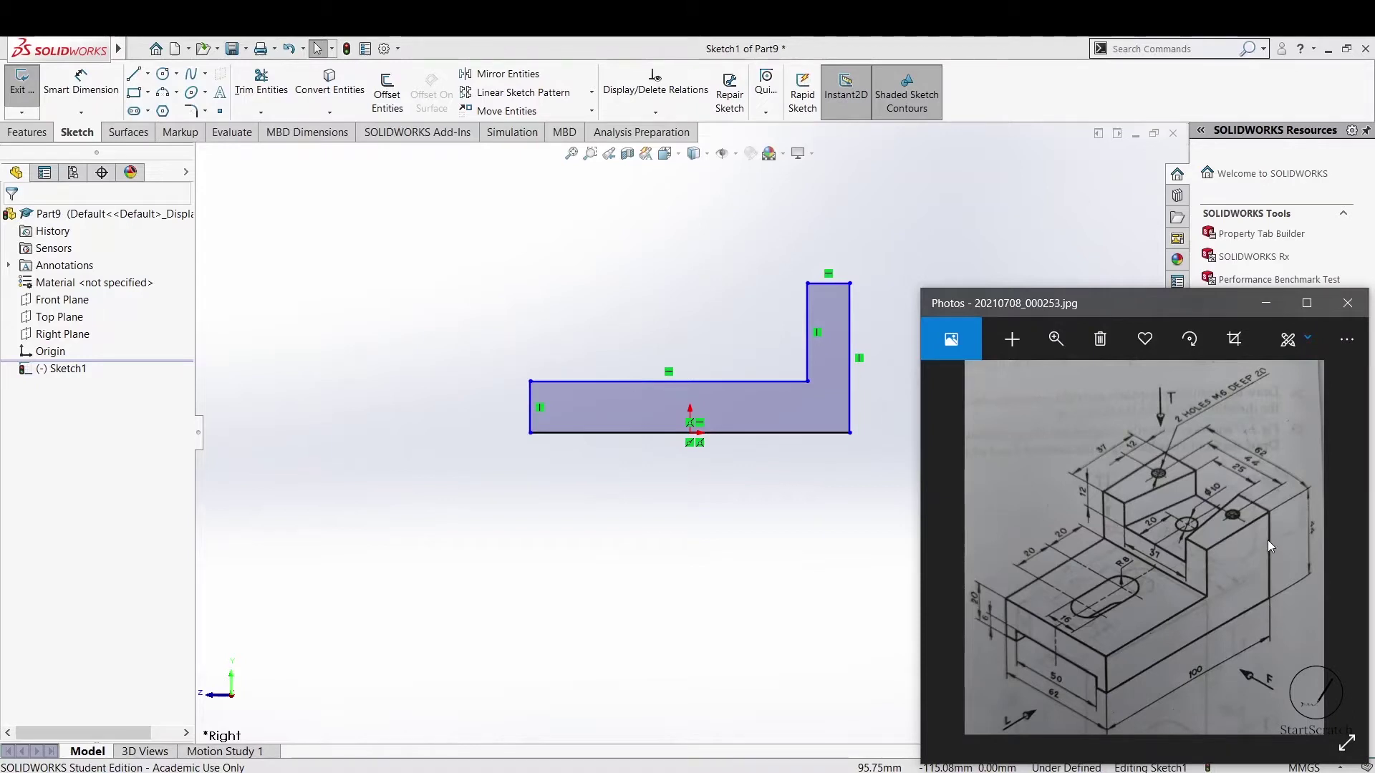
left_click(618, 467)
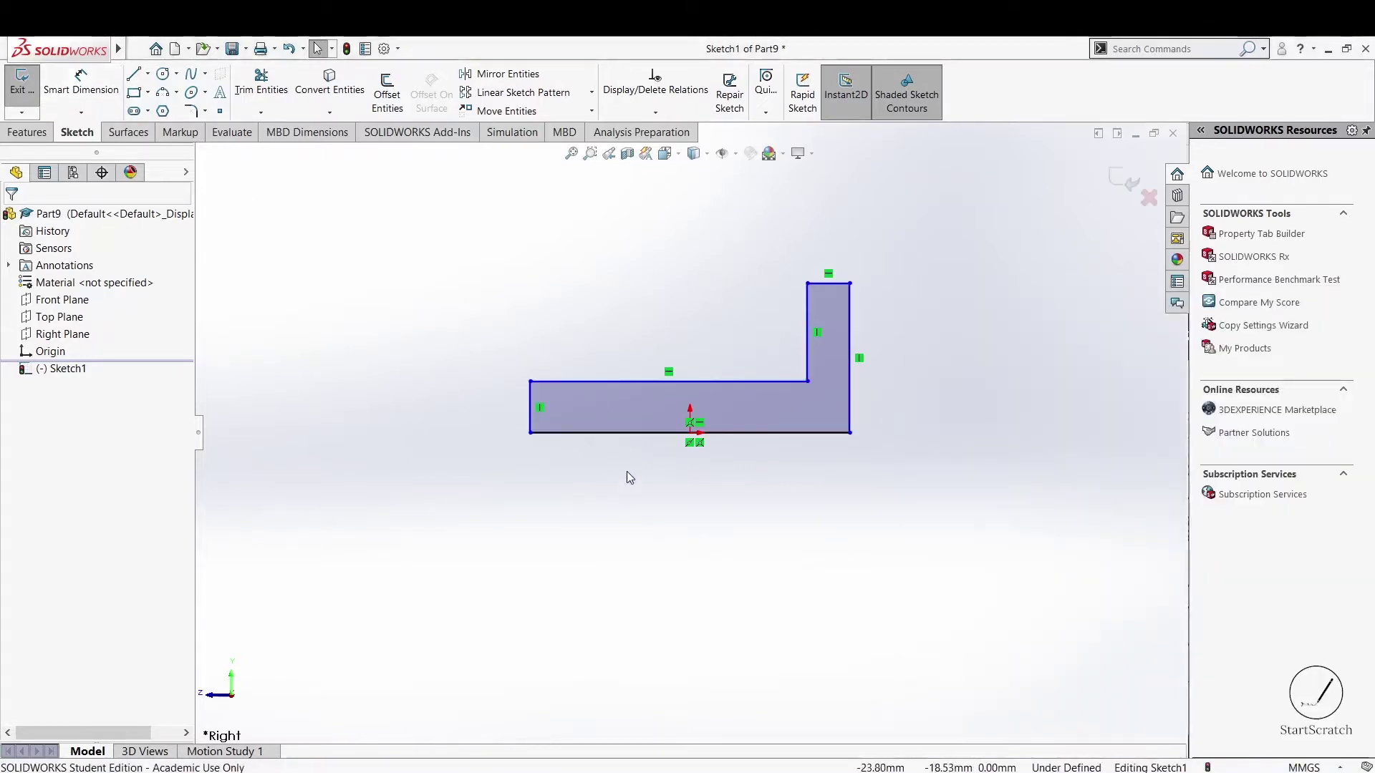
left_click(81, 86)
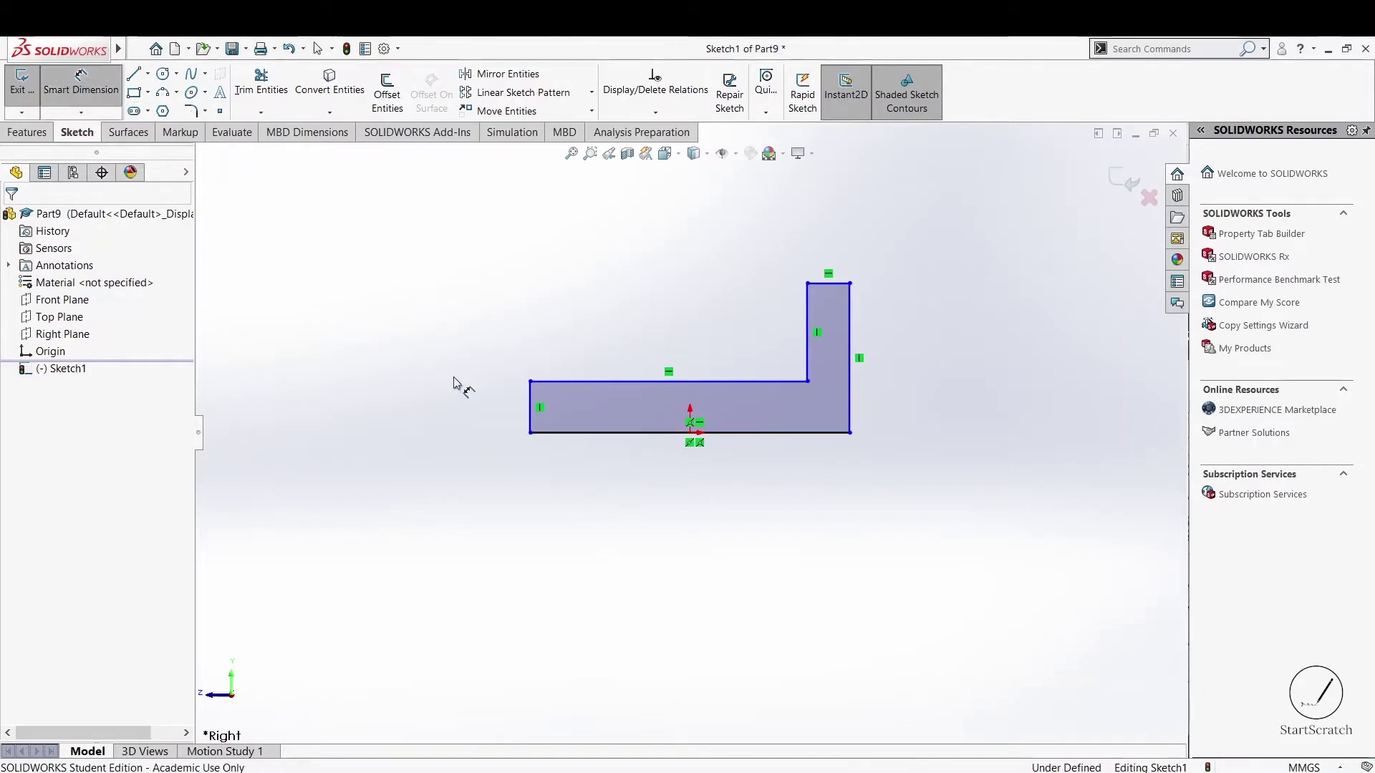
left_click(620, 435)
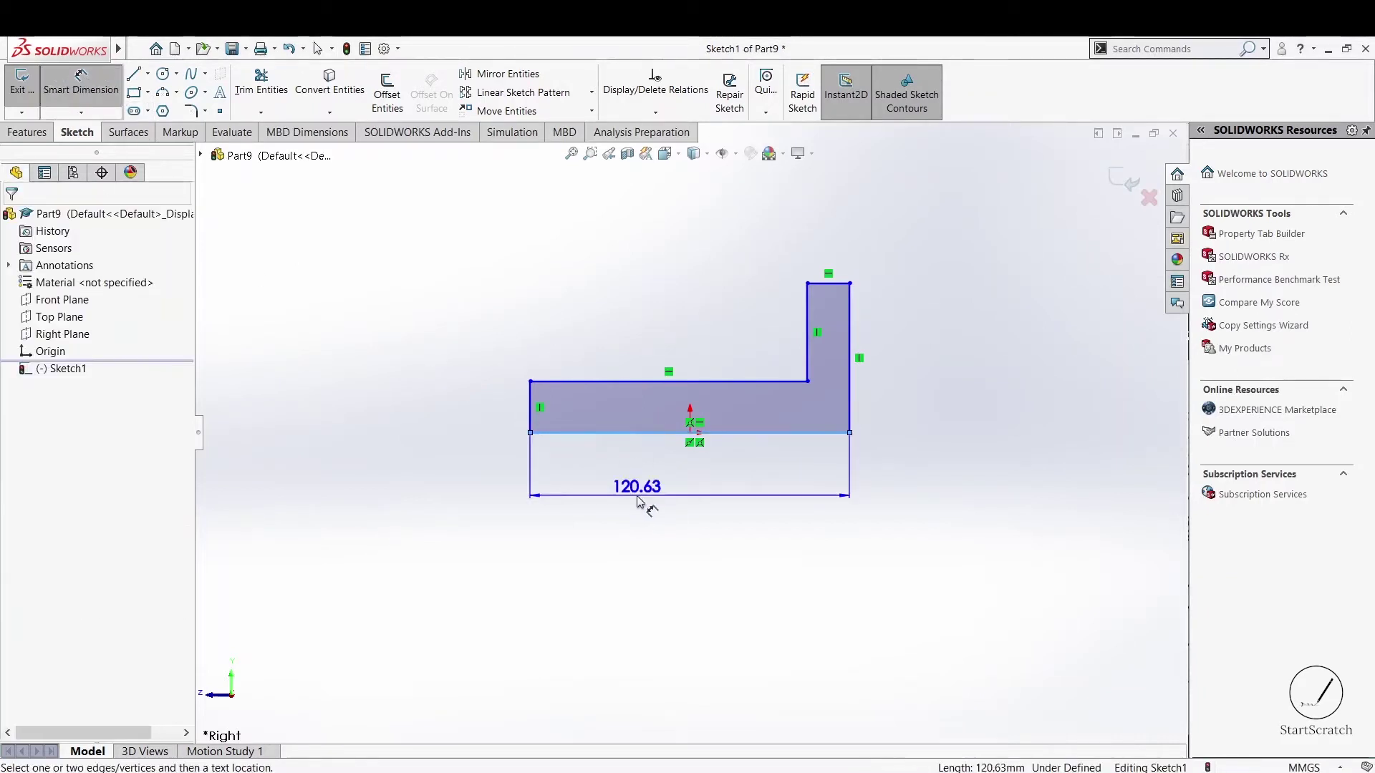
left_click(637, 498)
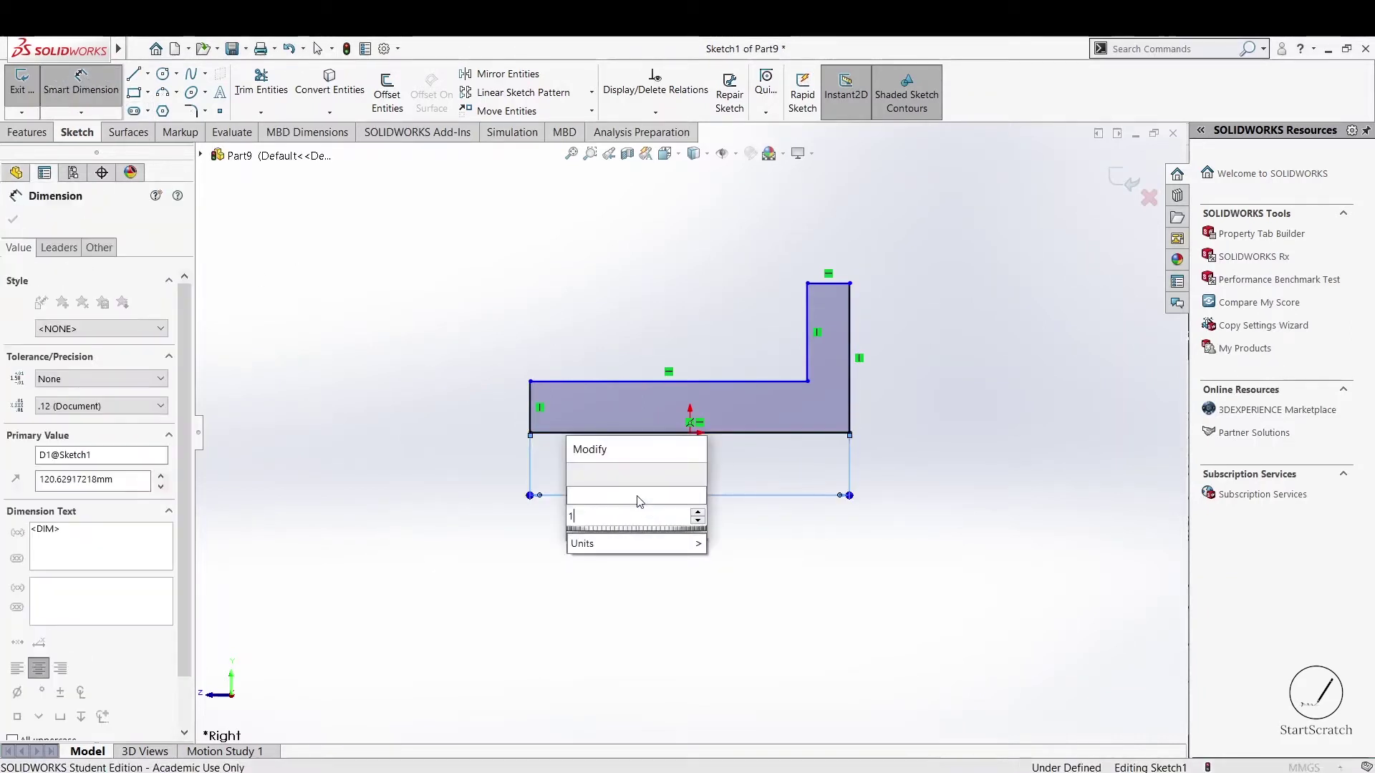
type("100")
key("Return")
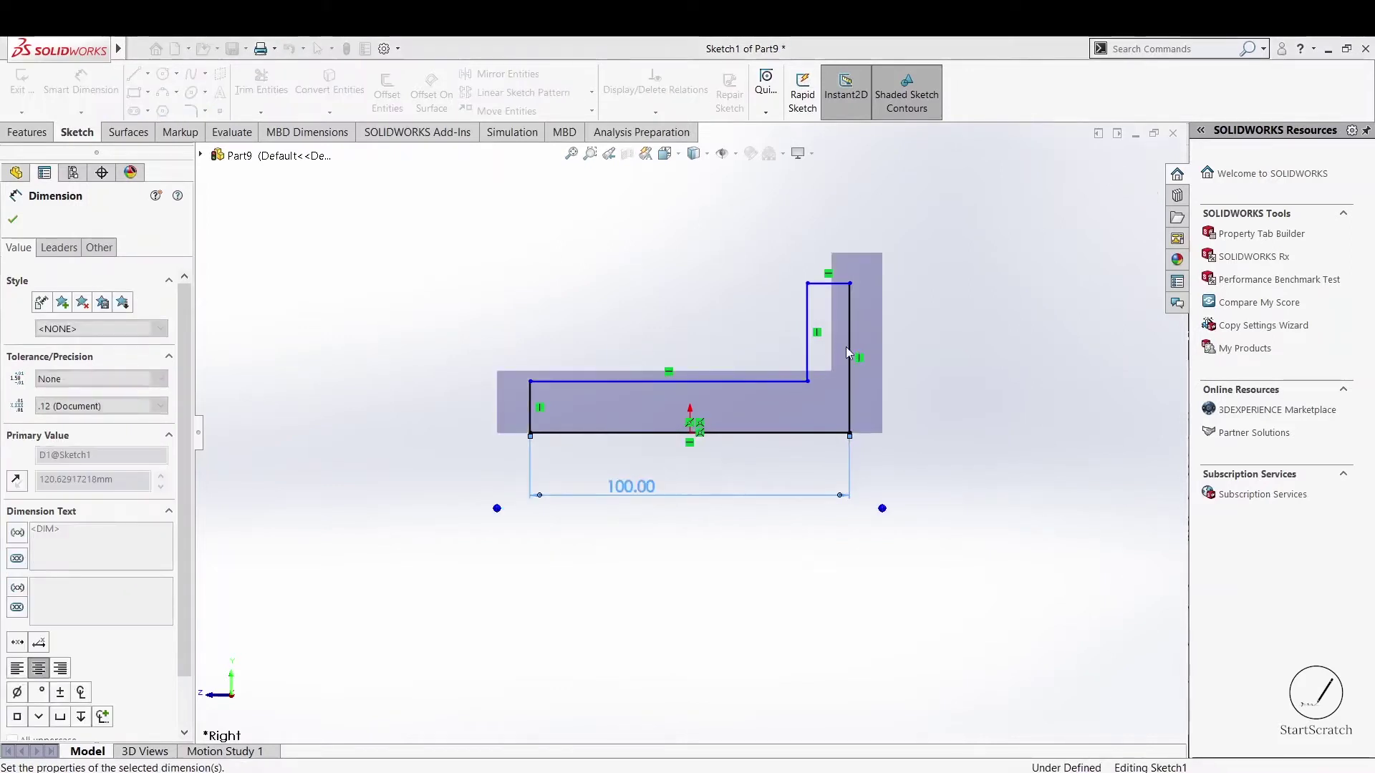
left_click(853, 342)
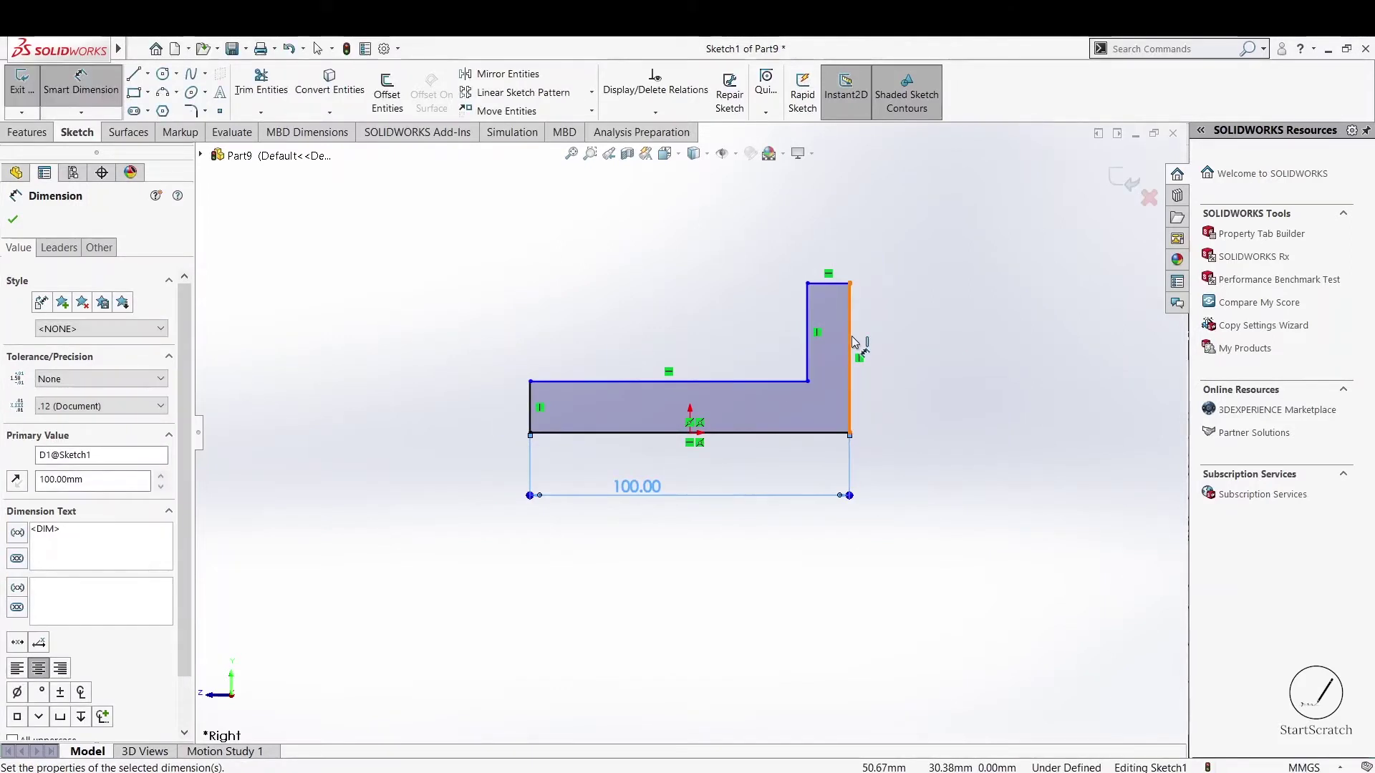
left_click(946, 343)
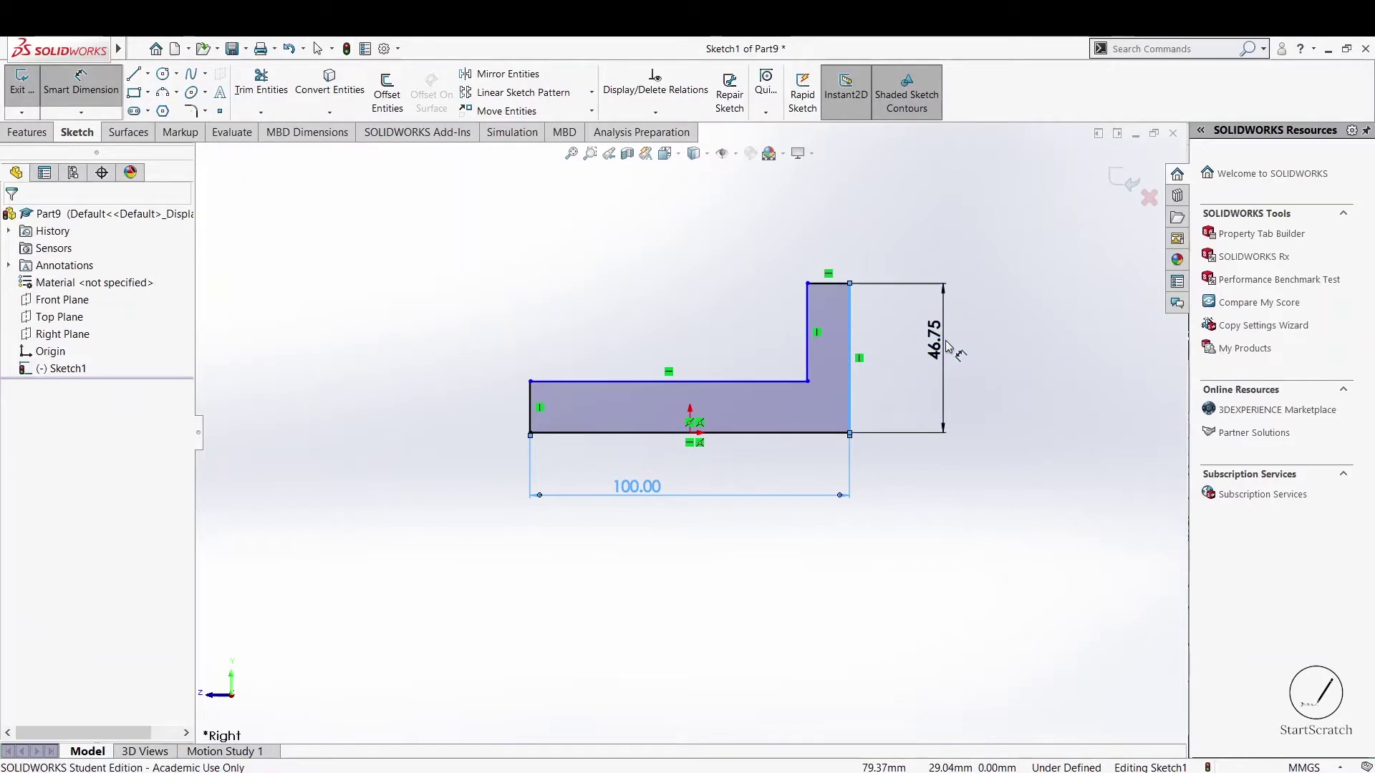
left_click(946, 343)
key("Return")
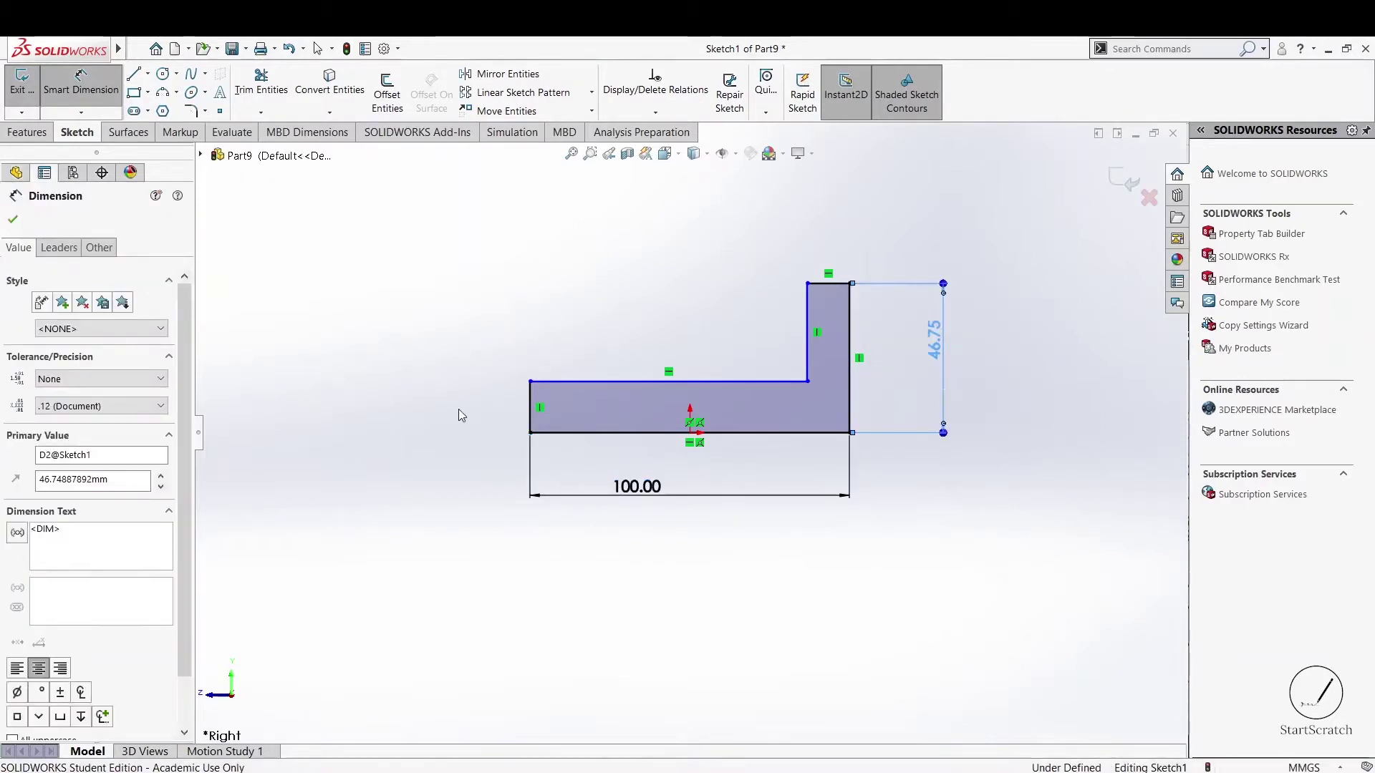
- Dimension the left-side height to 20 and the upper step width to 37
left_click(532, 403)
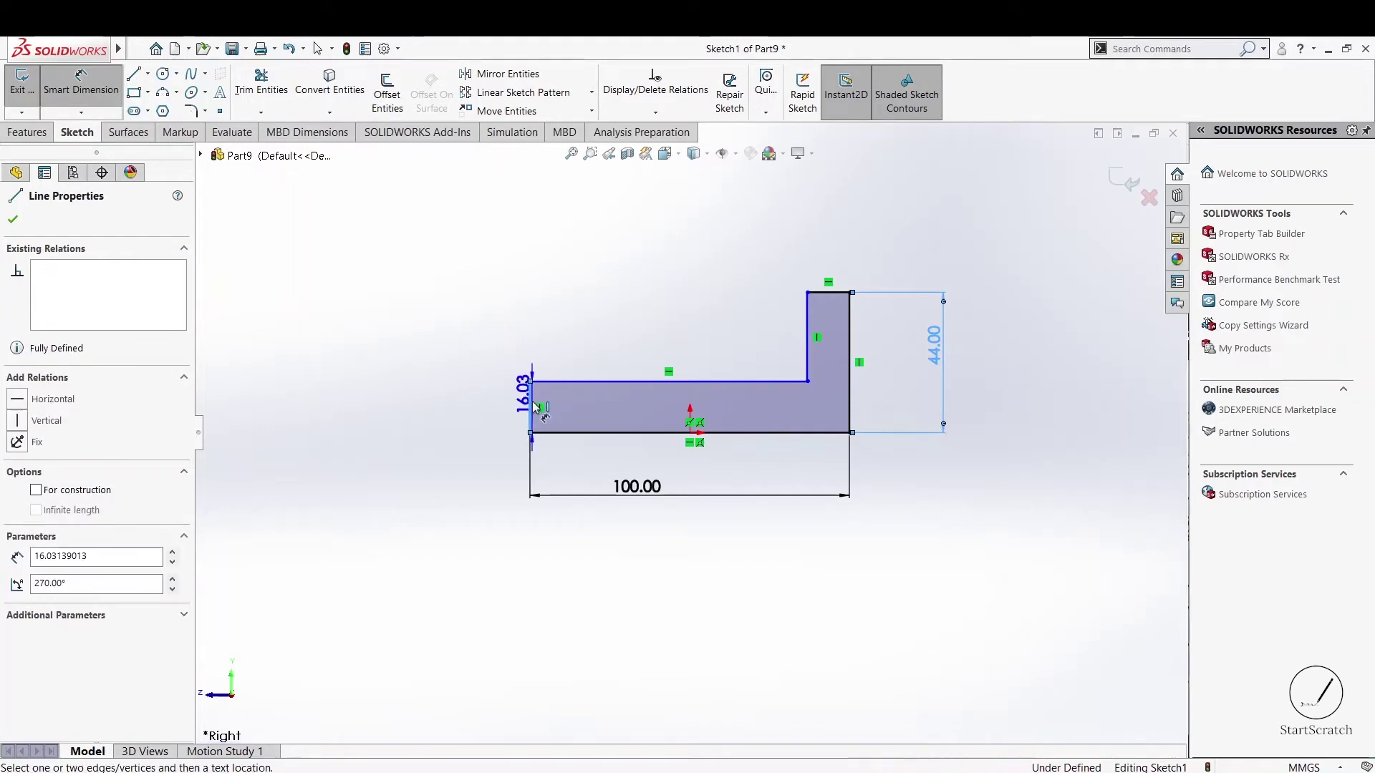
left_click(494, 407)
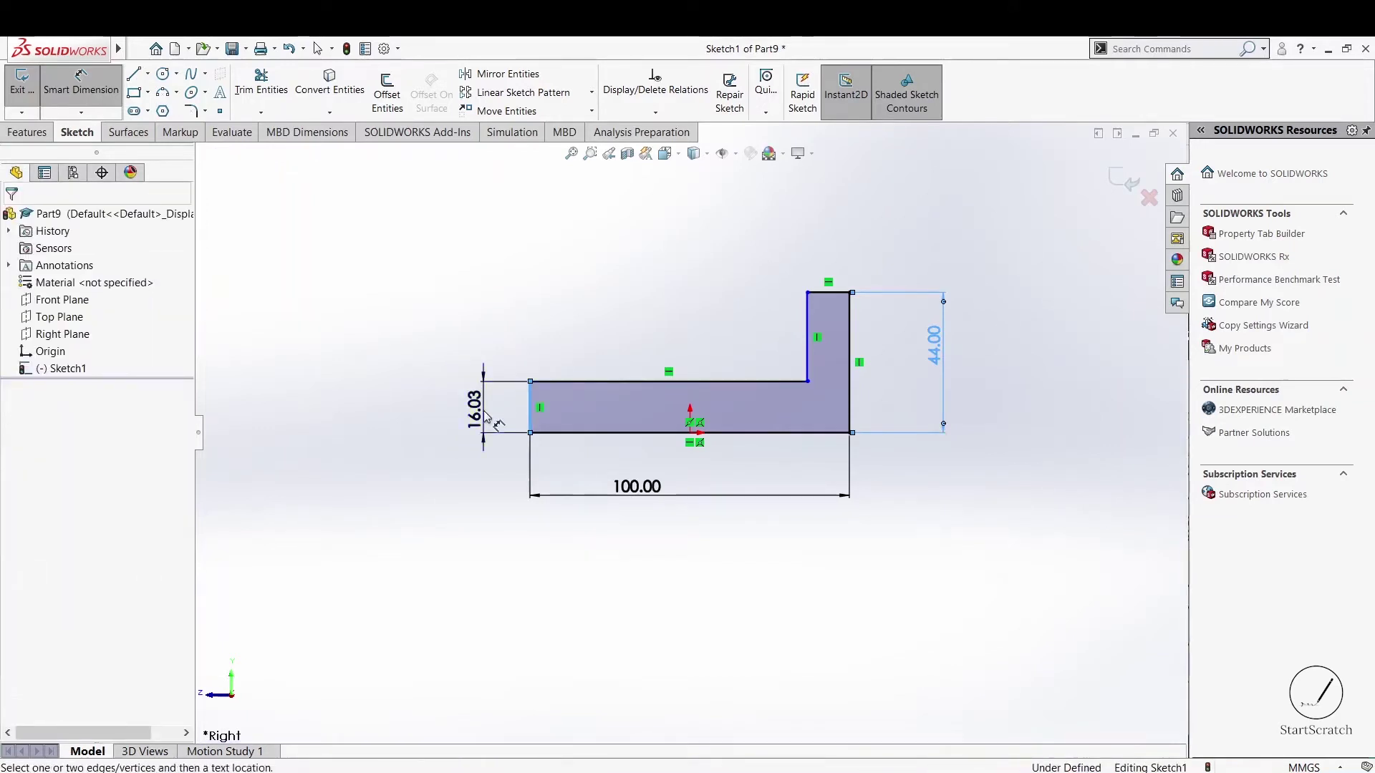
double_click(487, 415)
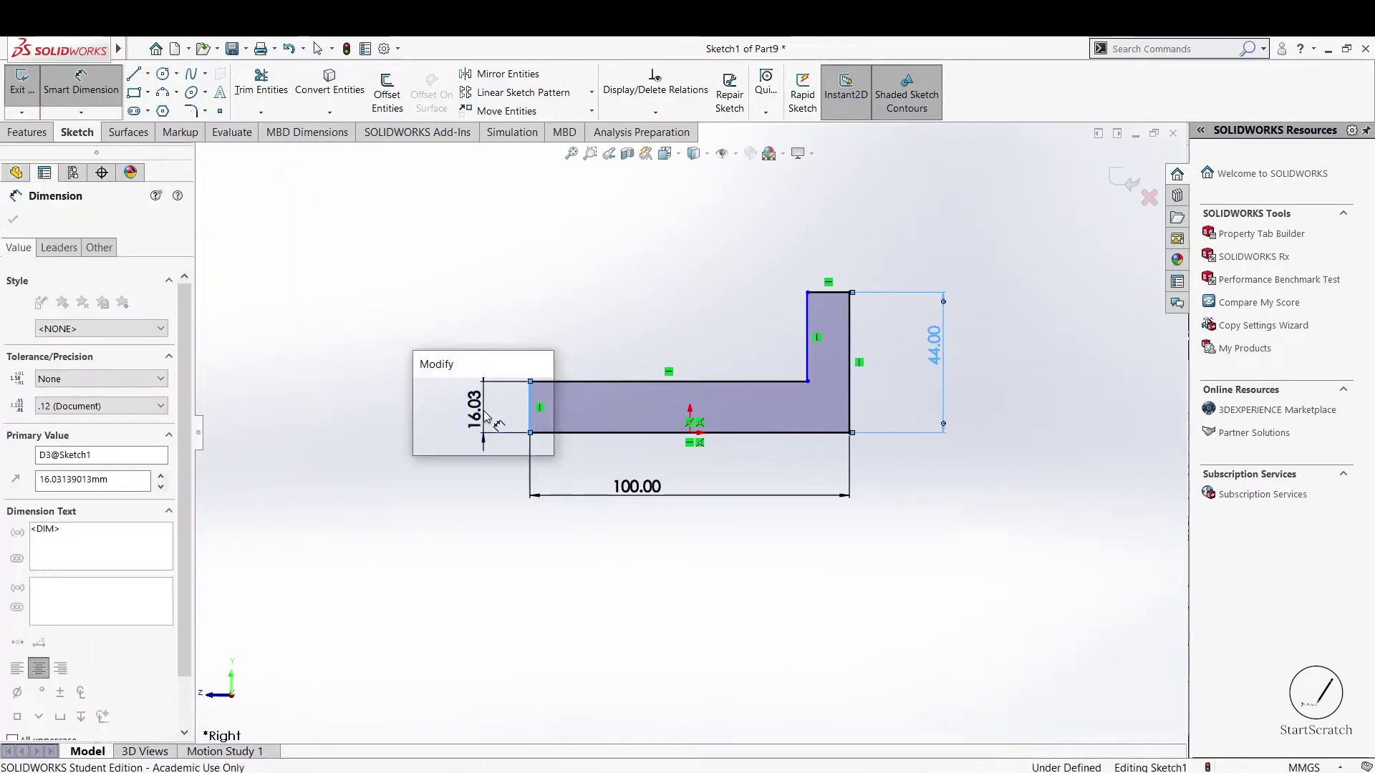
type("20")
key("Return")
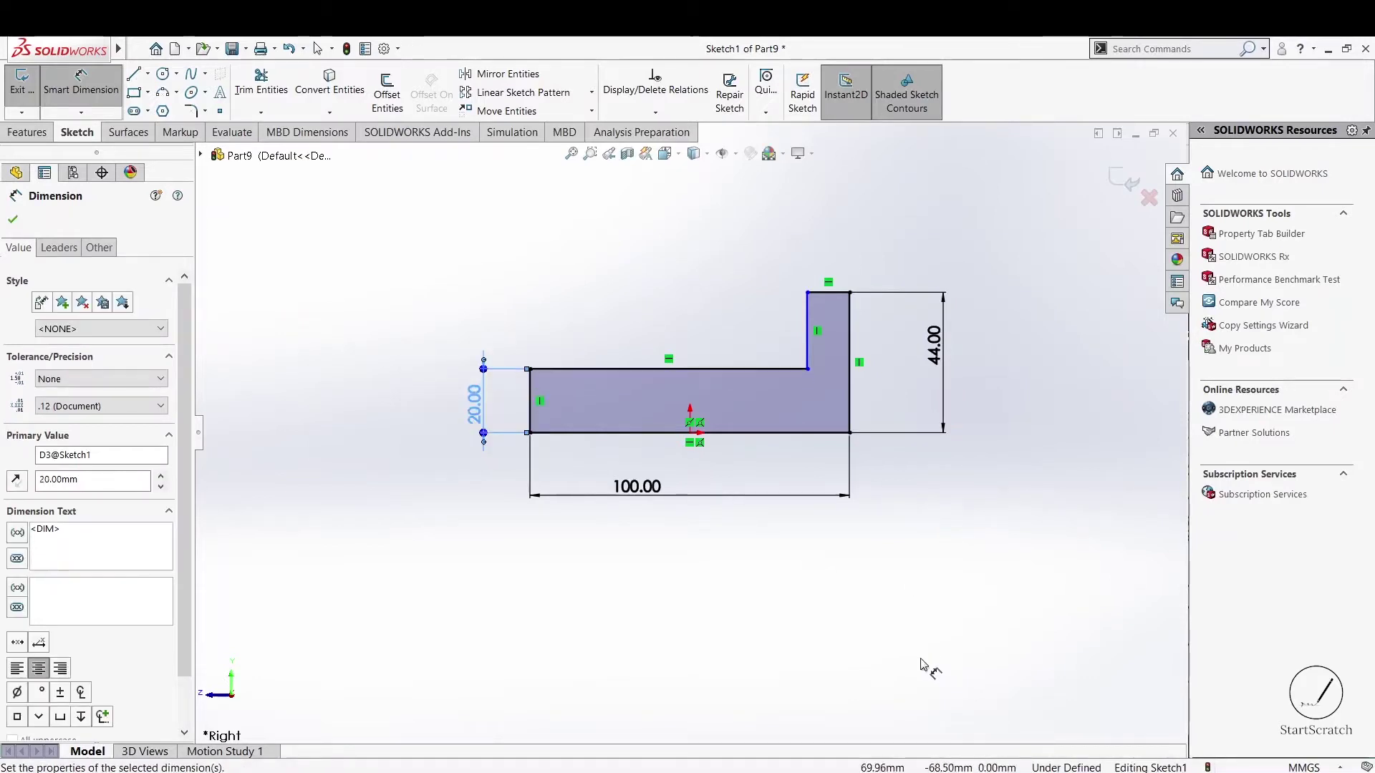
key("alt+Tab")
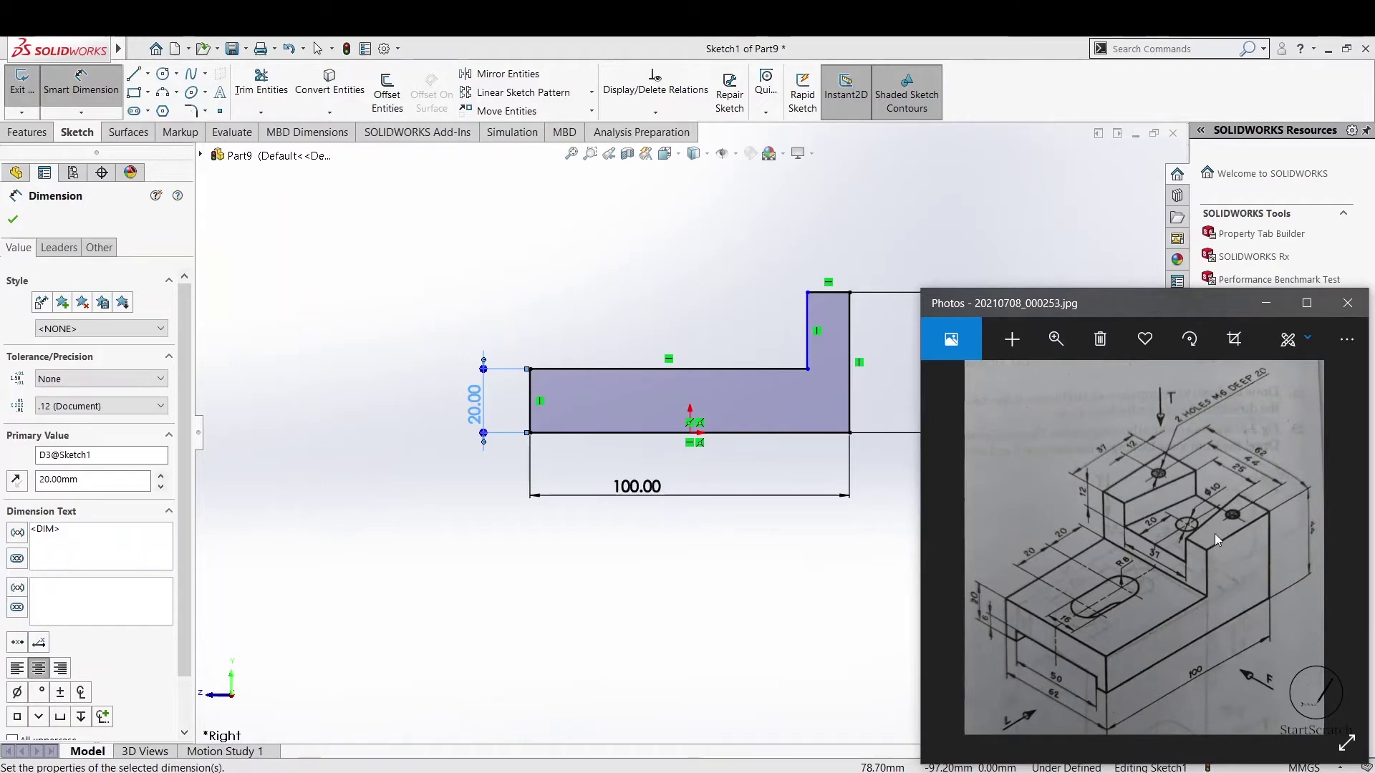
mouse_move(1143, 547)
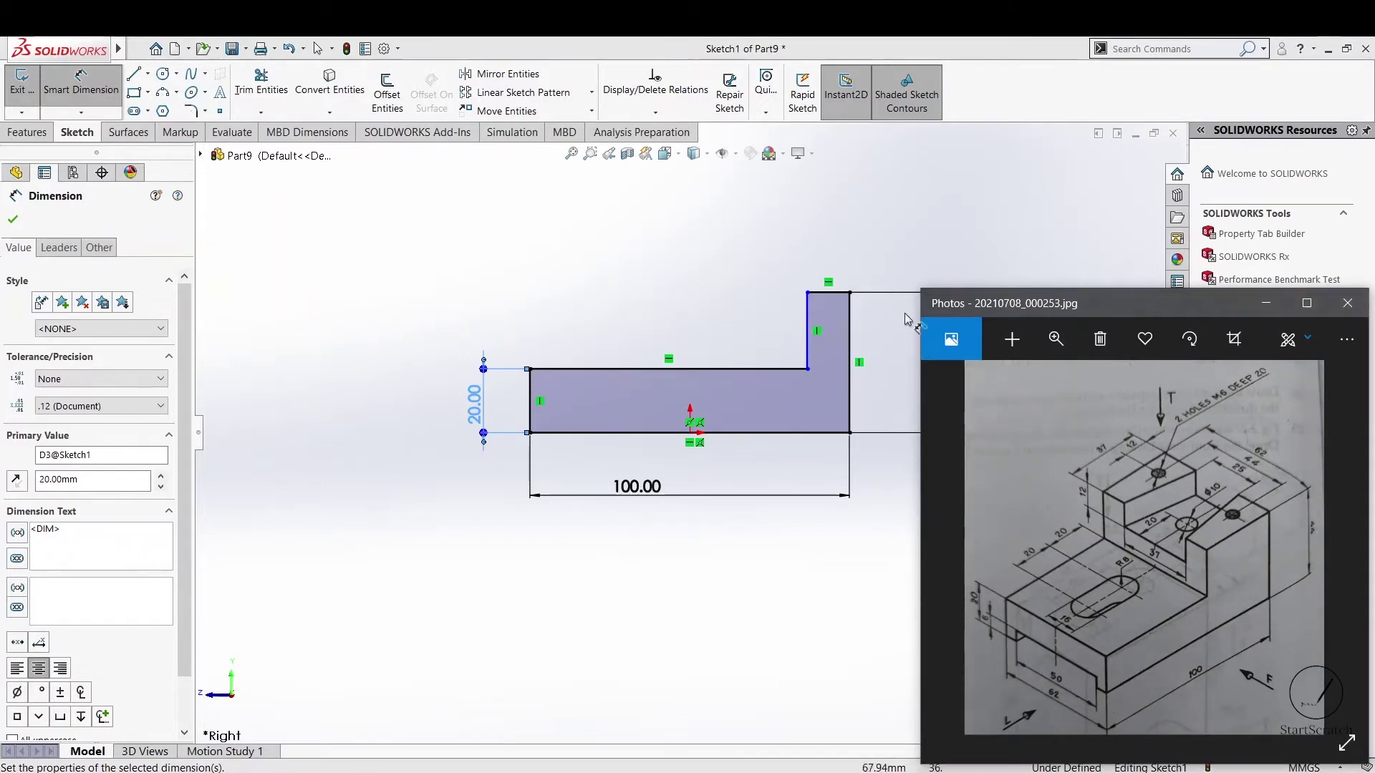
left_click(836, 303)
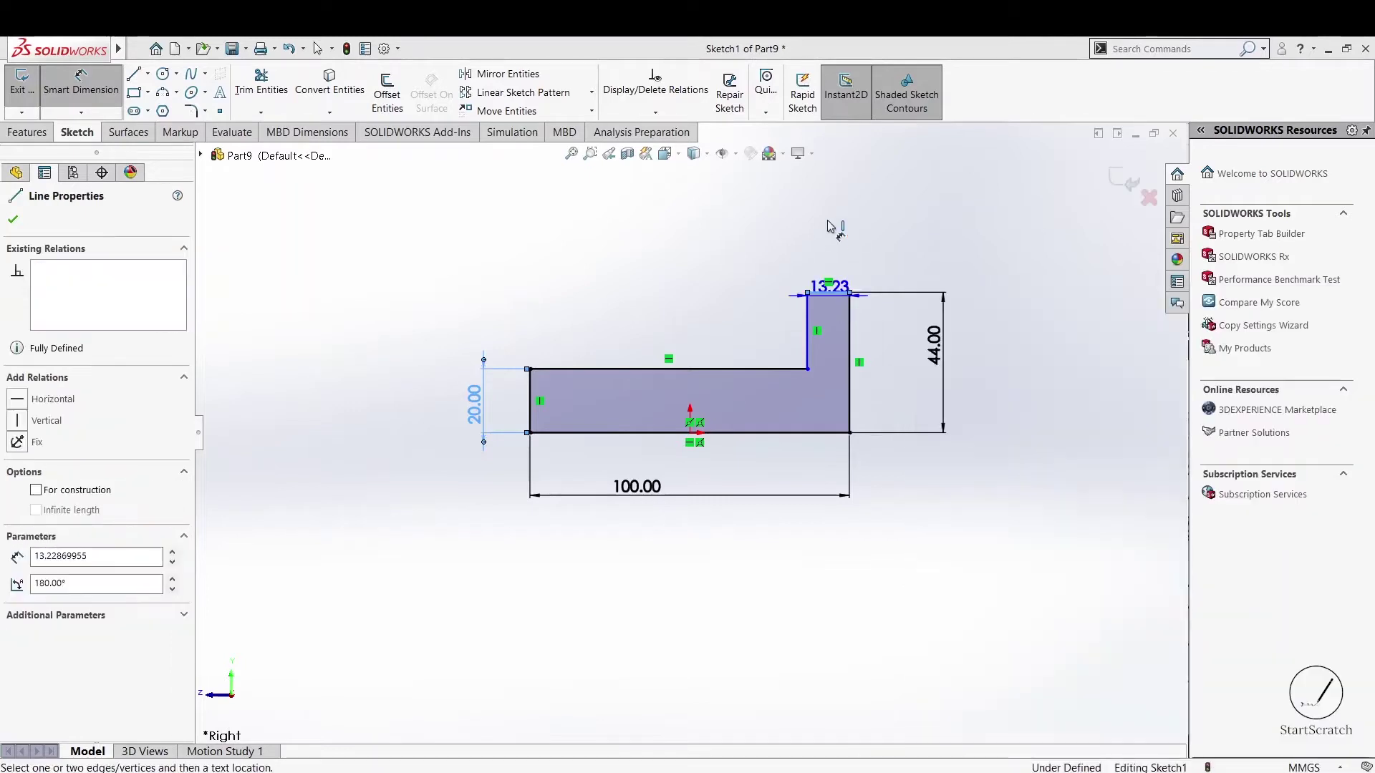
left_click(829, 222)
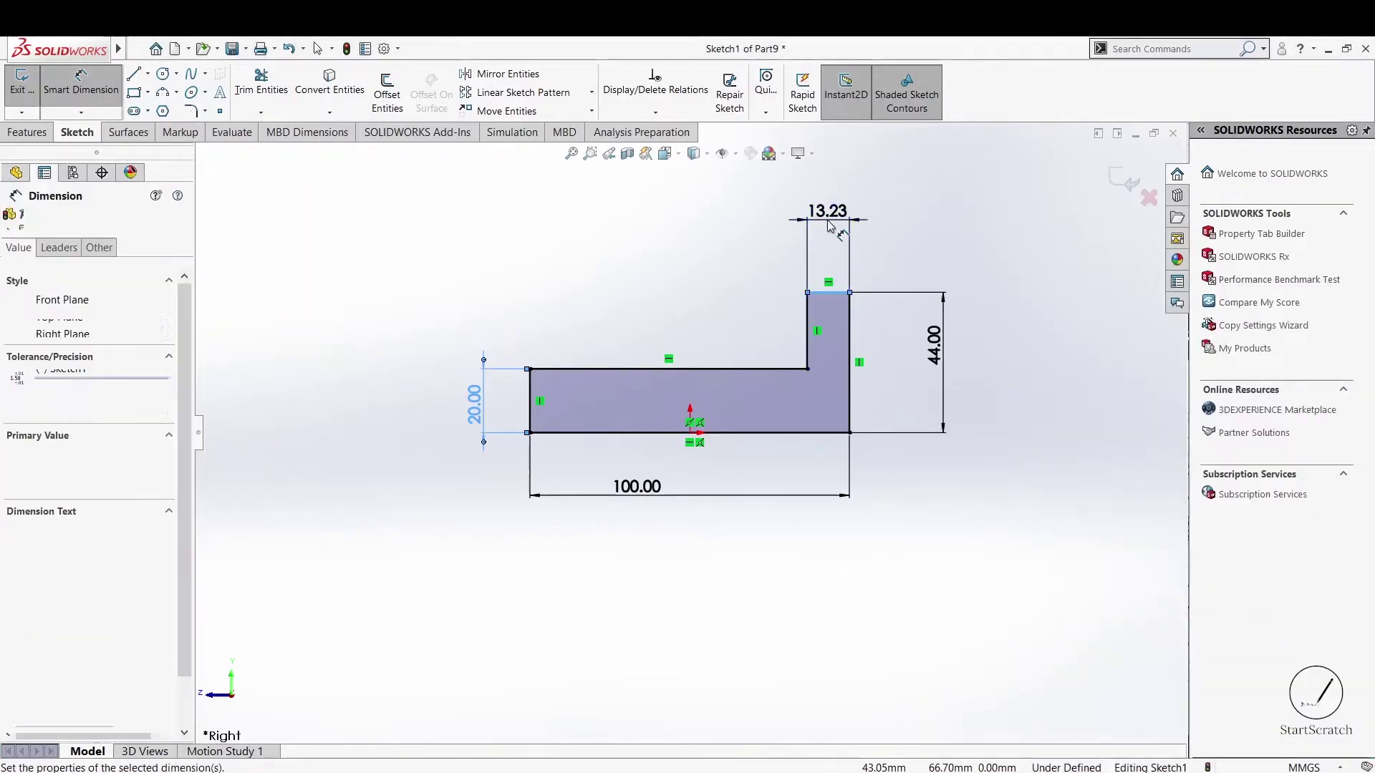
type("37")
key("Return")
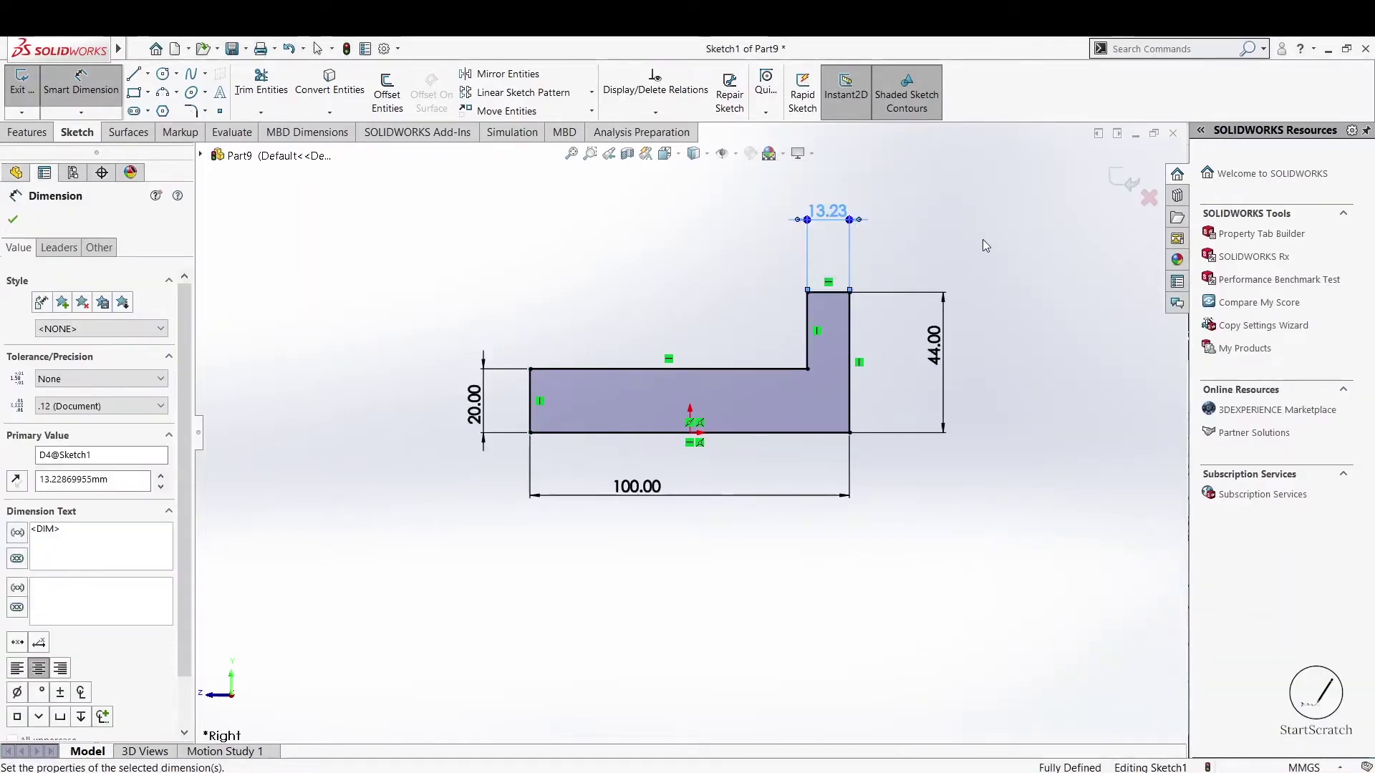
left_click(660, 239)
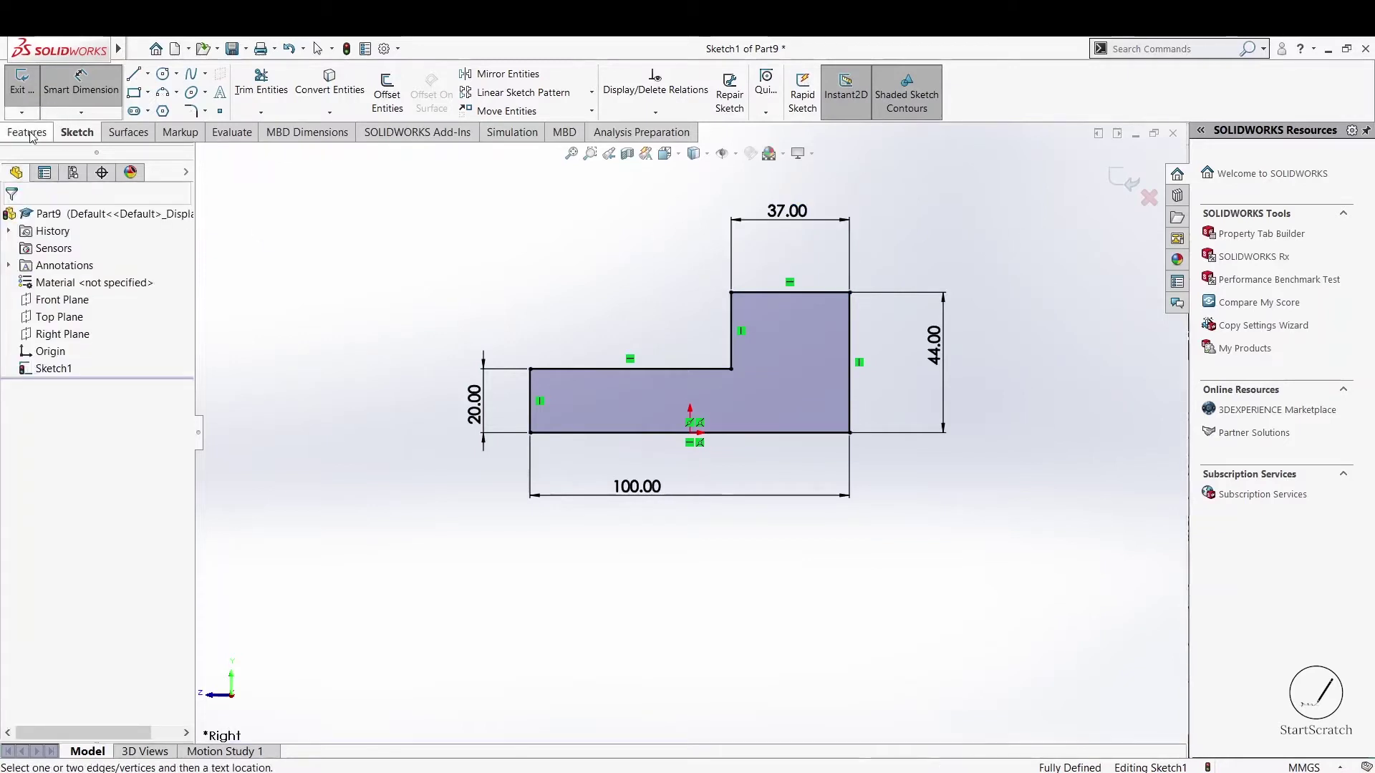
- Extrude the L-profile Blind 62 mm in the reversed direction
left_click(28, 132)
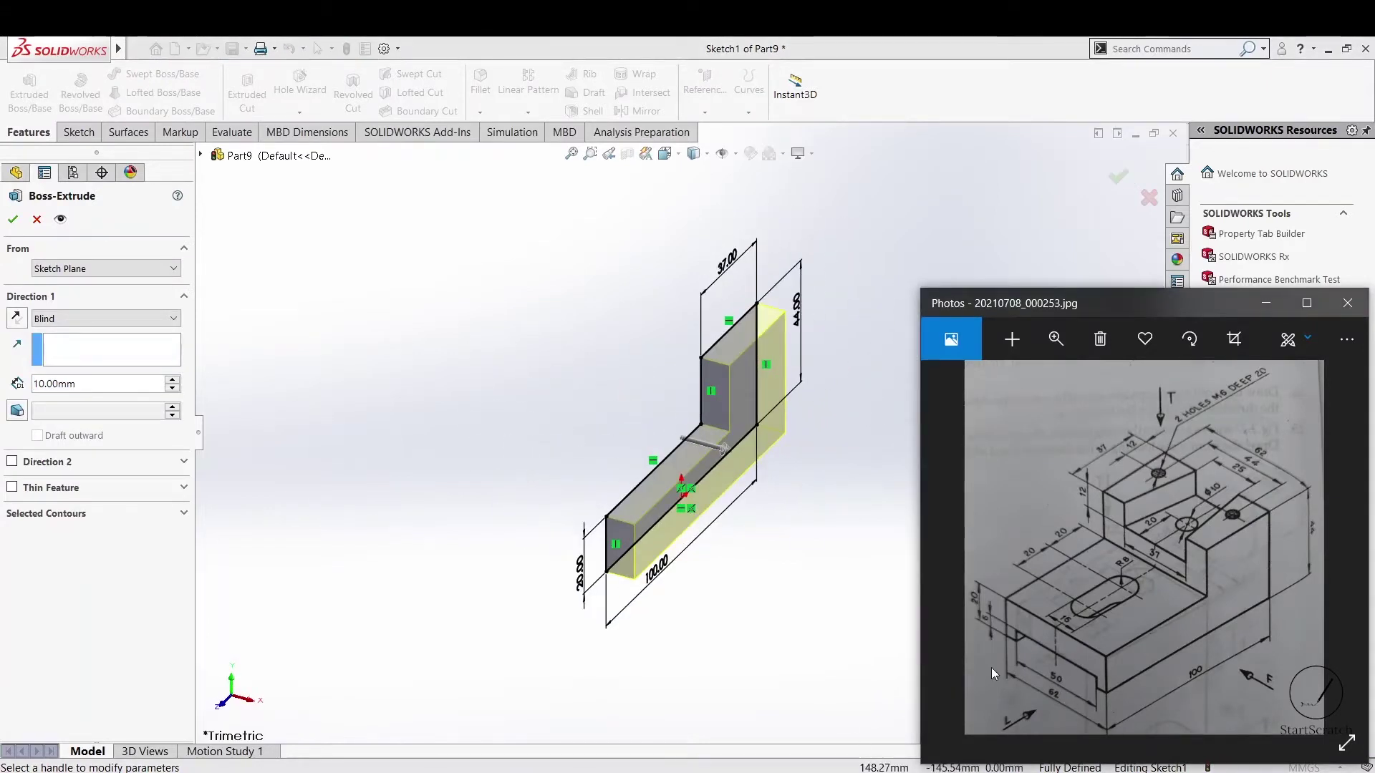
left_click(17, 319)
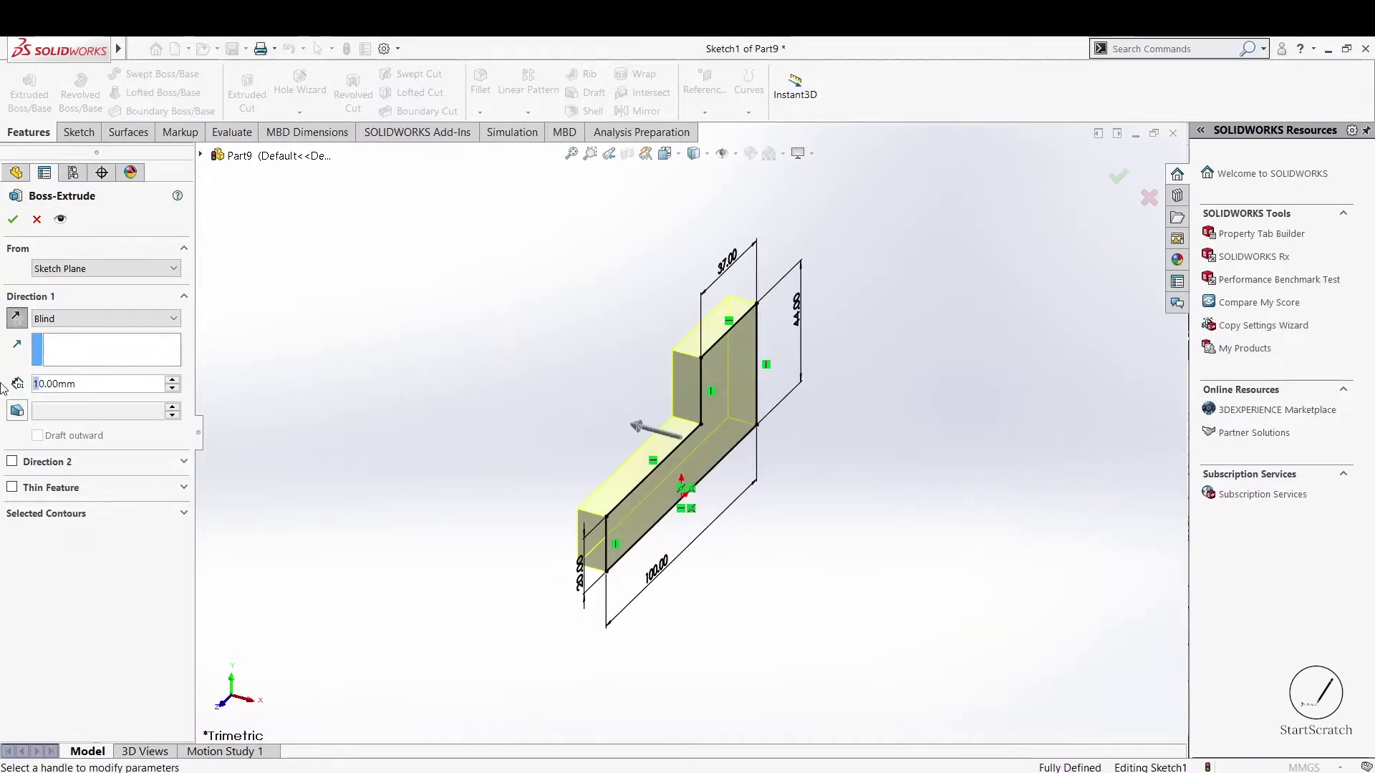
type("62")
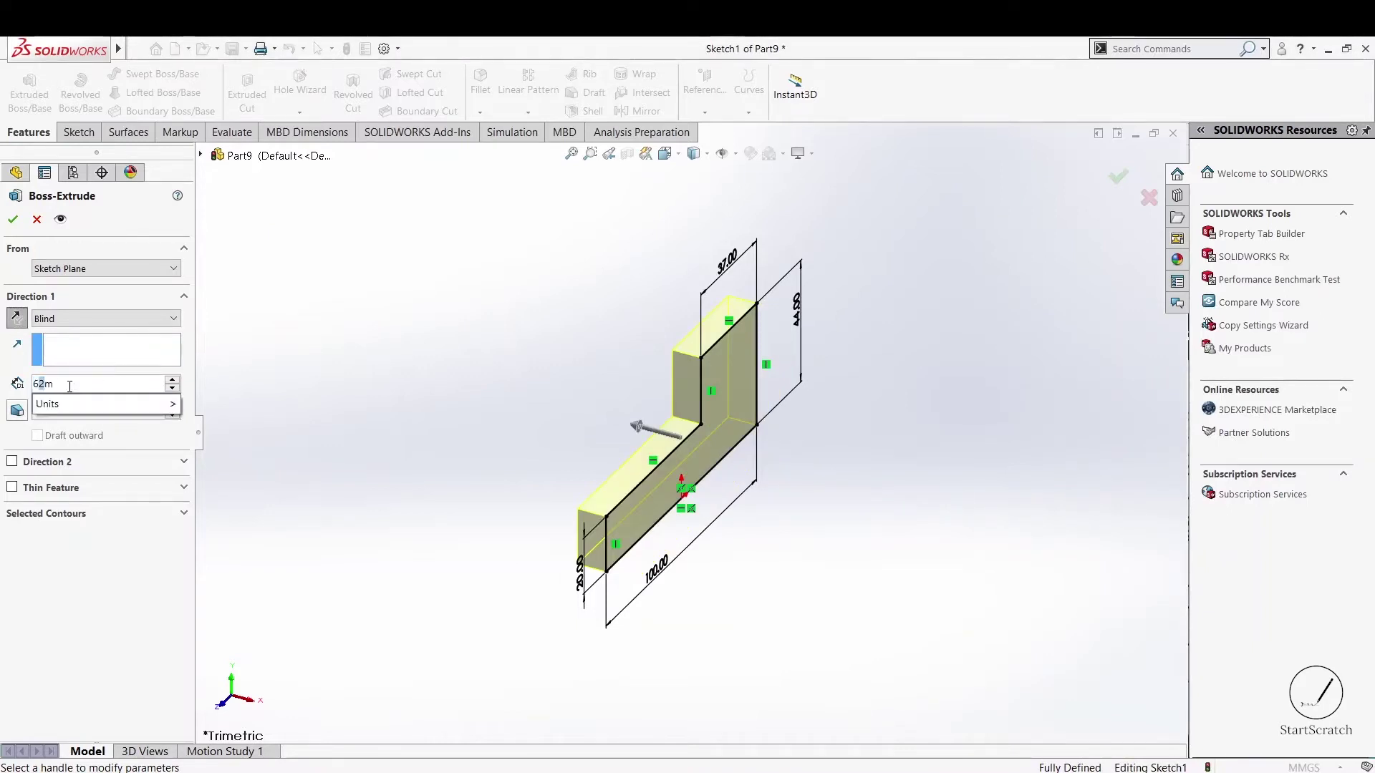
key("Return")
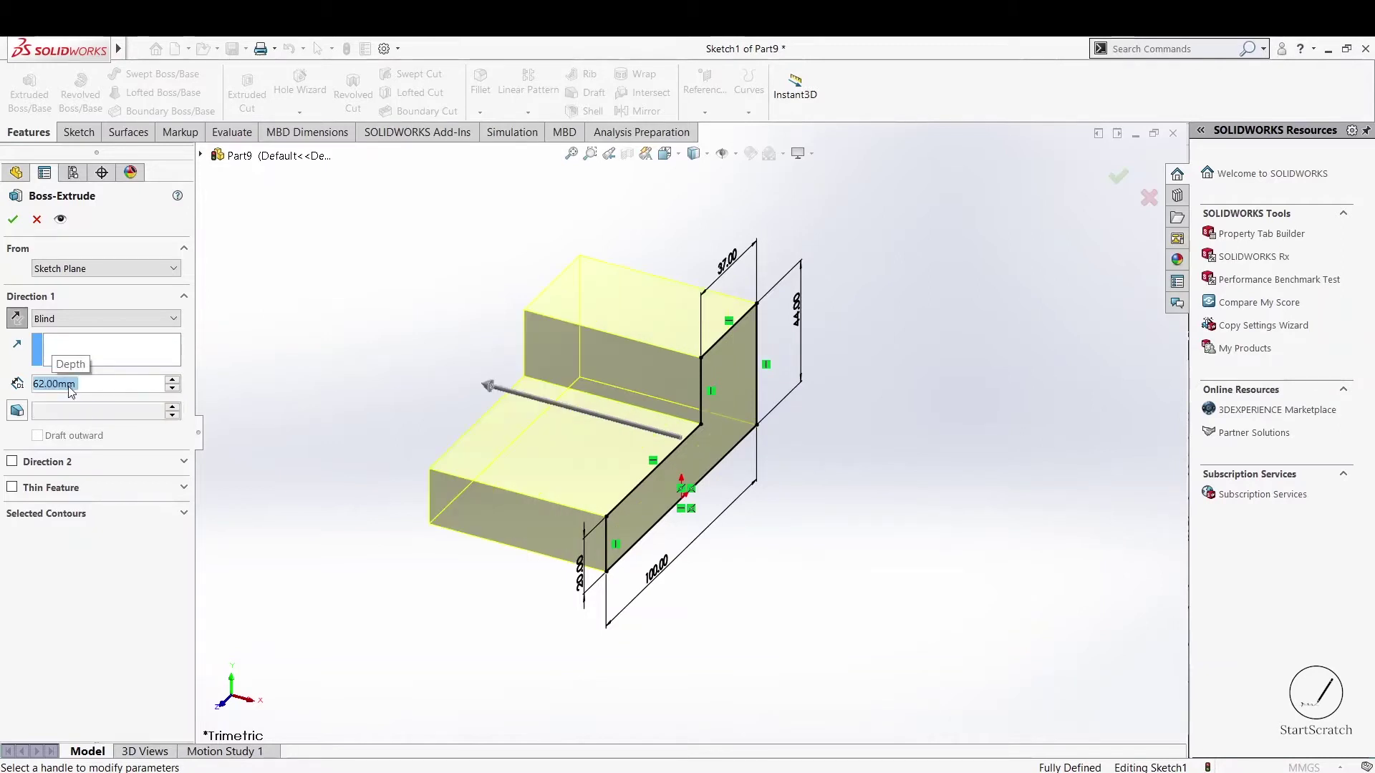
left_click(13, 221)
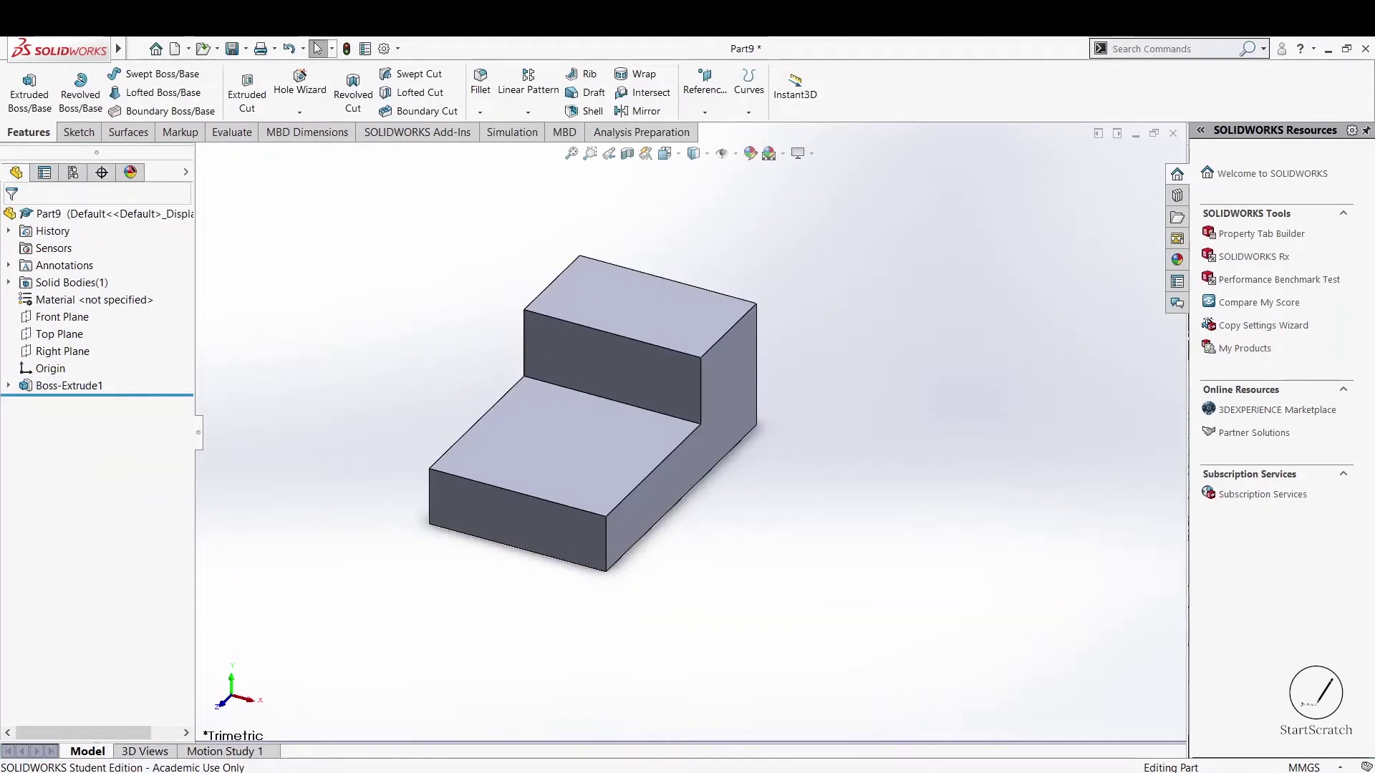
- Draw a corner rectangle on the front face, starting on its bottom edge
key("alt+Tab")
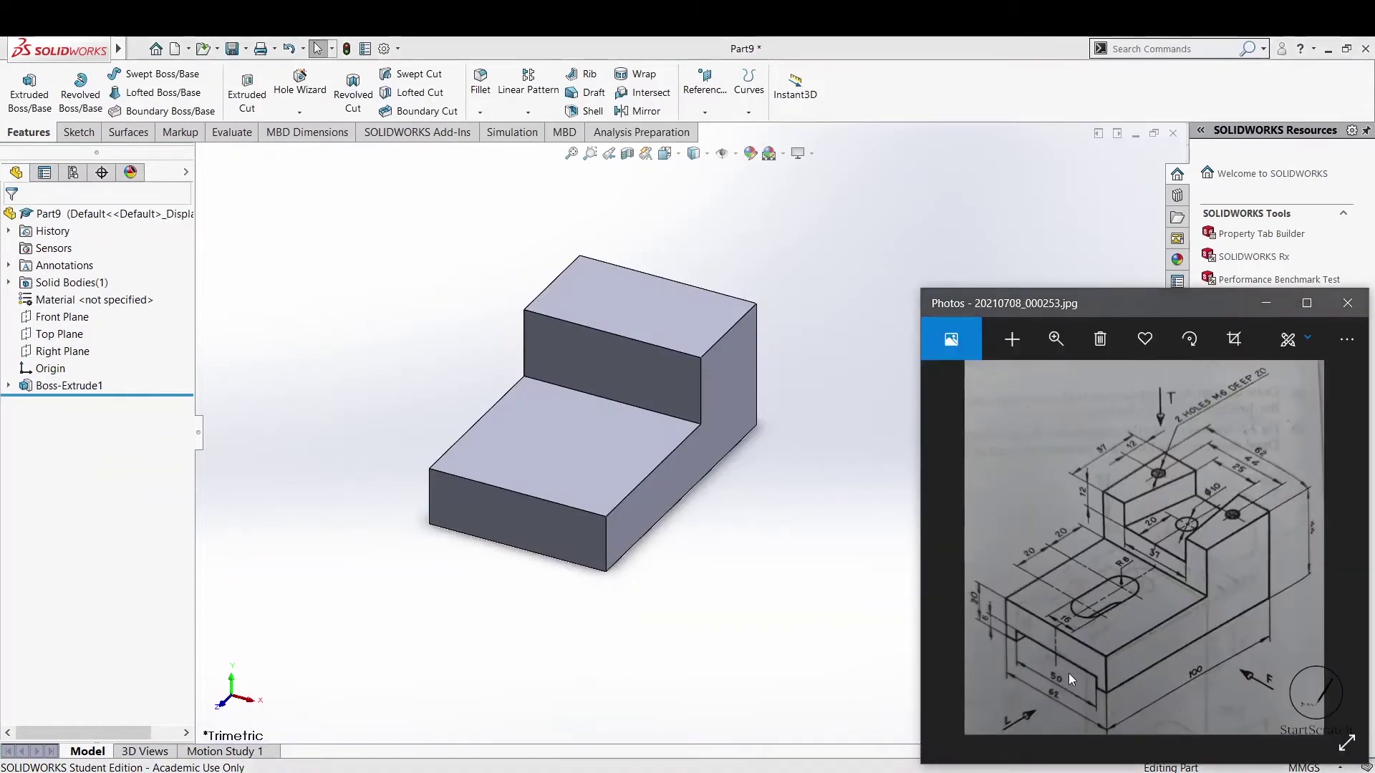
left_click(531, 532)
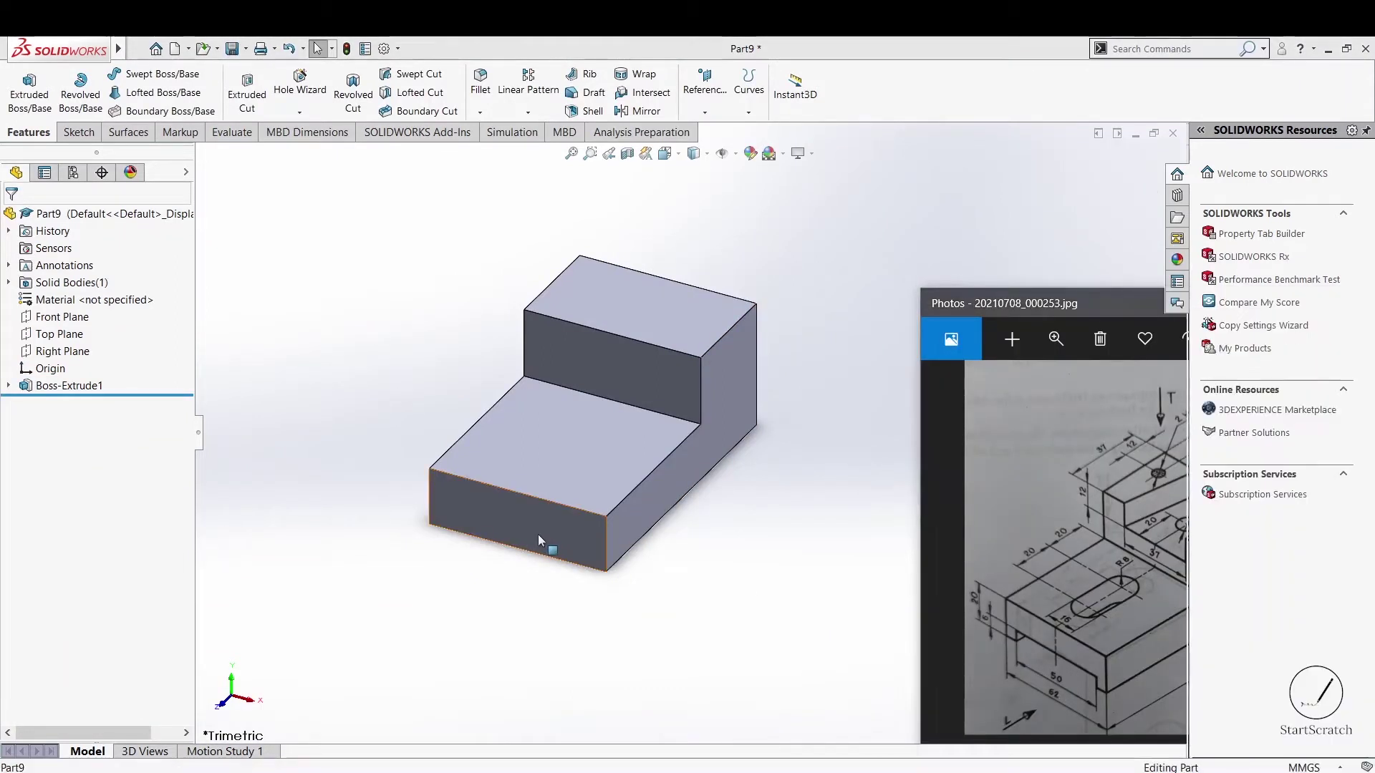
left_click(596, 491)
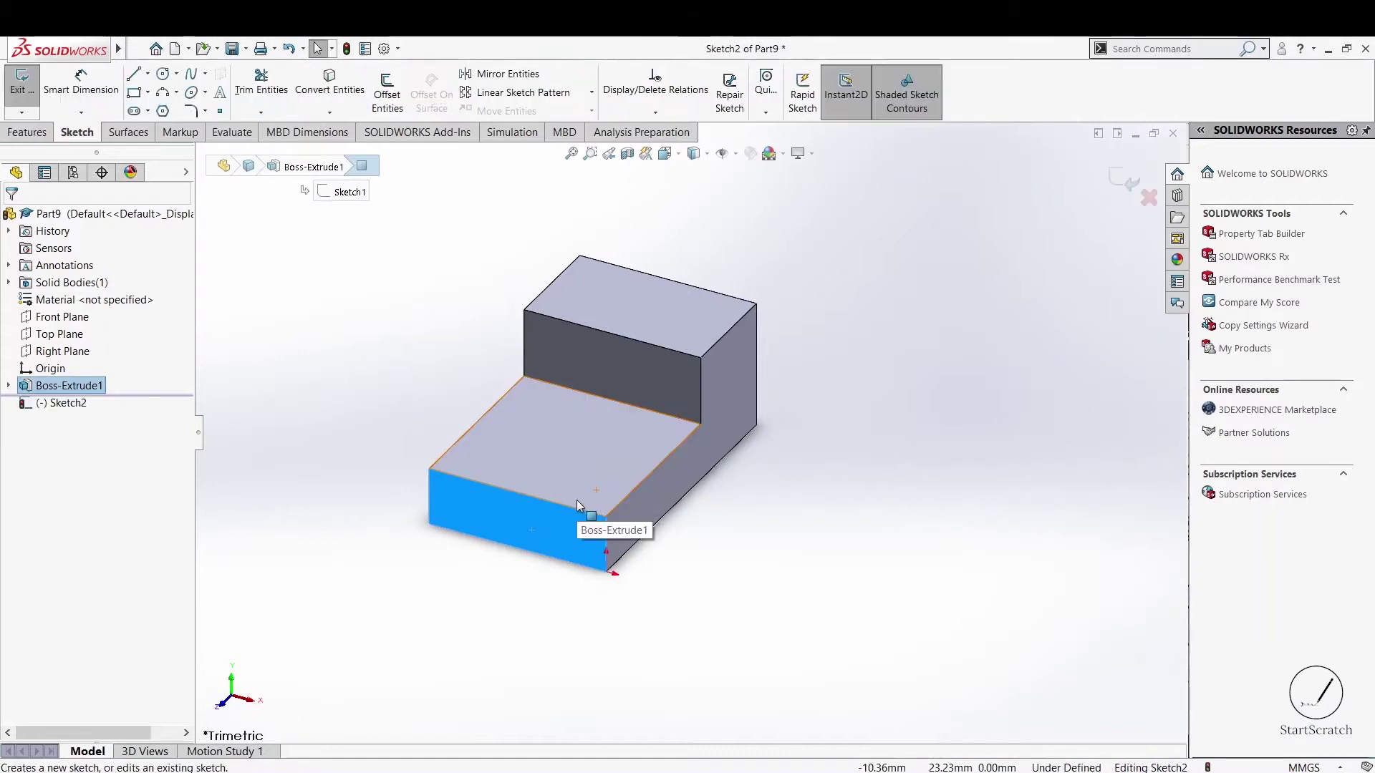
left_click(135, 94)
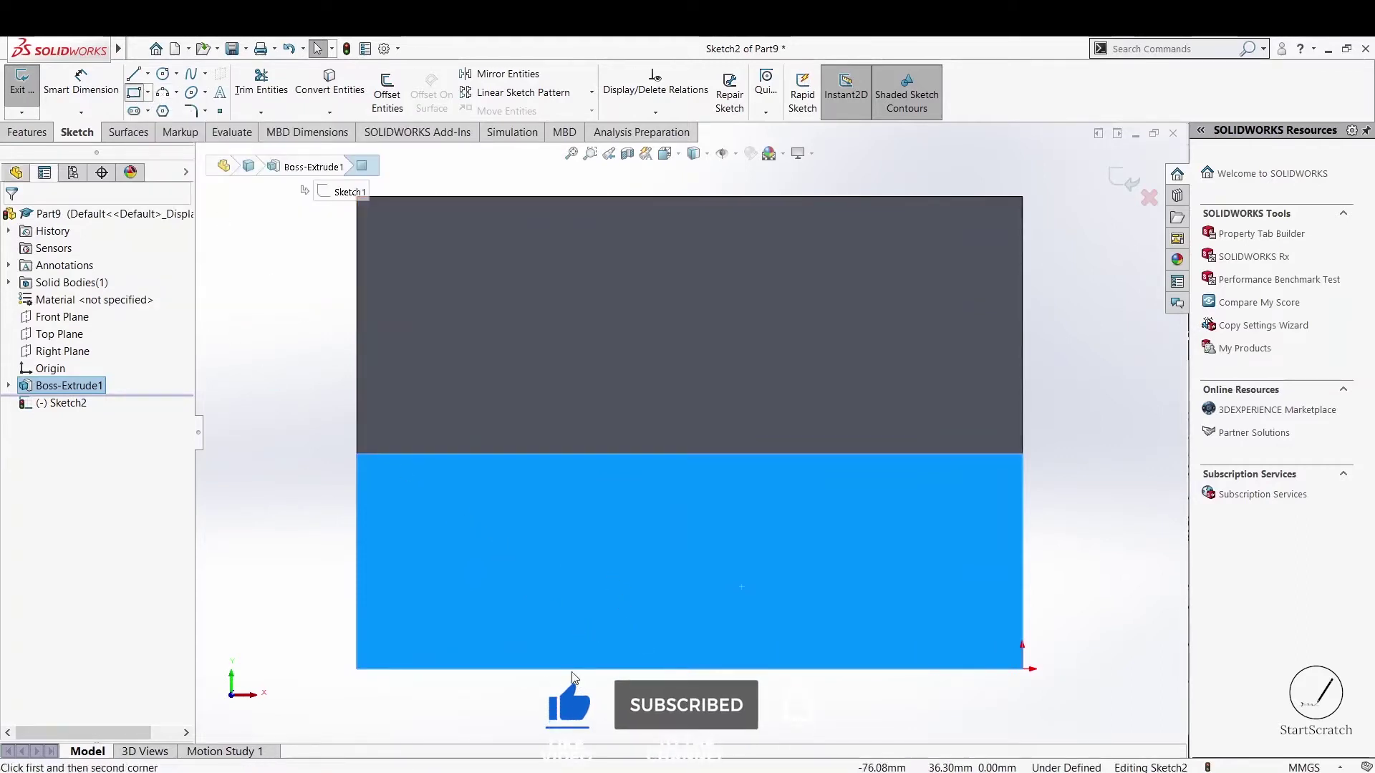
left_click(539, 668)
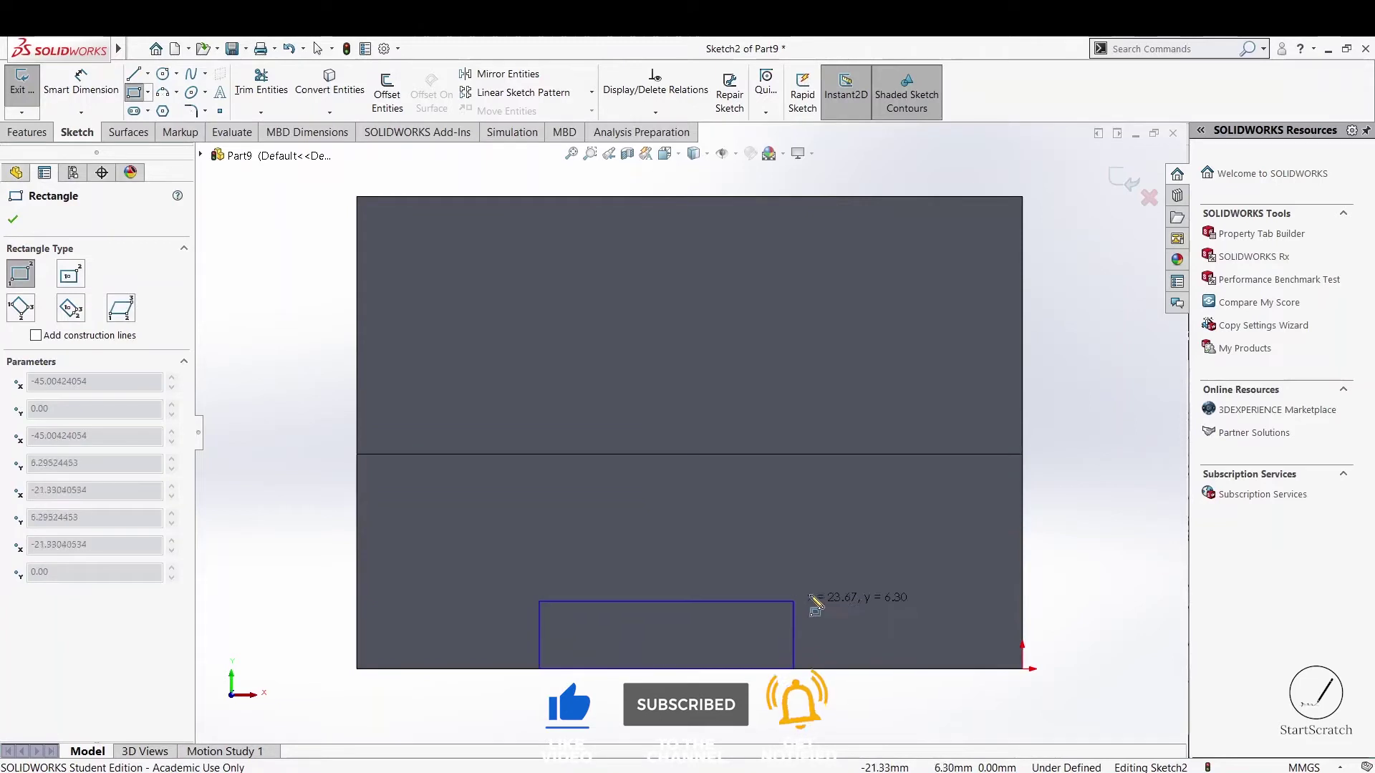
left_click(964, 565)
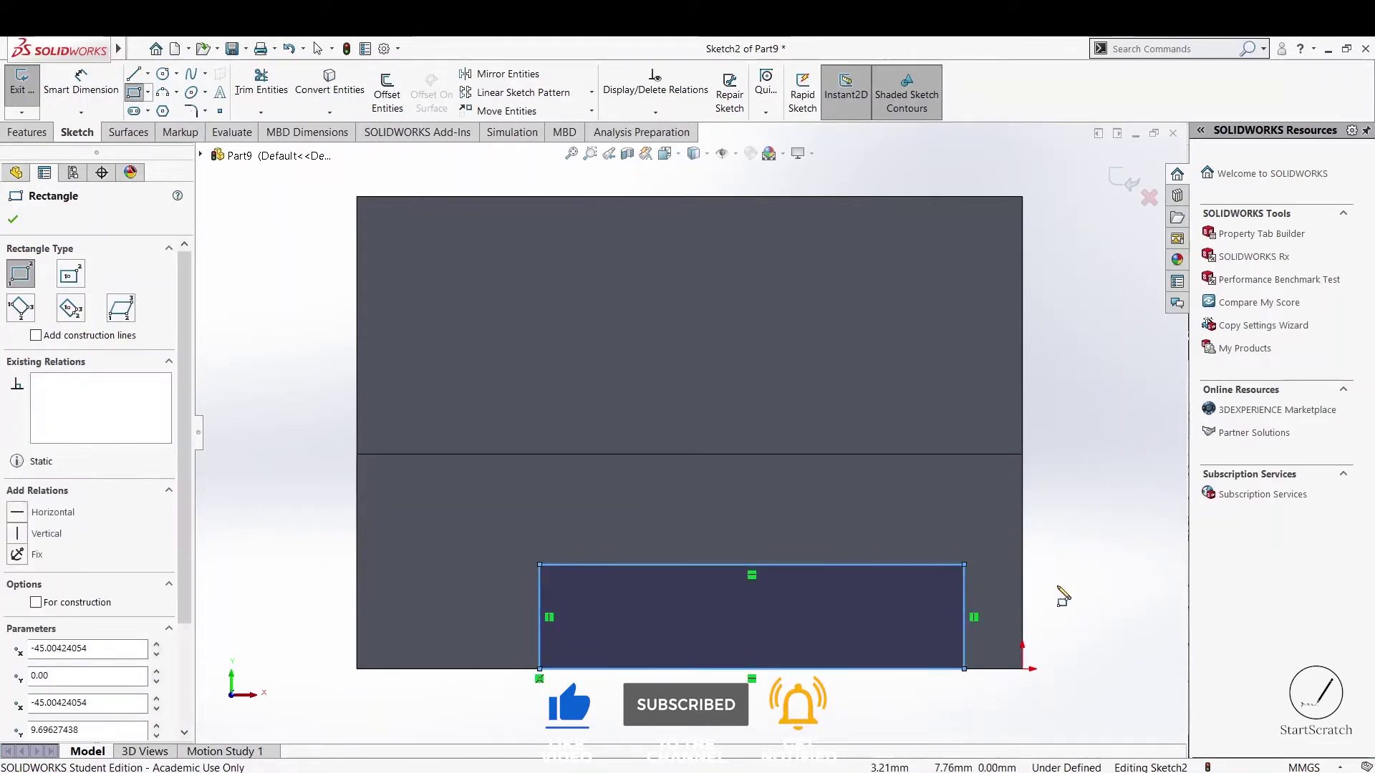
key("Escape")
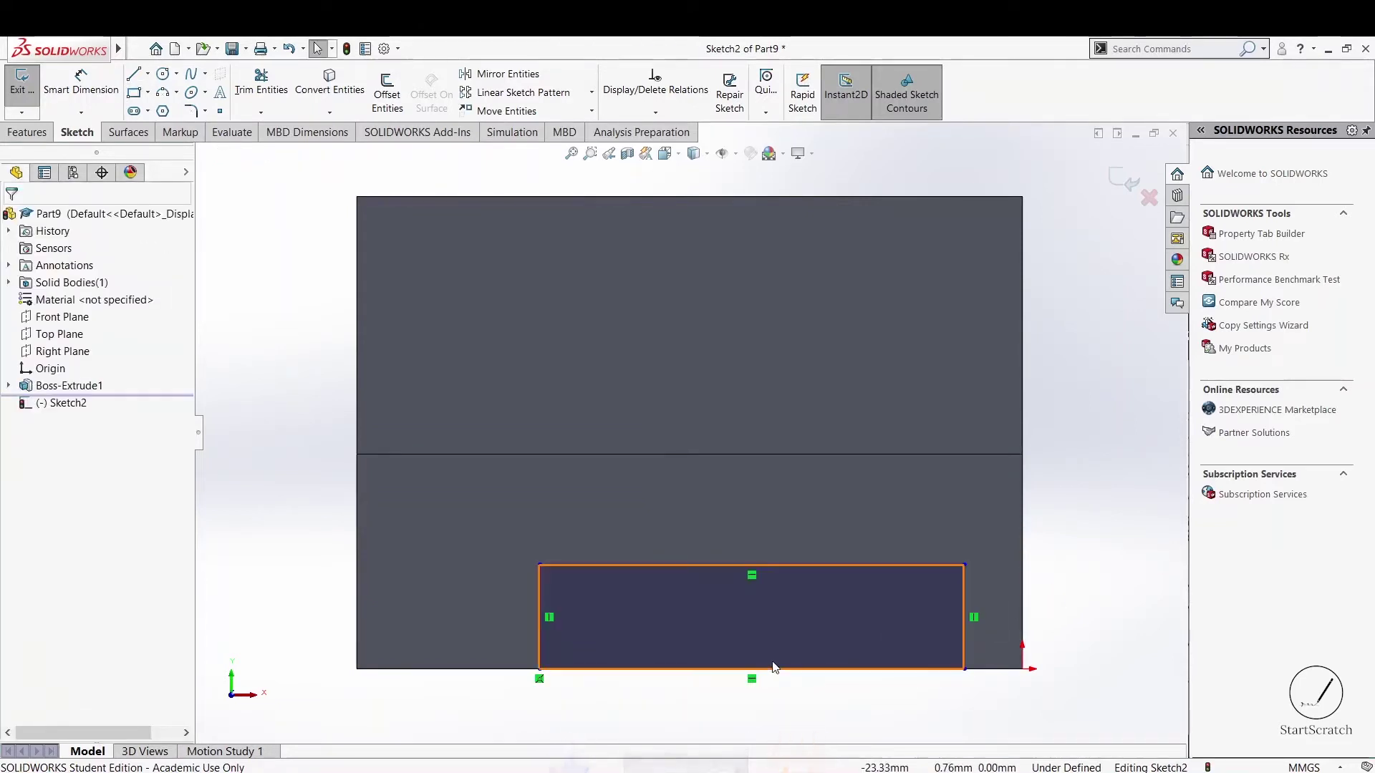
- Dimension the rectangle width to 50 and its offset from the left edge to 6
left_click(104, 94)
left_click(703, 668)
left_click(704, 718)
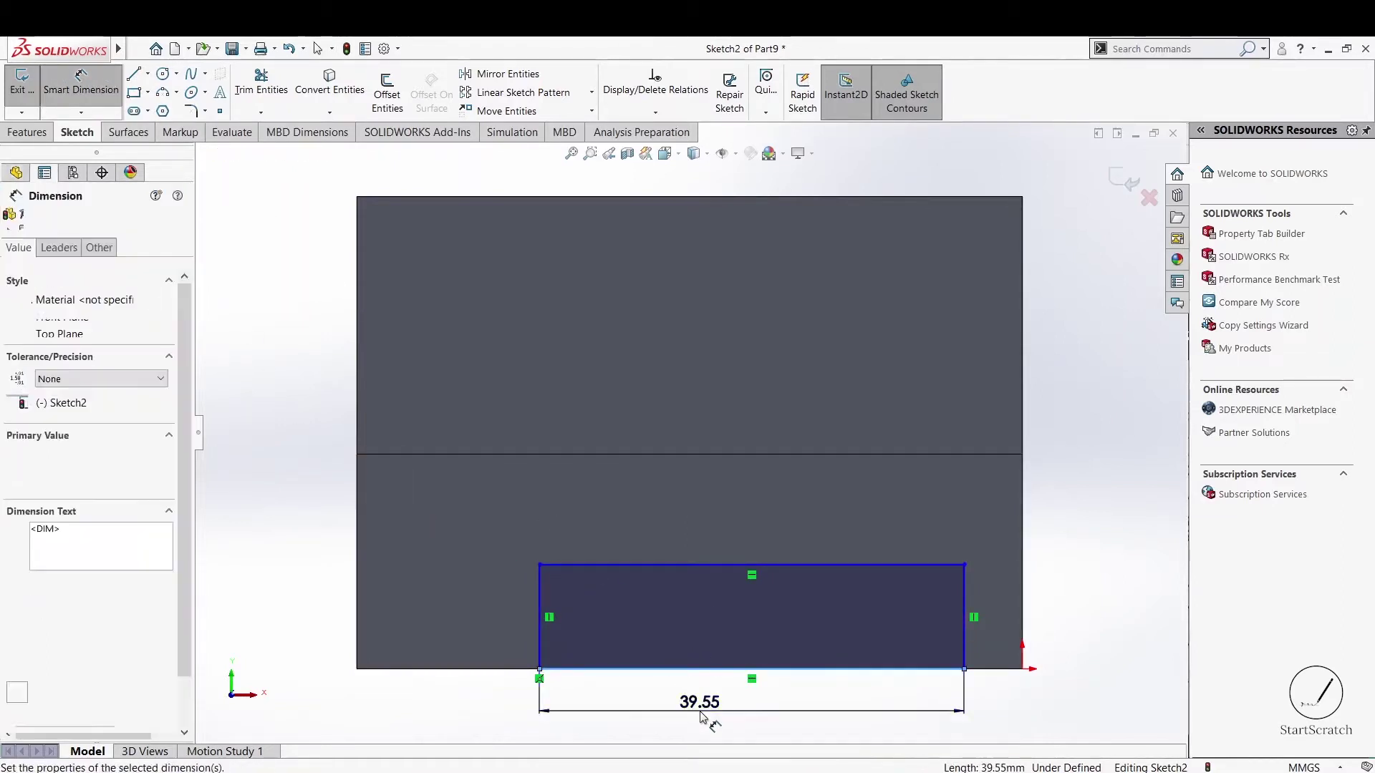
type("50")
key("Return")
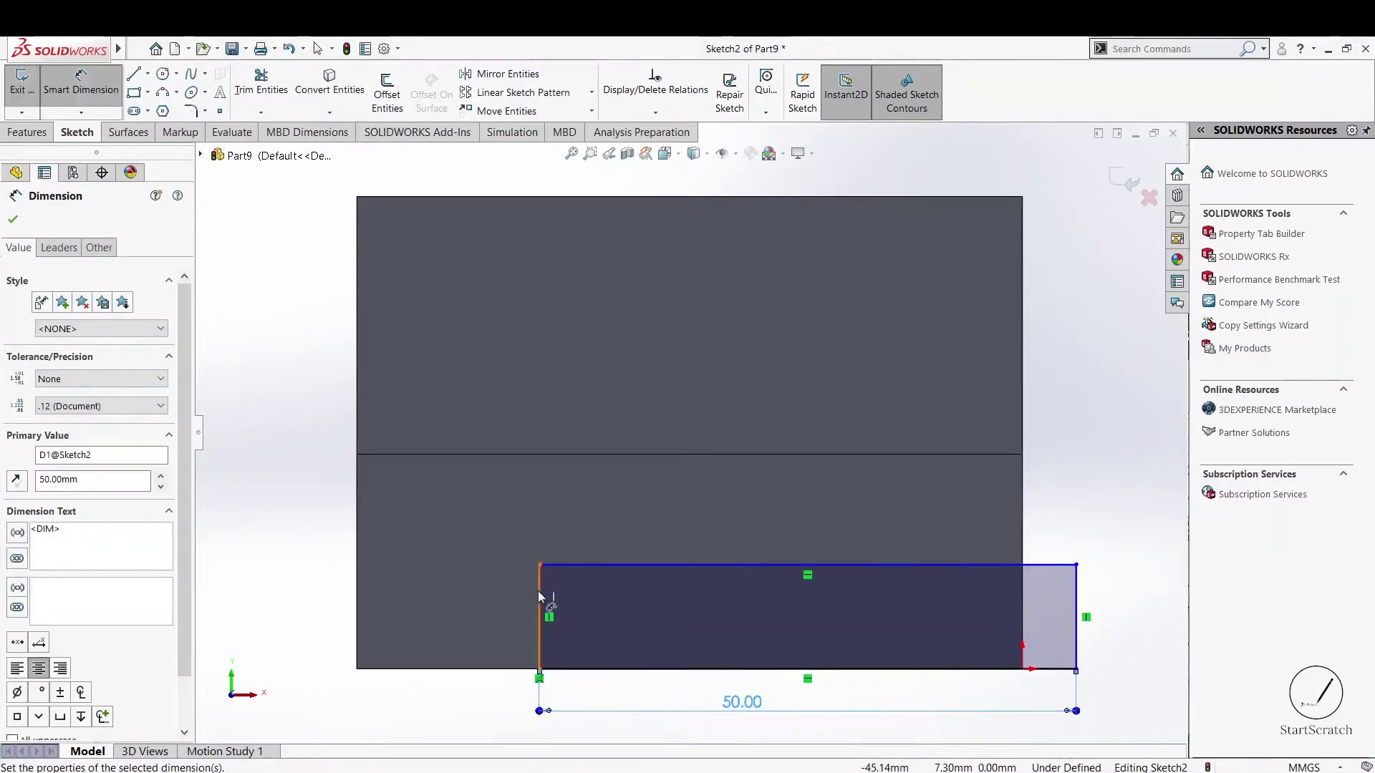
left_click(358, 596)
left_click(358, 591)
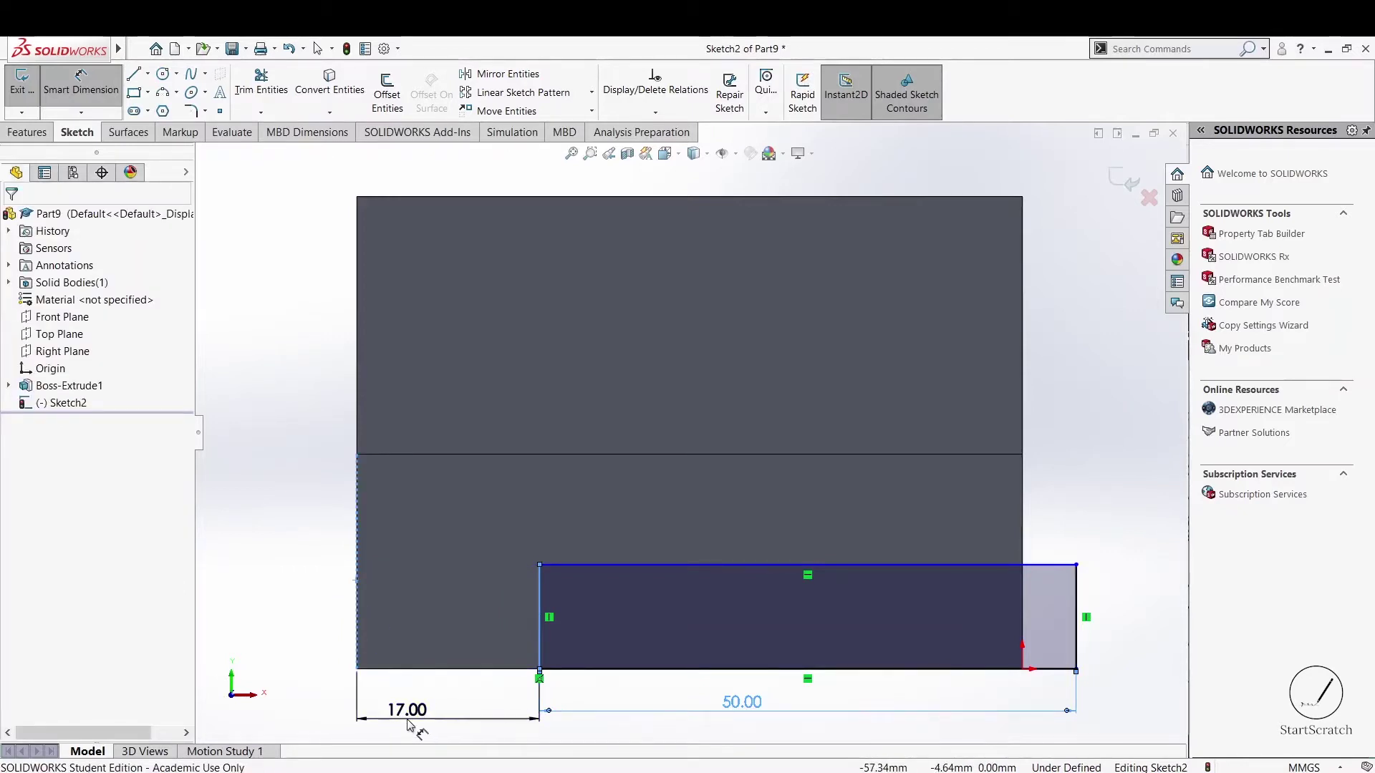
left_click(408, 727)
type("6")
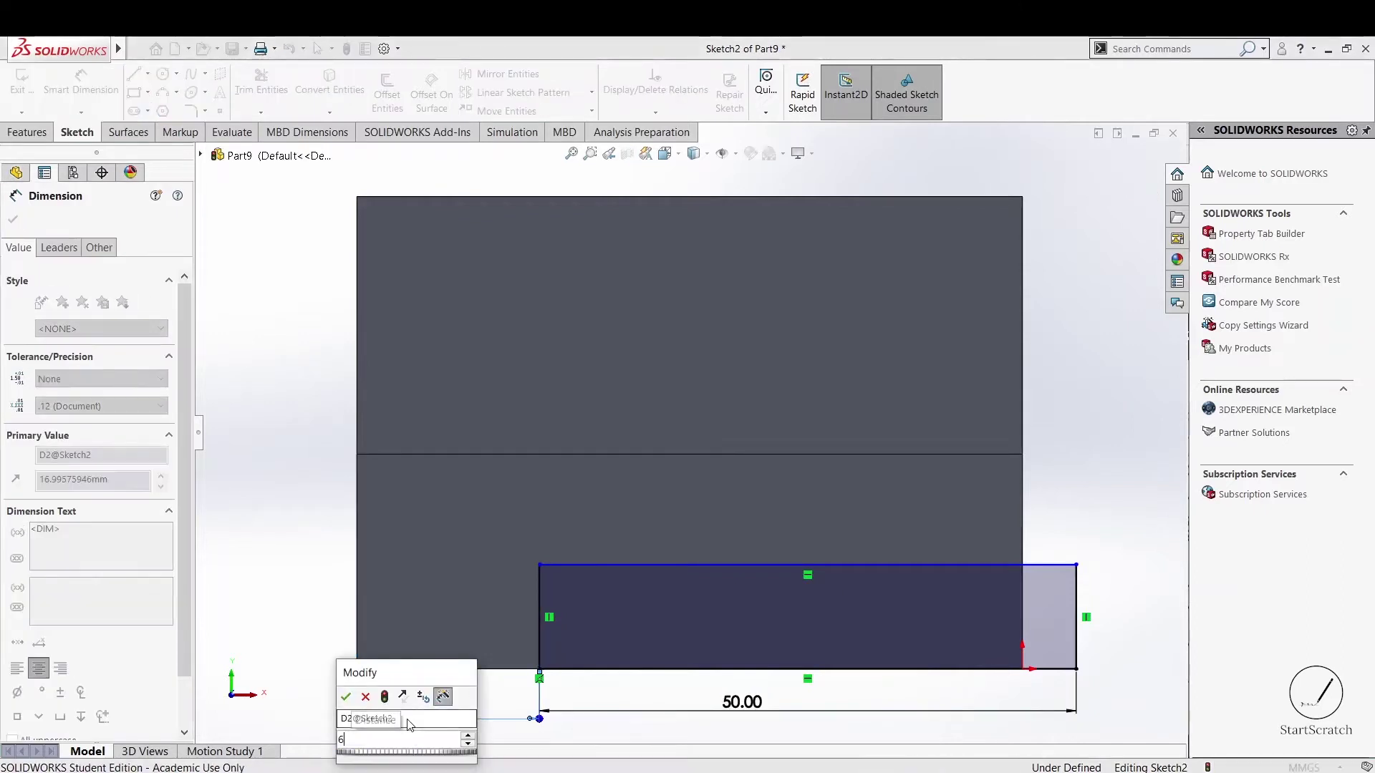
key("Return")
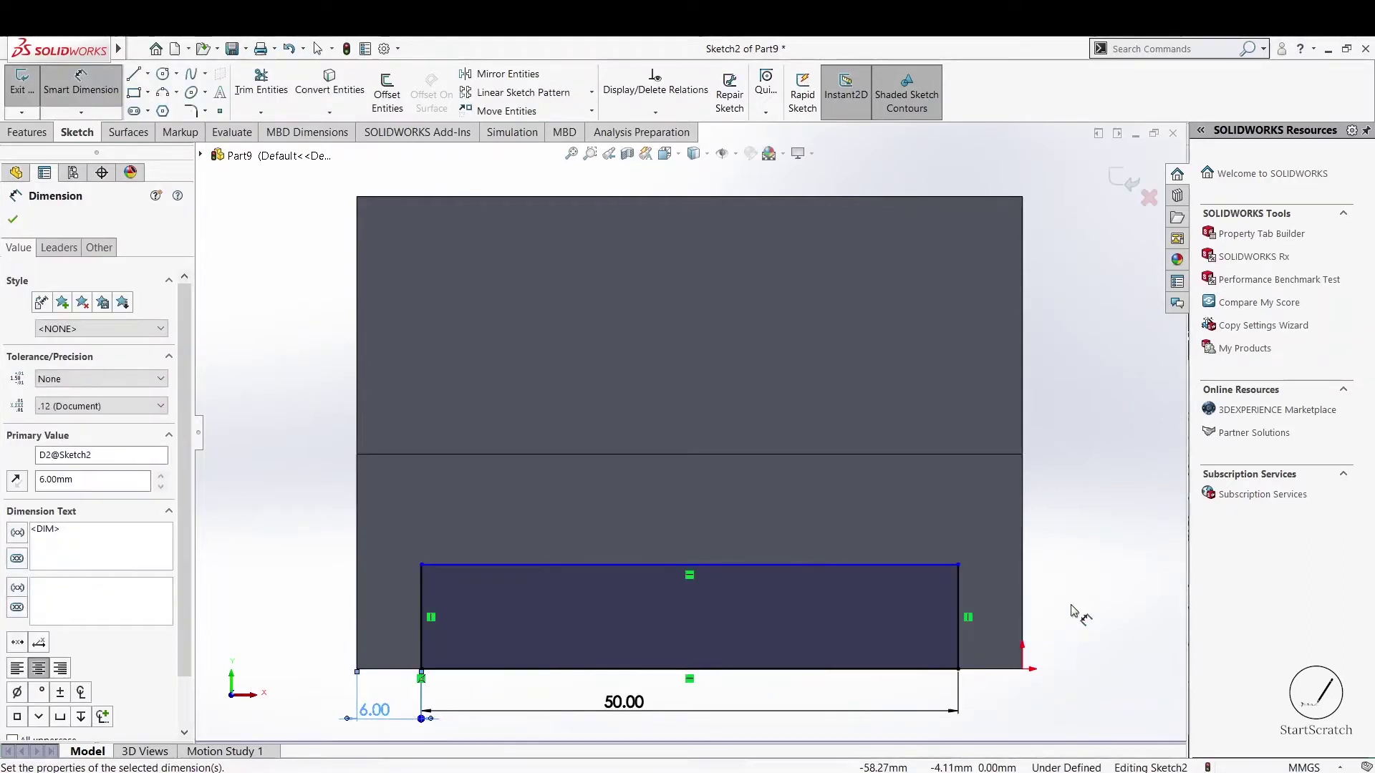
left_click(1074, 634)
- Set the rectangle height to 6
key("alt+Tab")
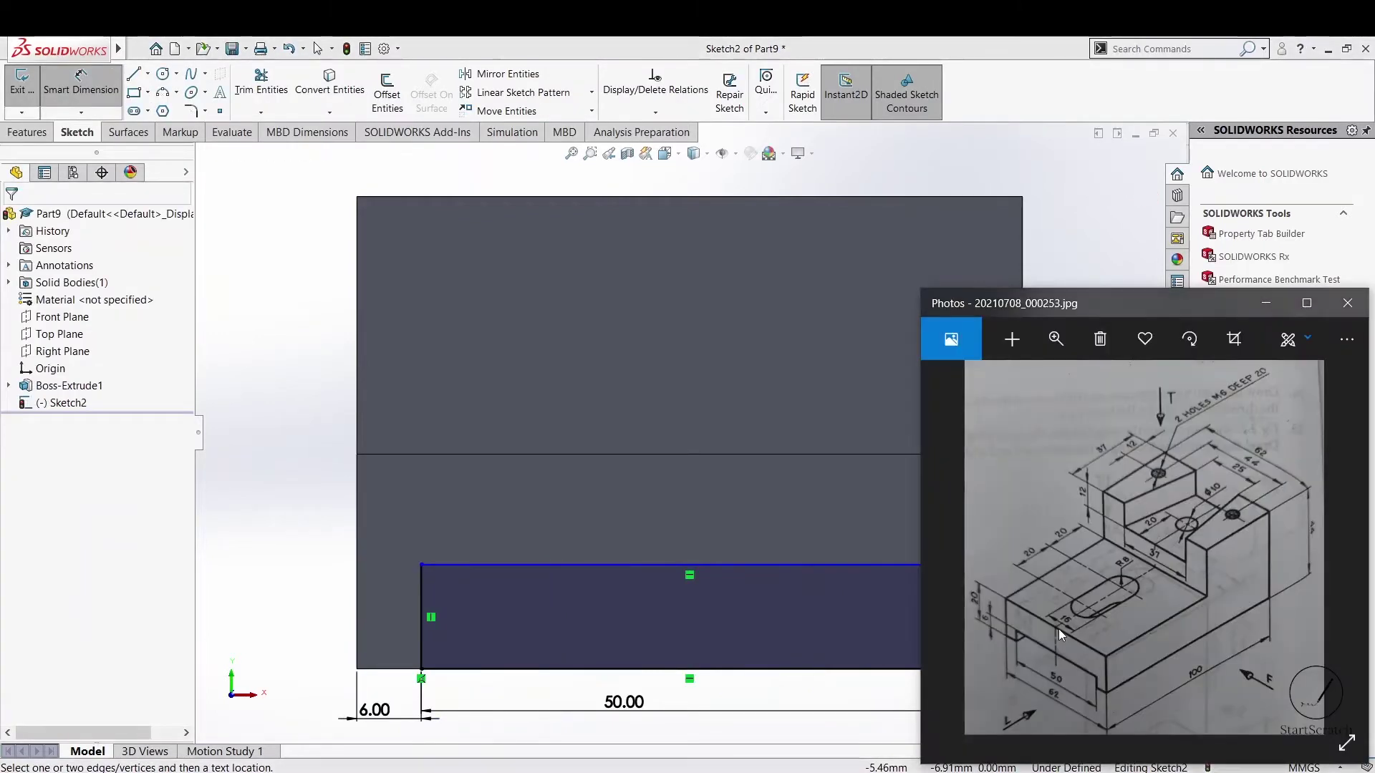
left_click(421, 612)
left_click(288, 598)
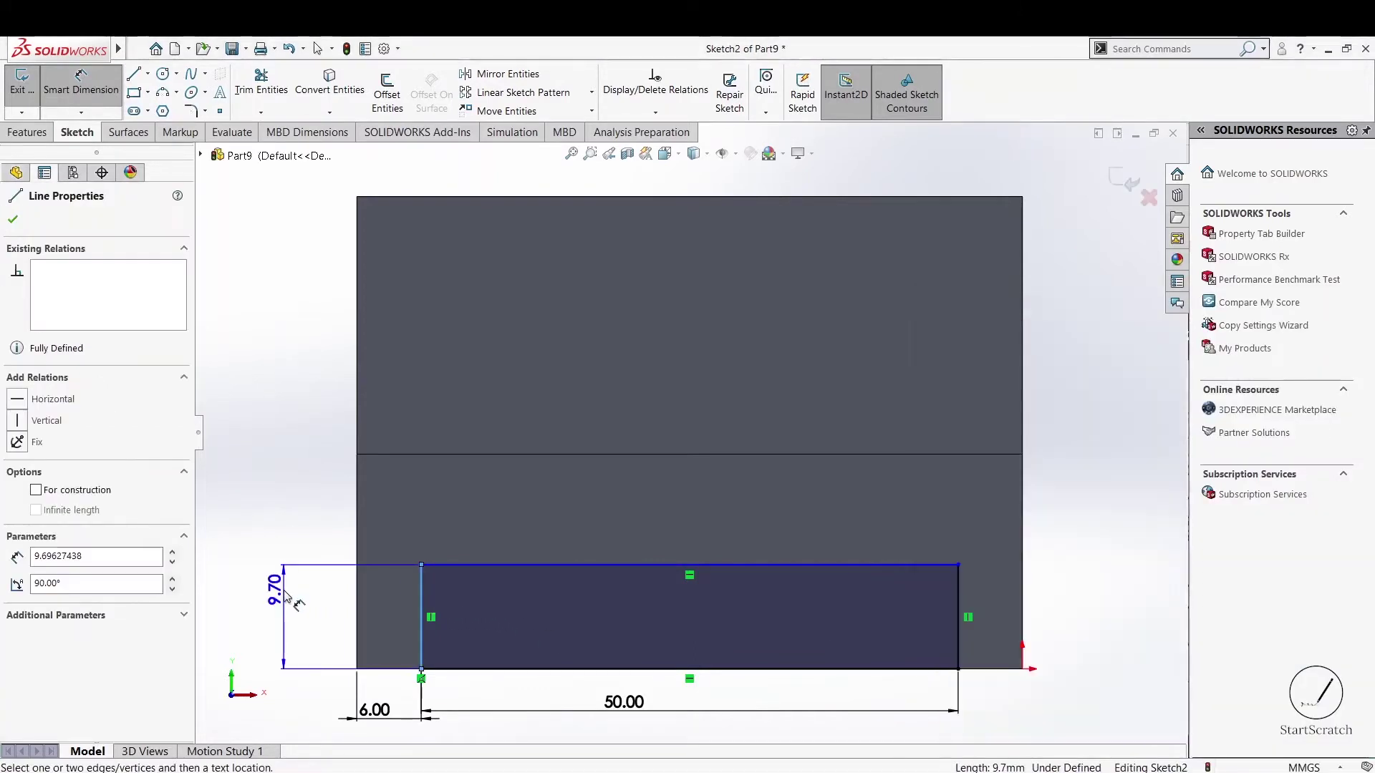
left_click(288, 599)
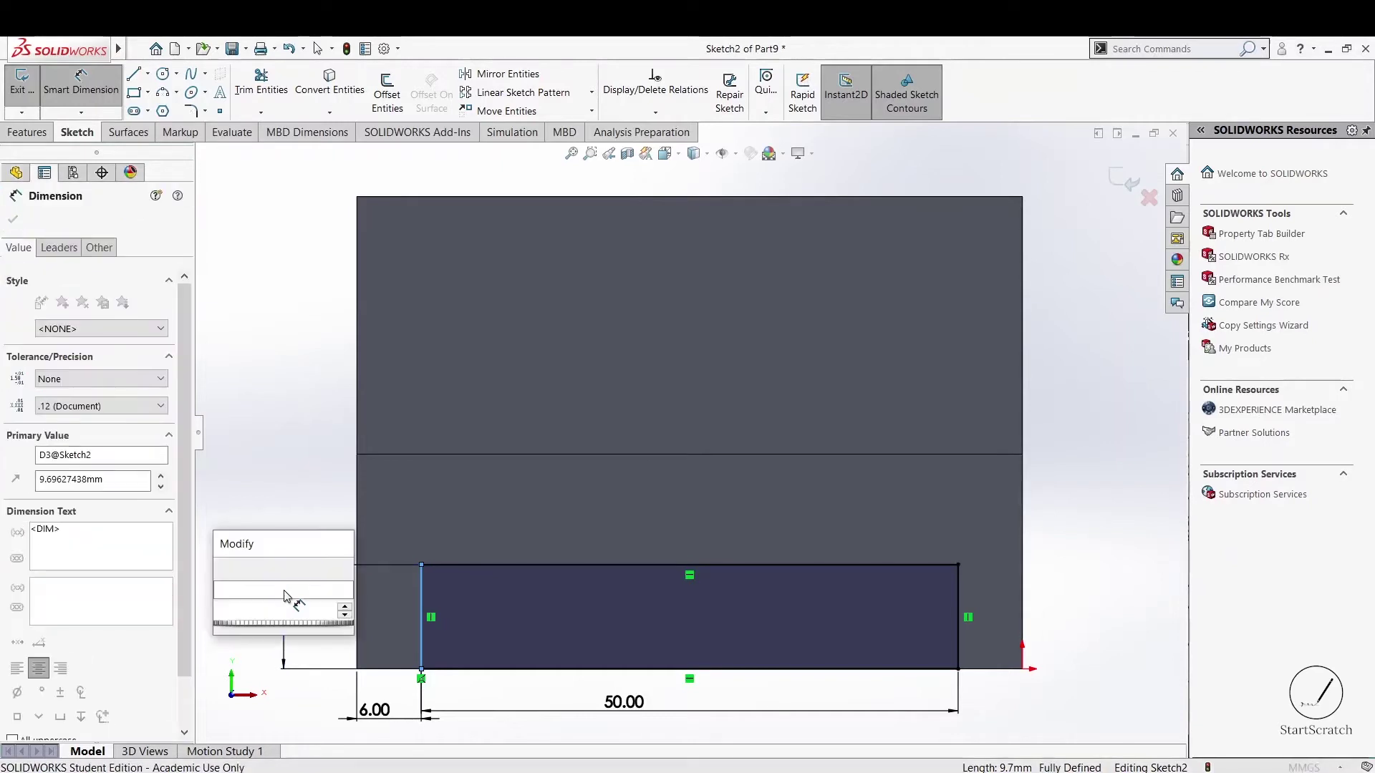
type("6")
key("Return")
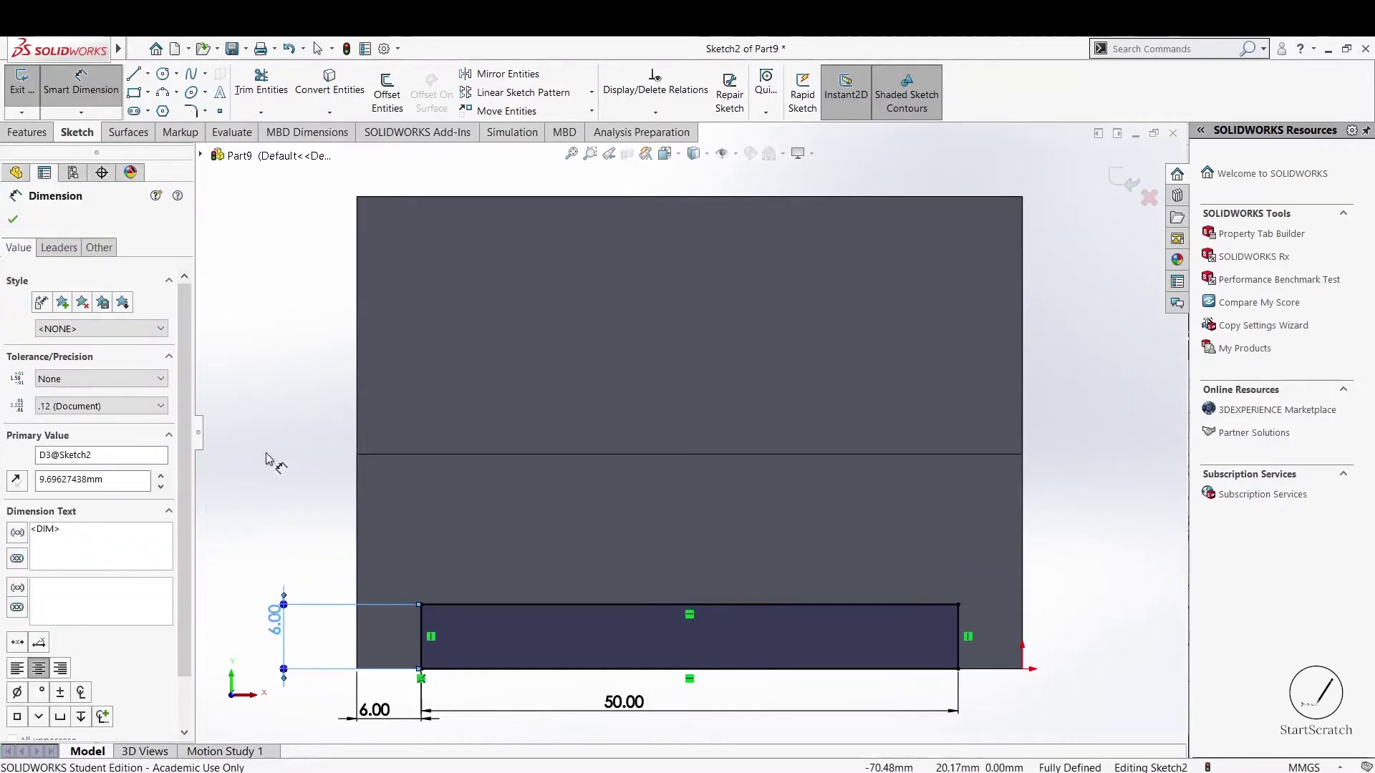
left_click(259, 441)
- Extrude-cut the 50 × 6 rectangle Through All to form the bottom groove
left_click(30, 132)
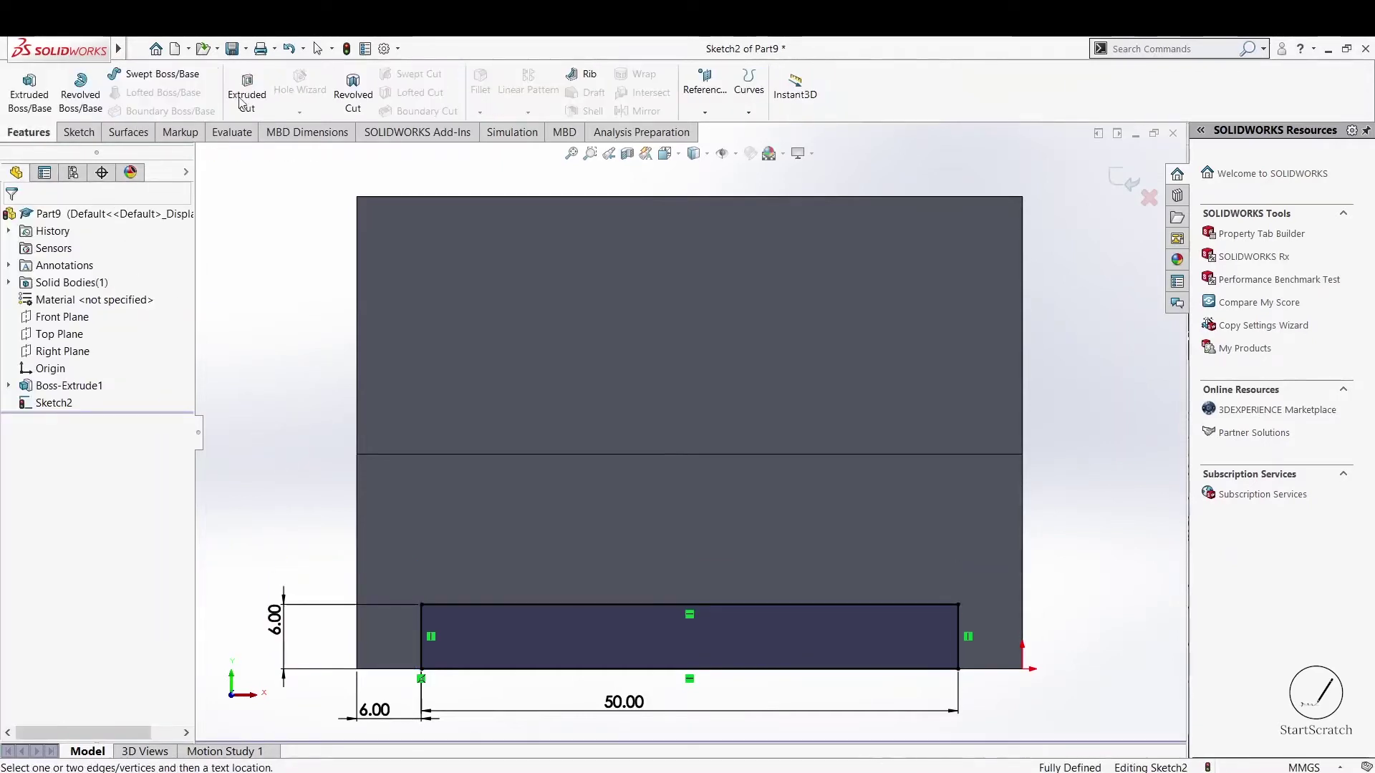
left_click(247, 94)
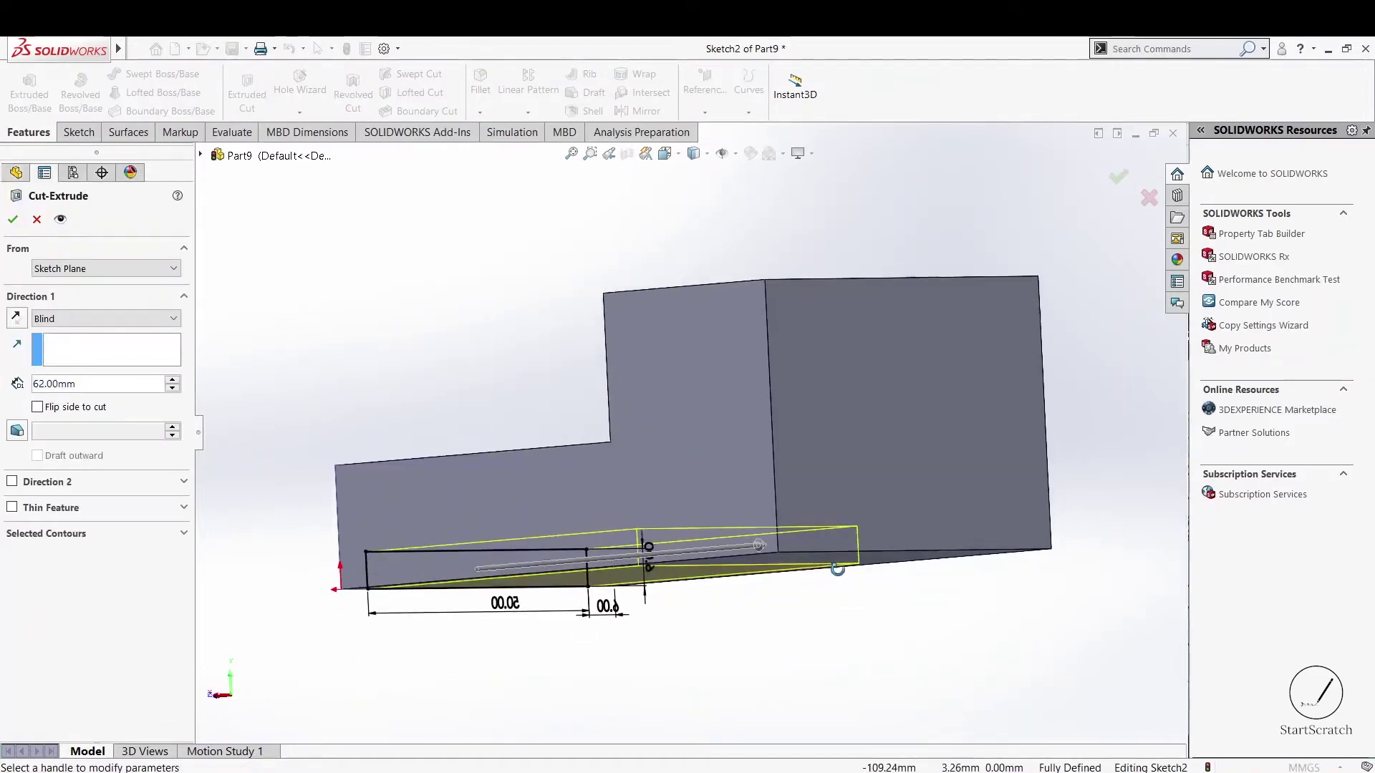
left_click(105, 319)
left_click(64, 347)
left_click(13, 220)
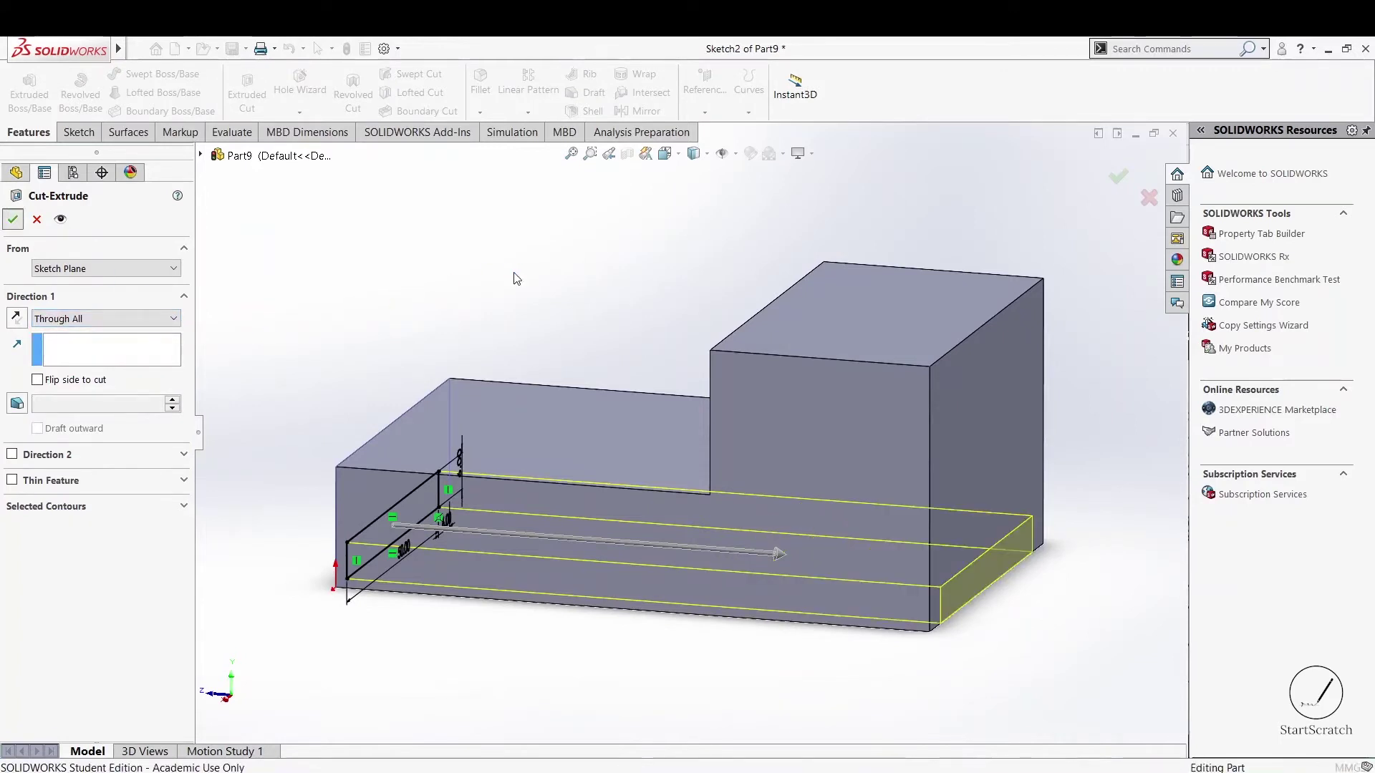
mouse_move(519, 285)
middle_mouse_down()
mouse_move(645, 245)
mouse_move(595, 353)
middle_mouse_up()
key("alt+Tab")
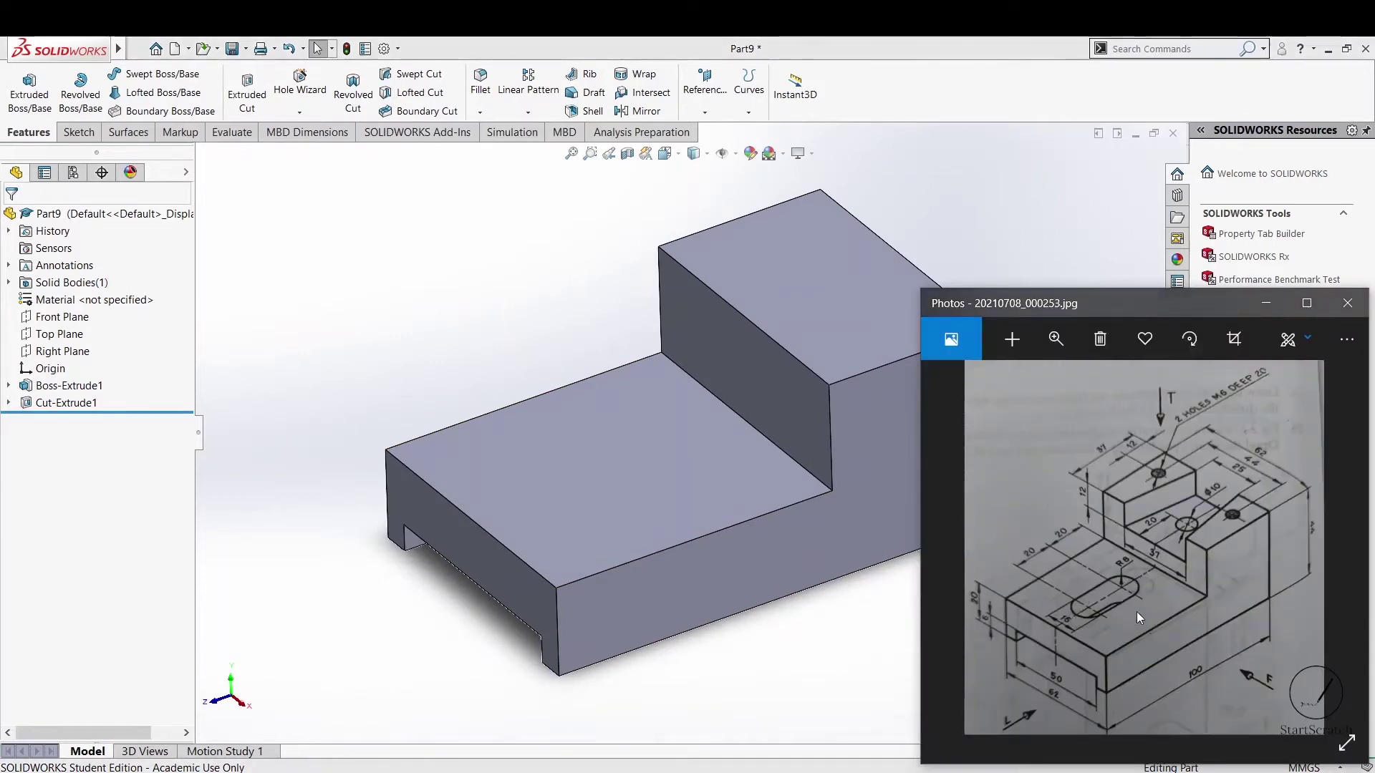
- Sketch a vertical straight slot on the lower top face, viewed face-on
left_click(572, 486)
left_click(630, 445)
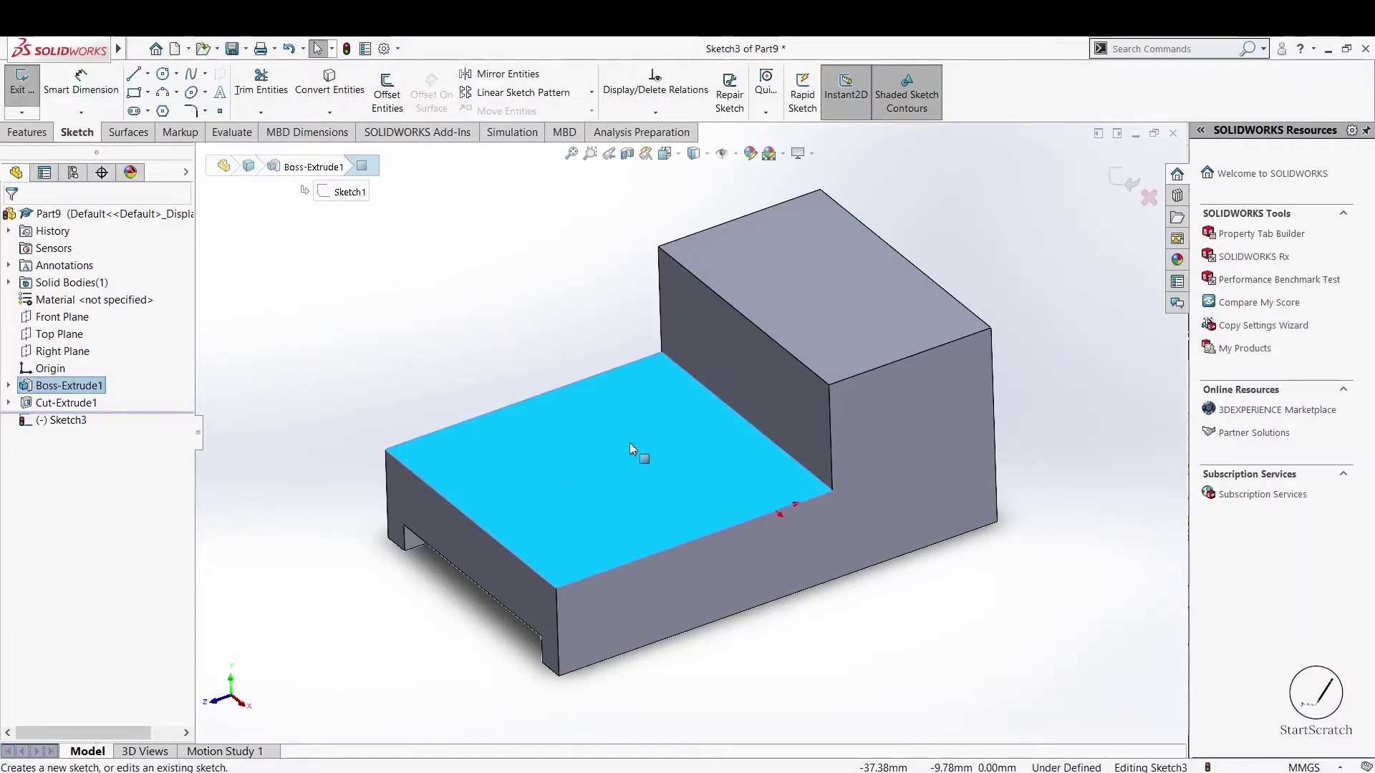
key("ctrl+8")
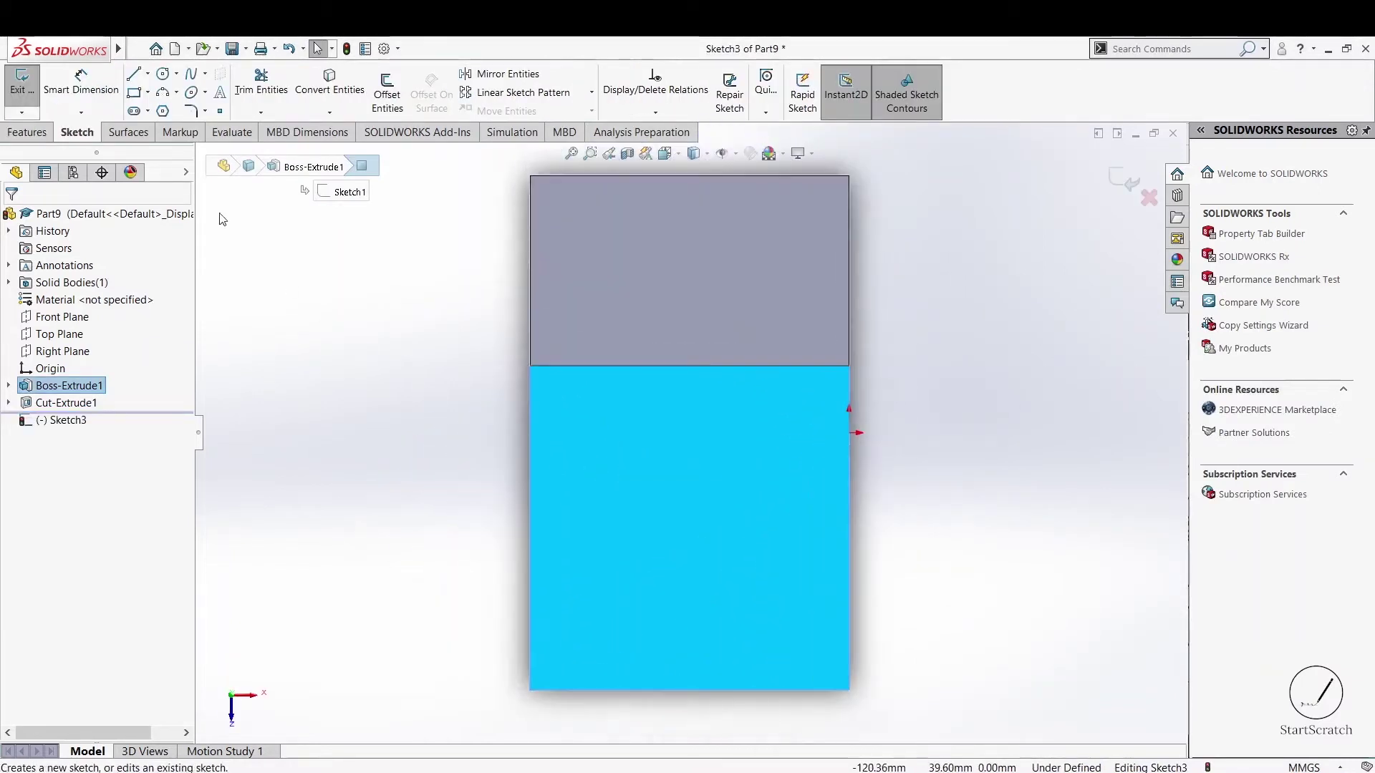
left_click(148, 112)
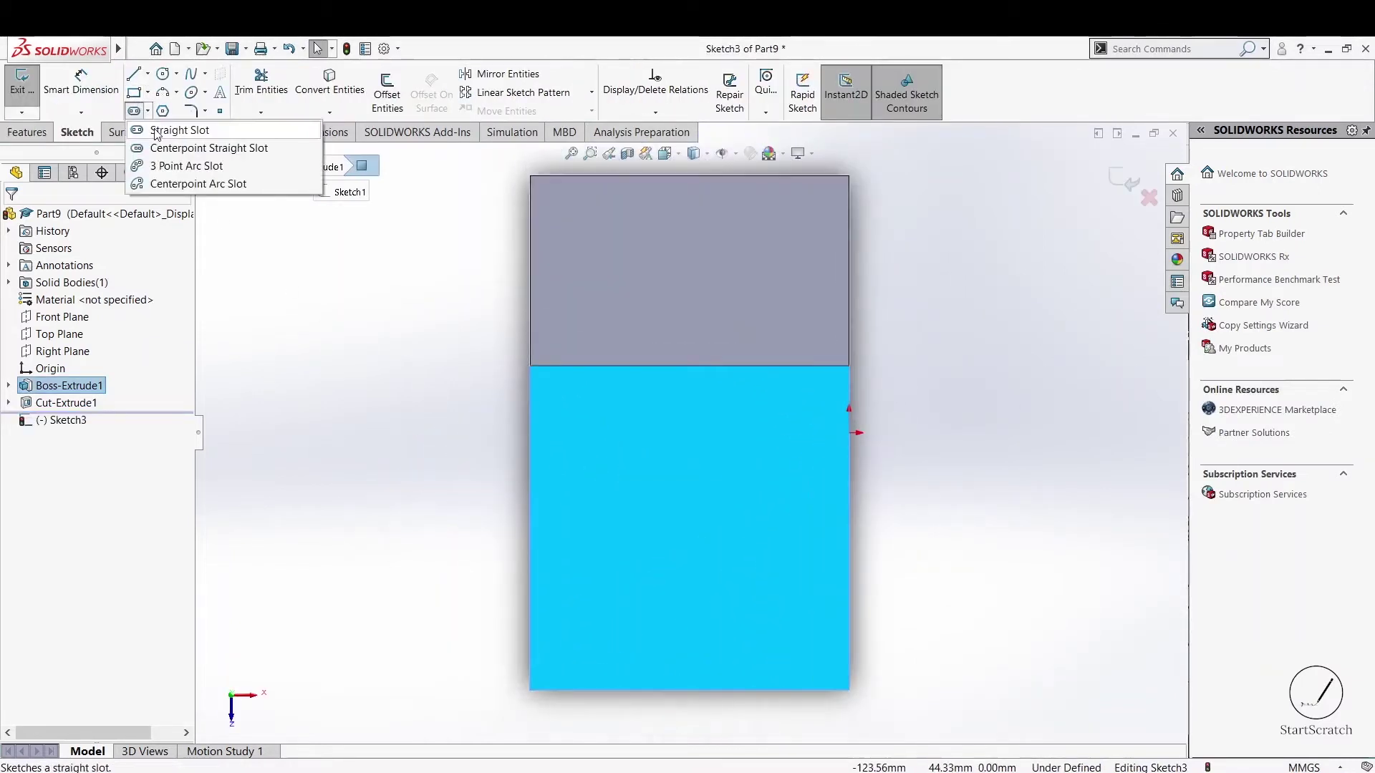
left_click(177, 129)
left_click(675, 473)
left_click(676, 587)
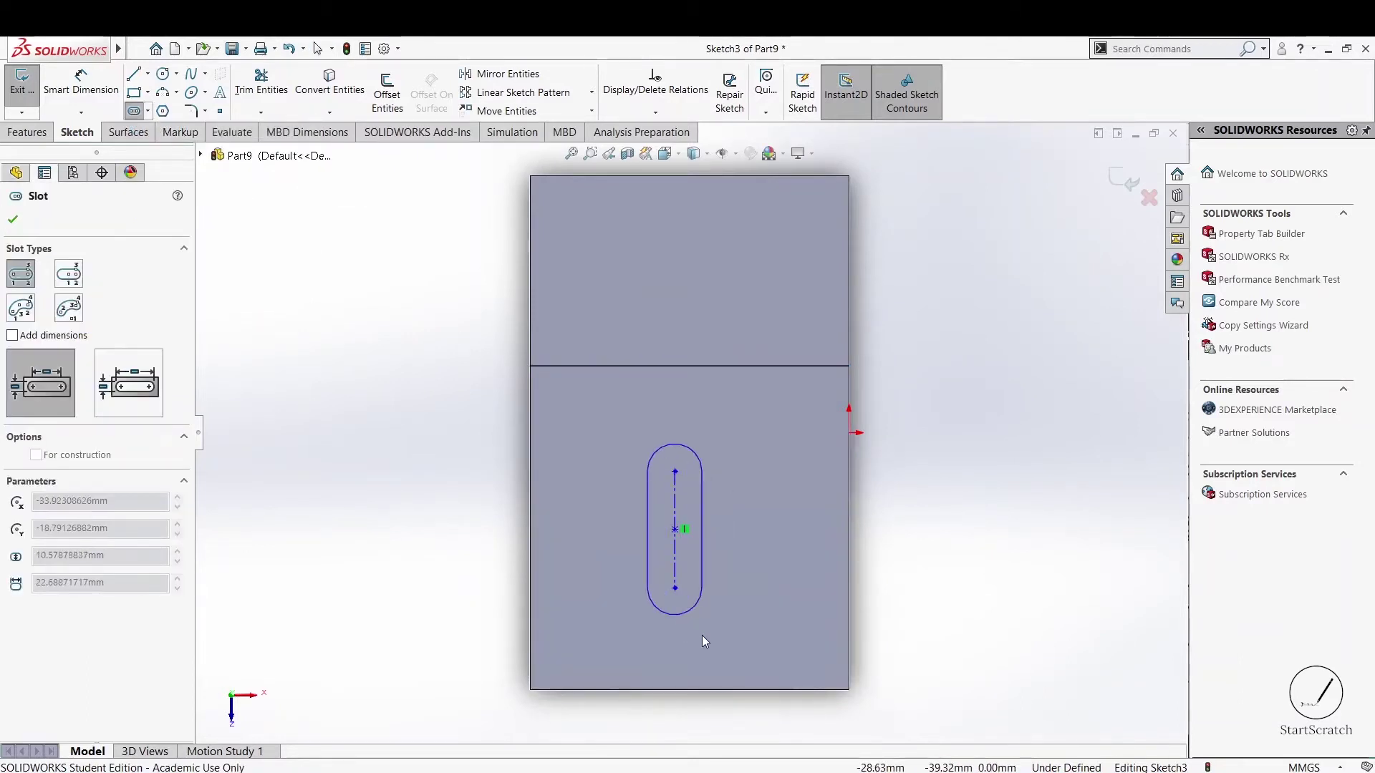
left_click(702, 634)
left_click(61, 97)
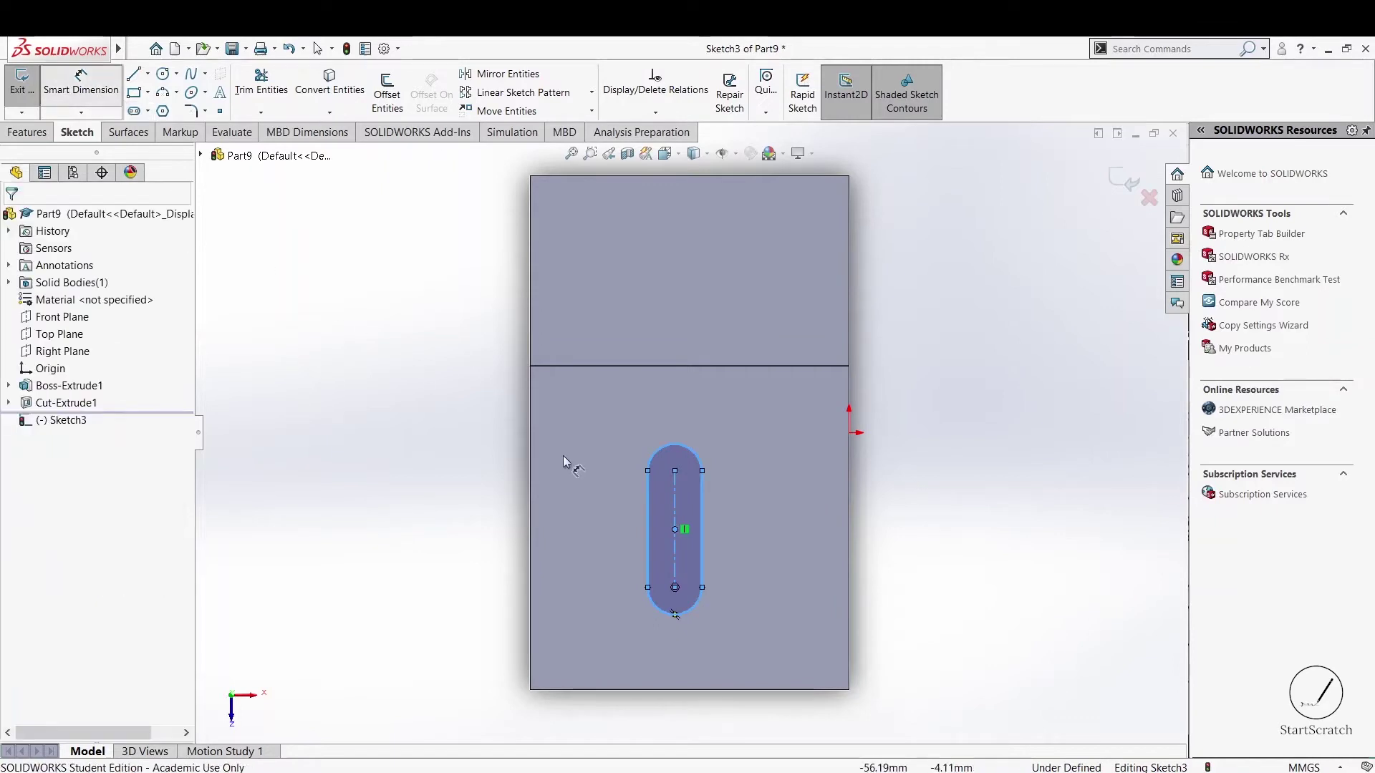
- Set the slot length to 20 and its distance from the step edge to 20
left_click(478, 505)
key("alt+Tab")
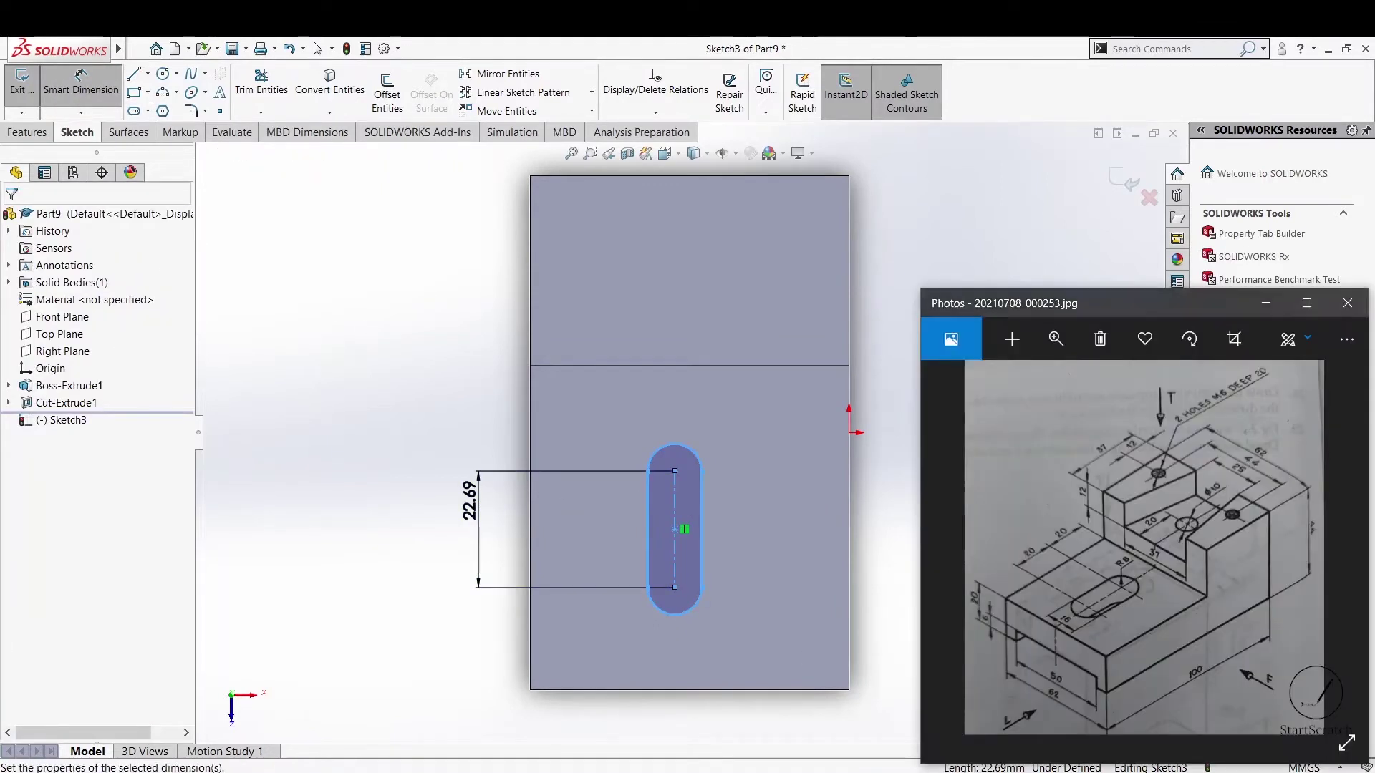
double_click(470, 501)
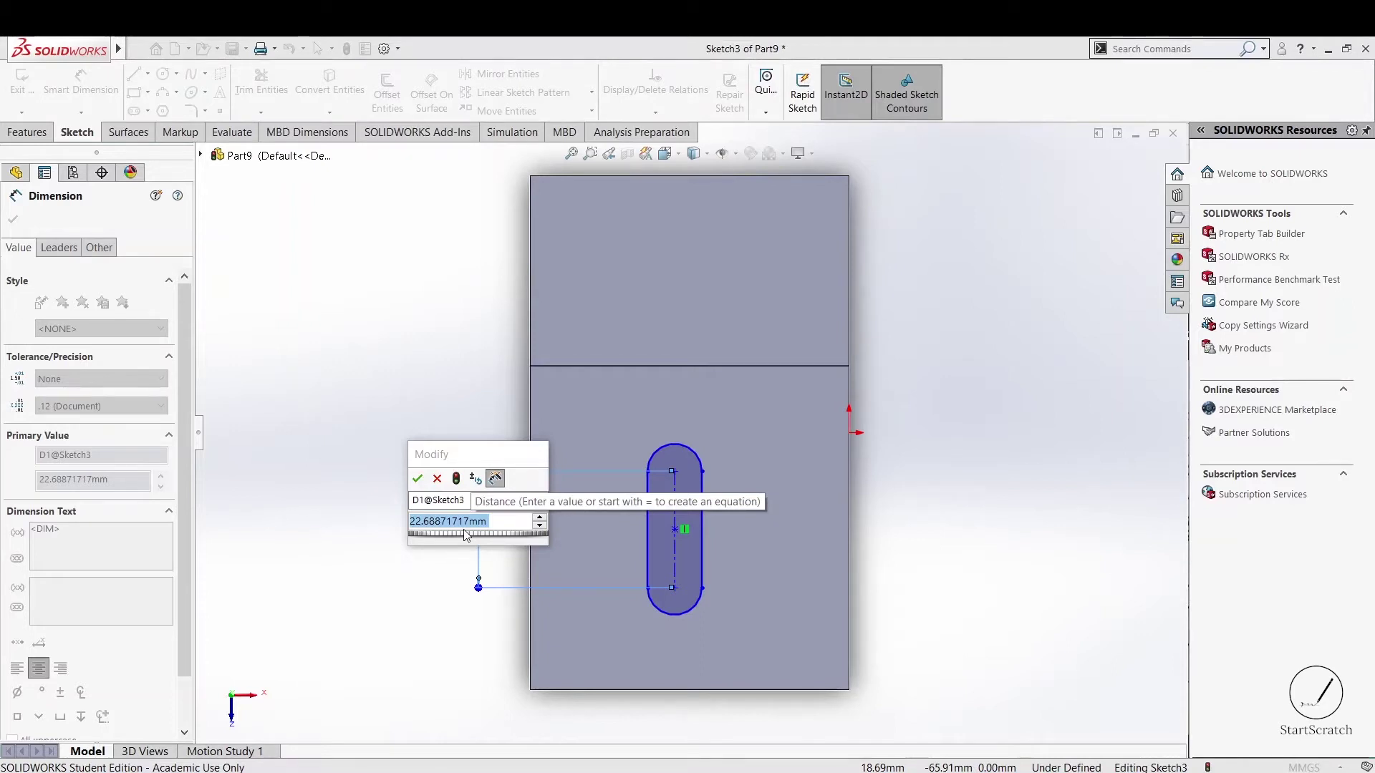
left_click(484, 522)
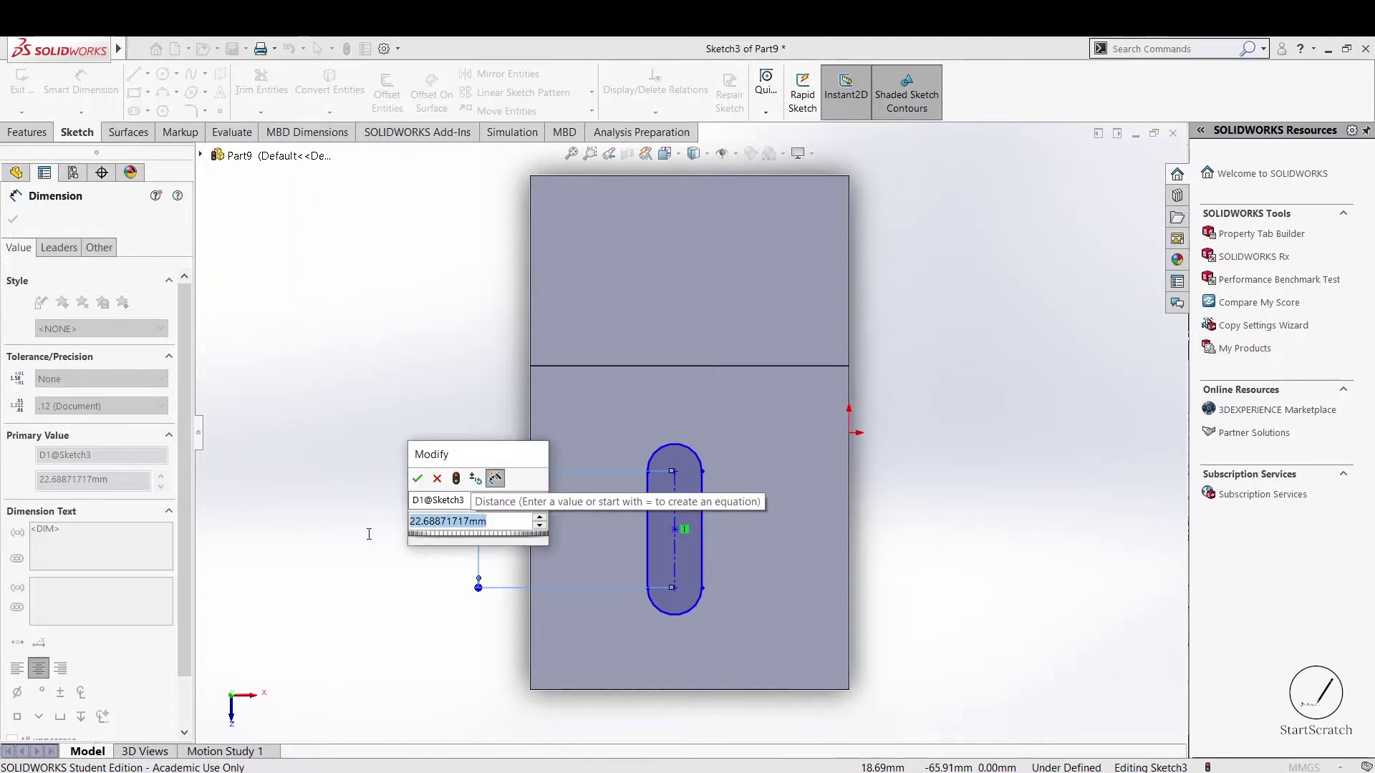
key("Escape")
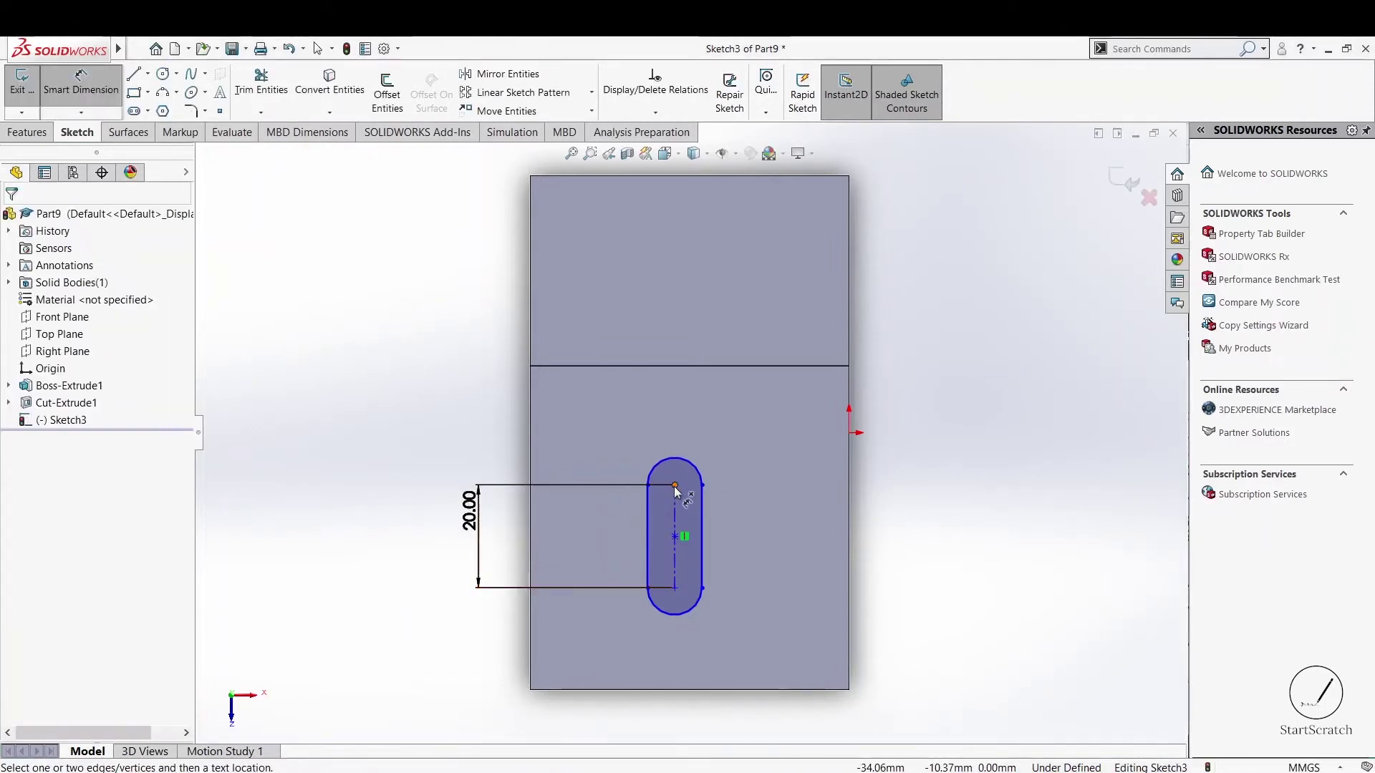
left_click(674, 489)
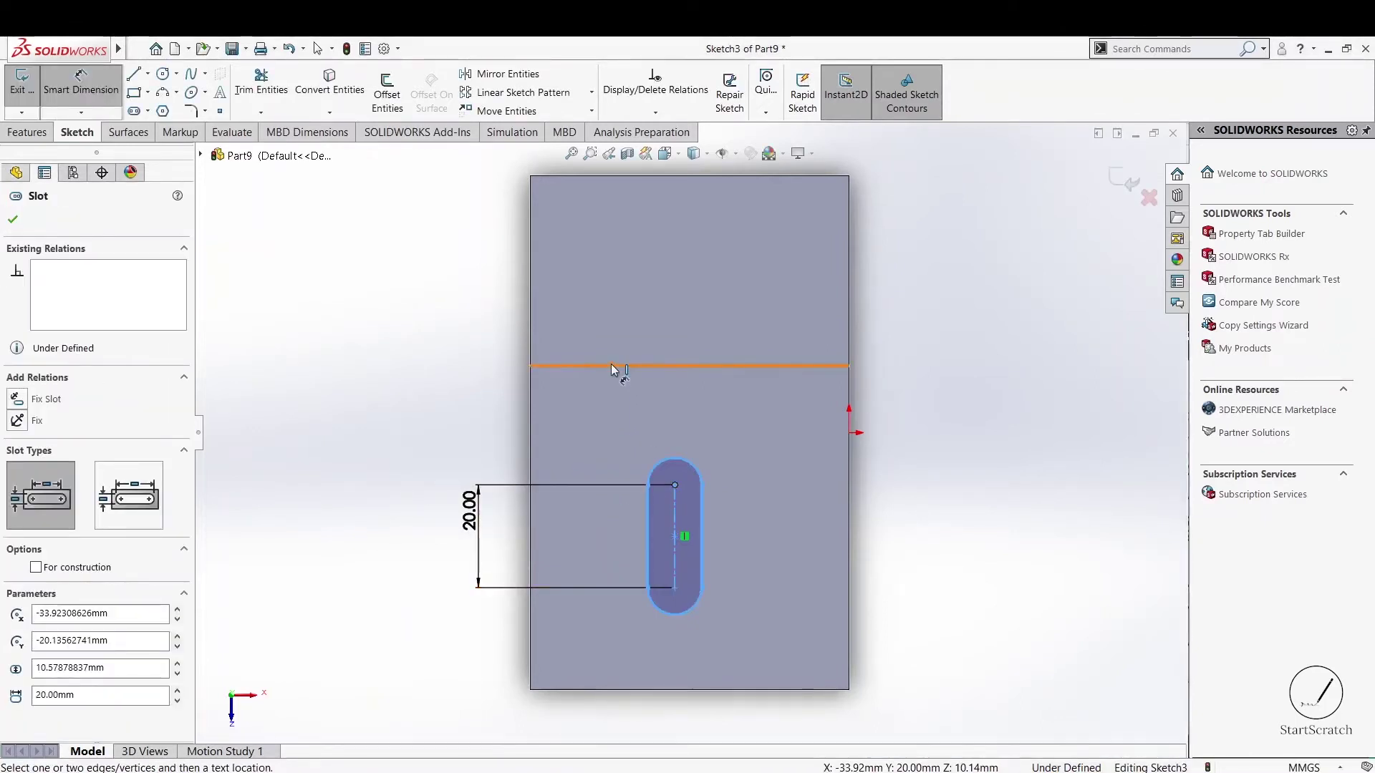
left_click(620, 366)
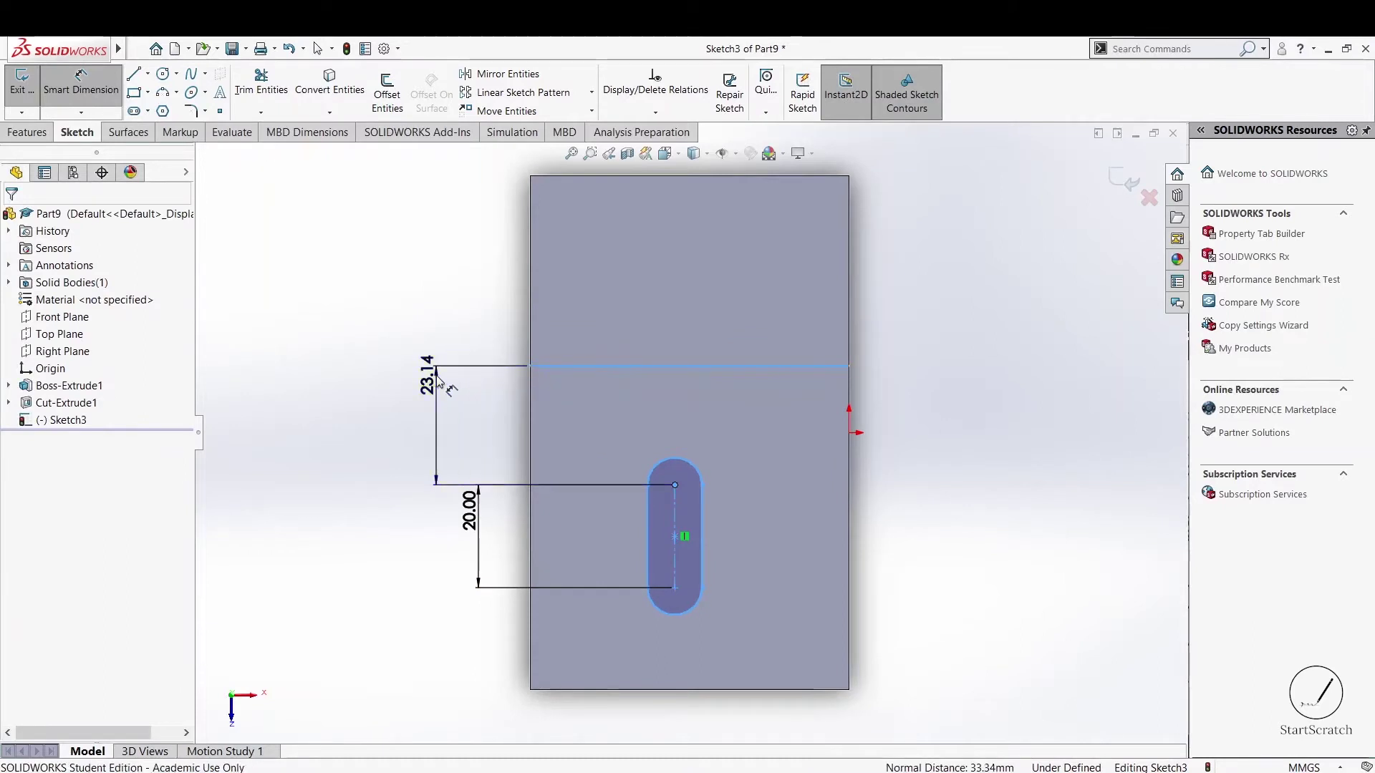
left_click(440, 381)
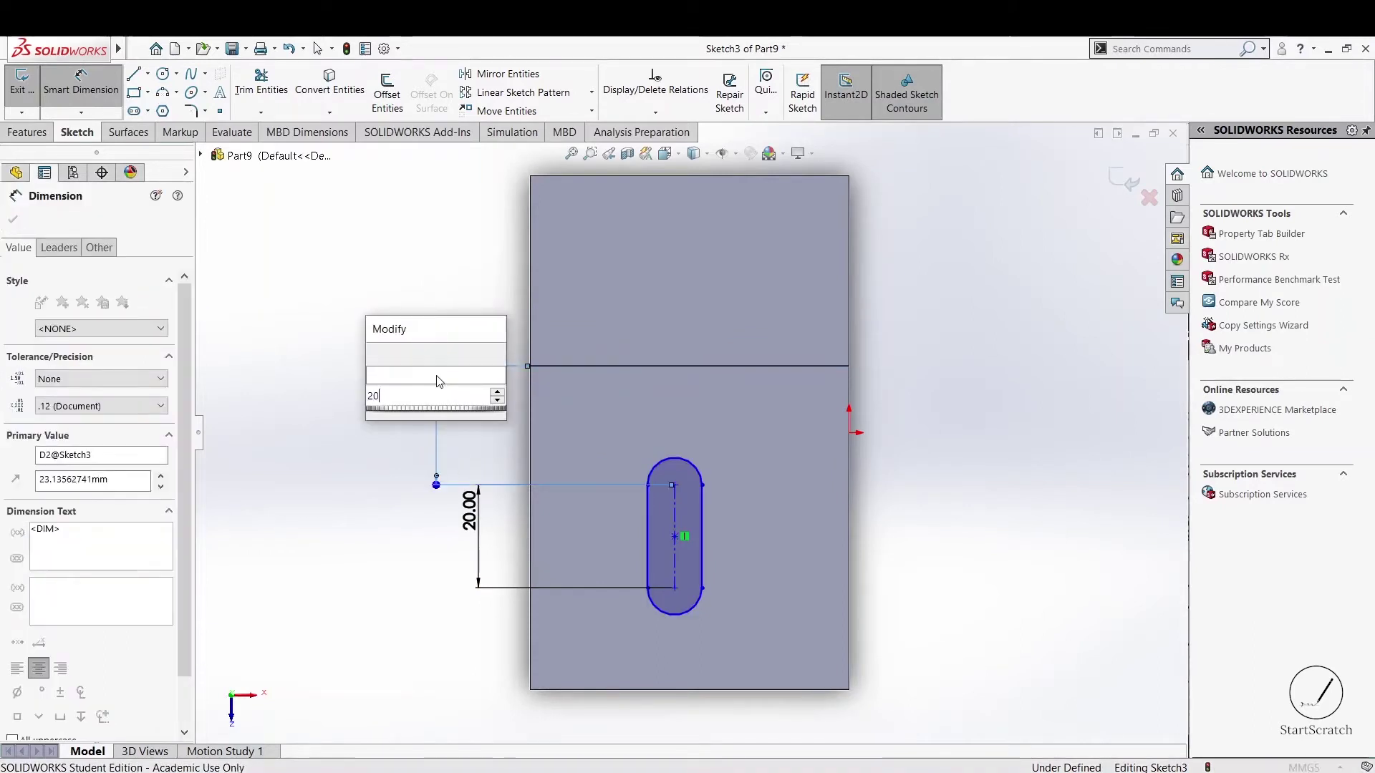
type("20")
key("Return")
left_click(402, 482)
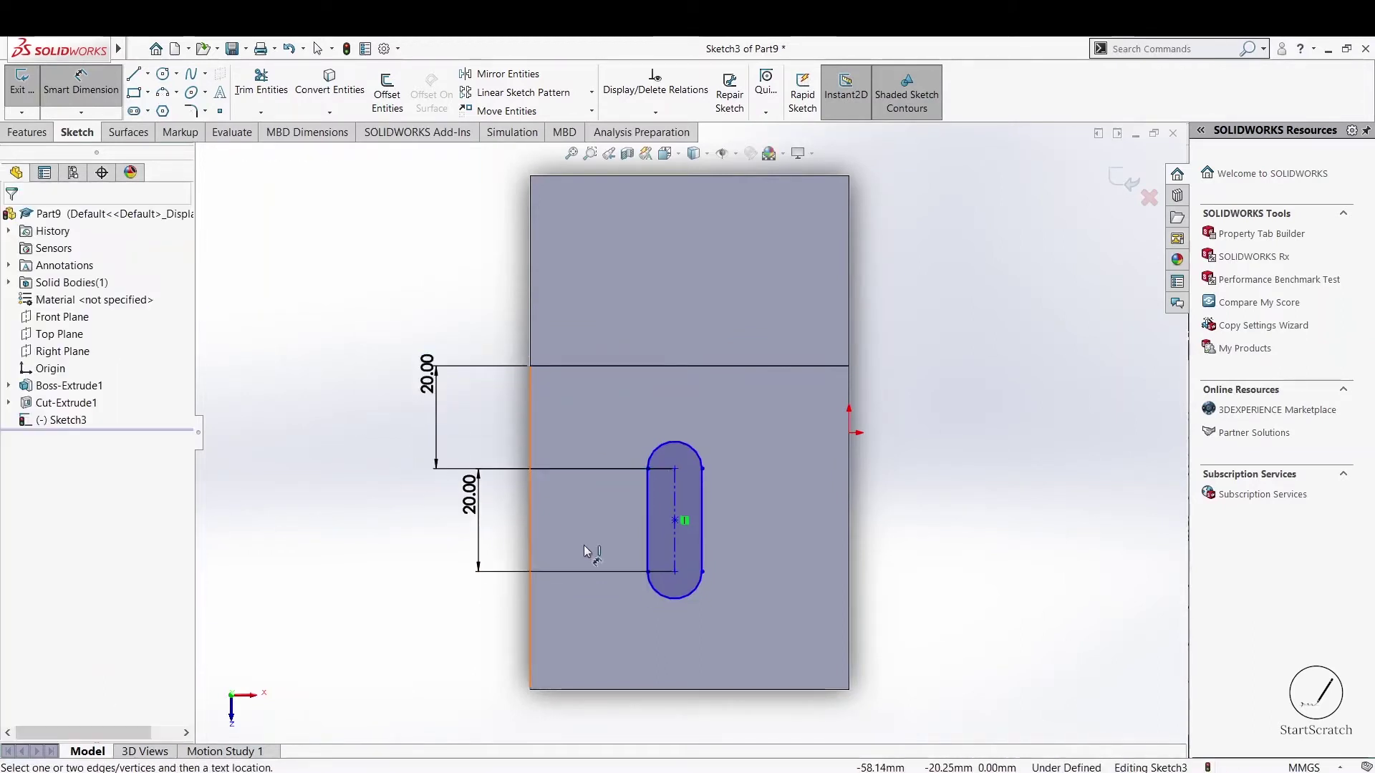
- Dimension the slot end radius to R8
key("alt+Tab")
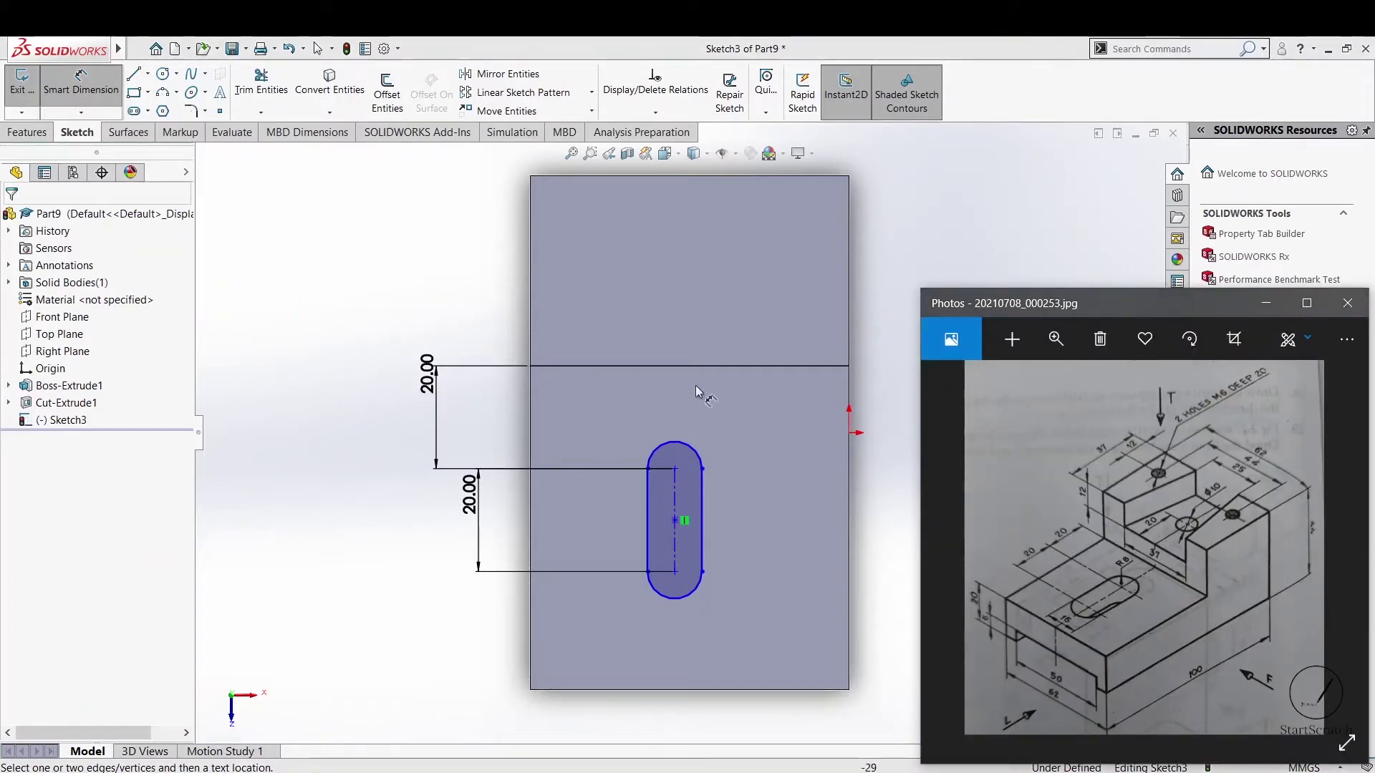
left_click(674, 450)
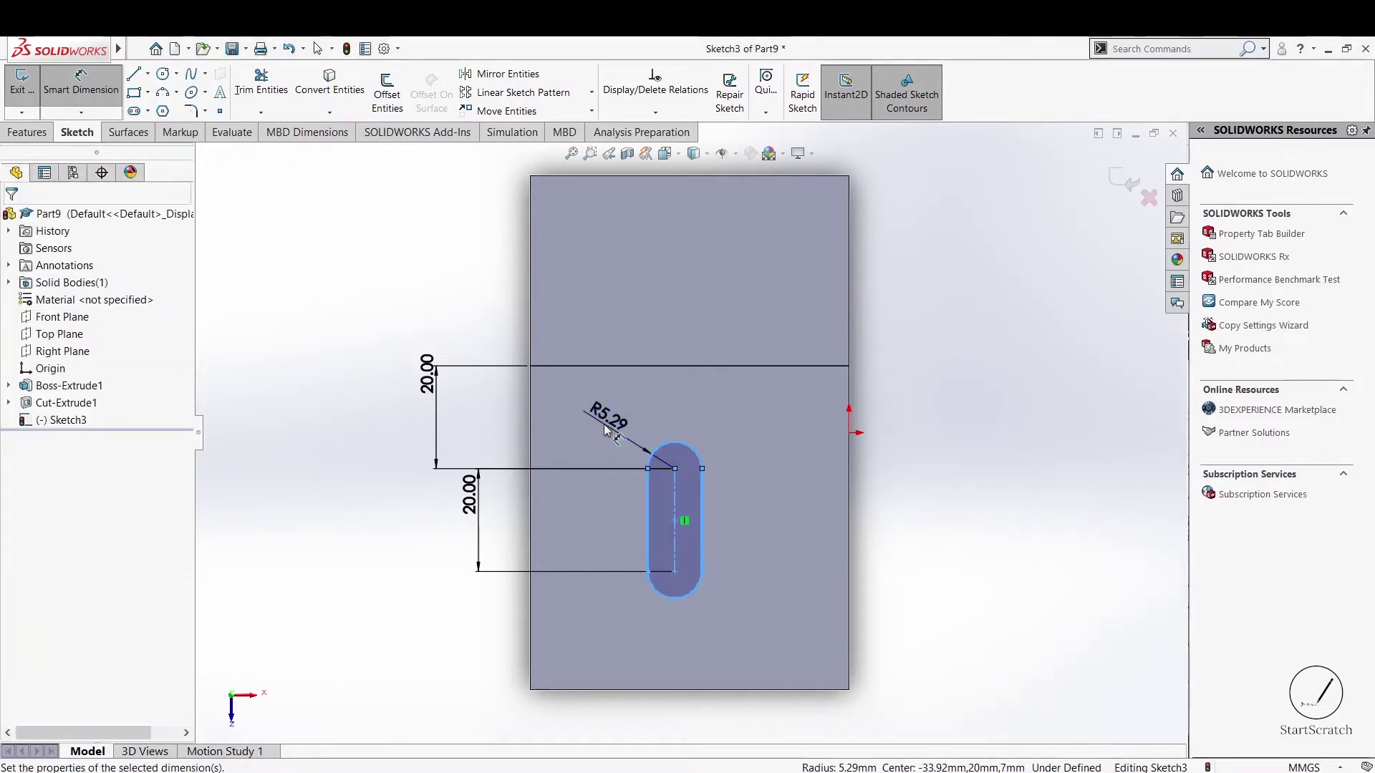
left_click(607, 430)
type("8")
key("Return")
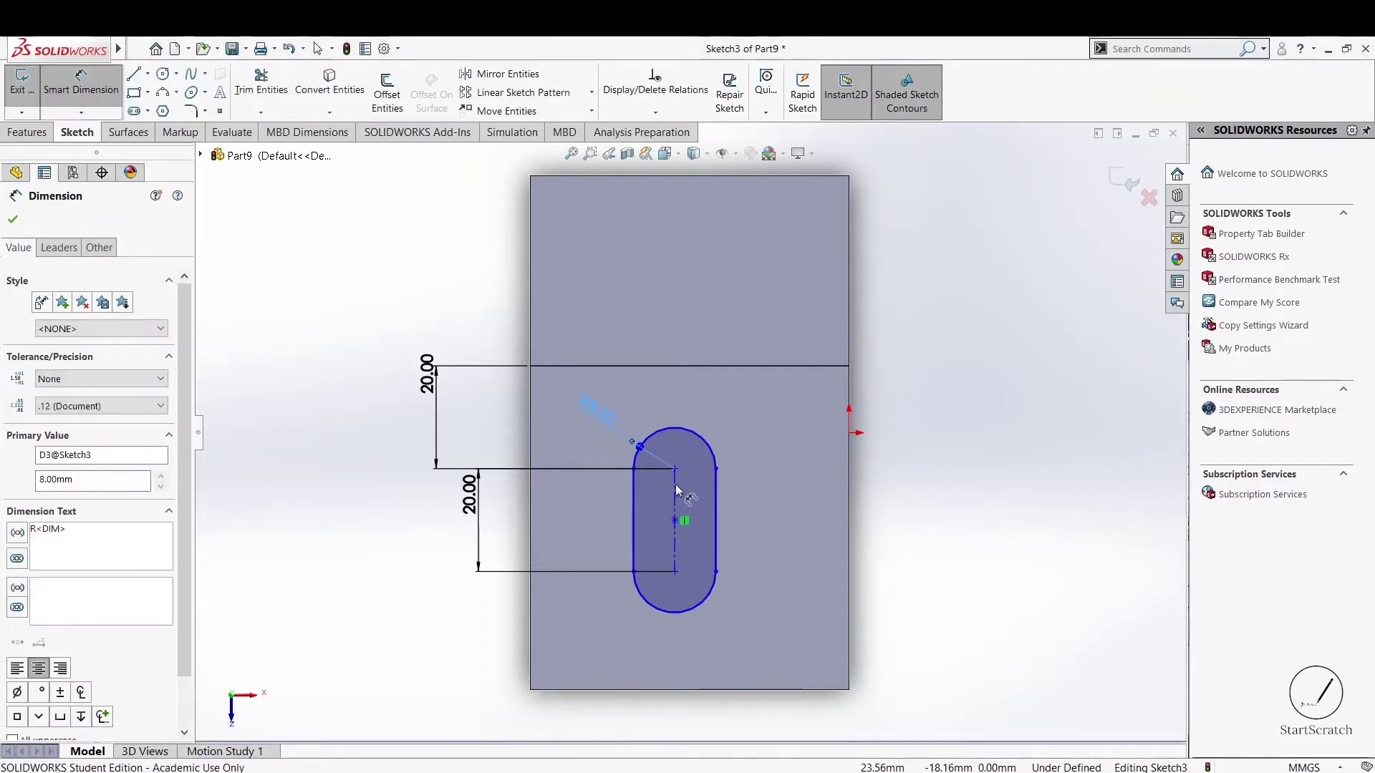
left_click(773, 558)
- Add a Vertical relation between the slot's top centre point and the step-edge point
left_click(675, 472)
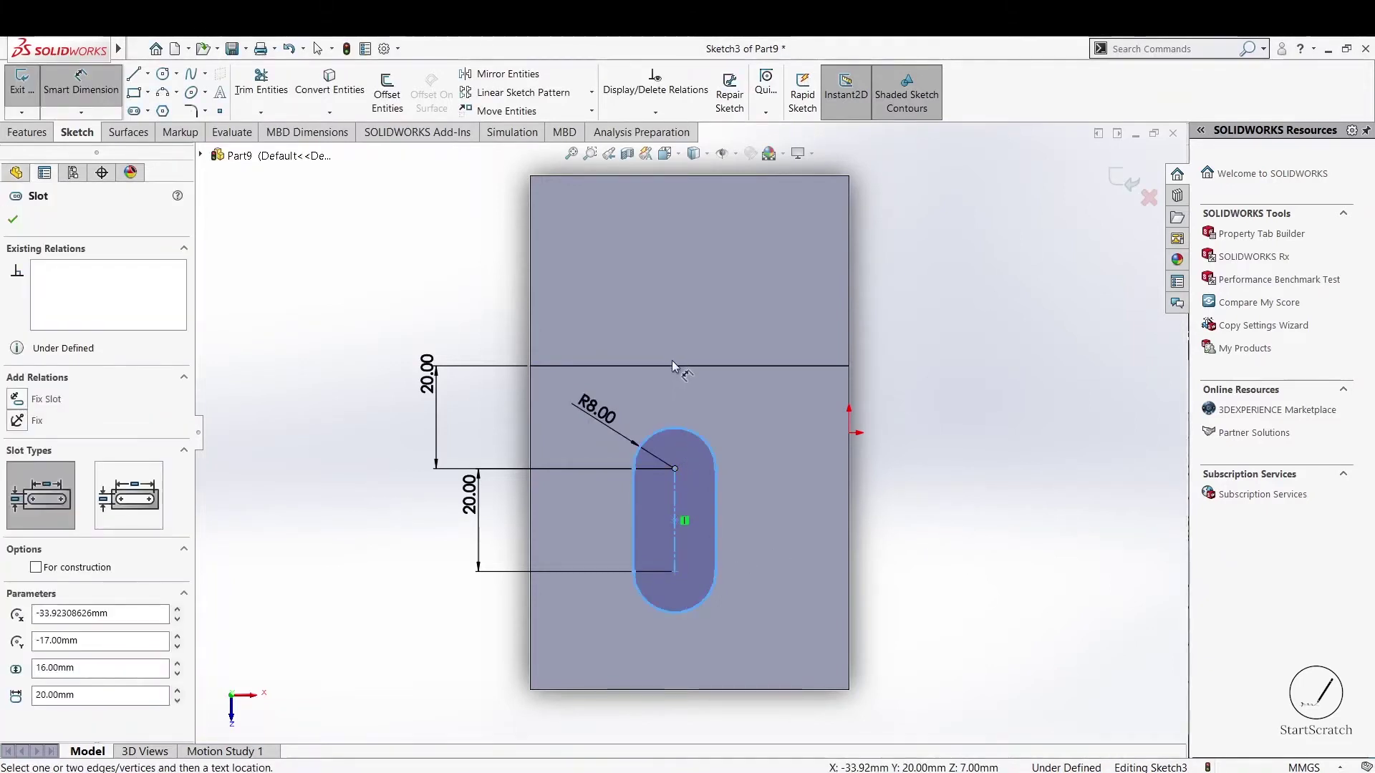
key("Escape")
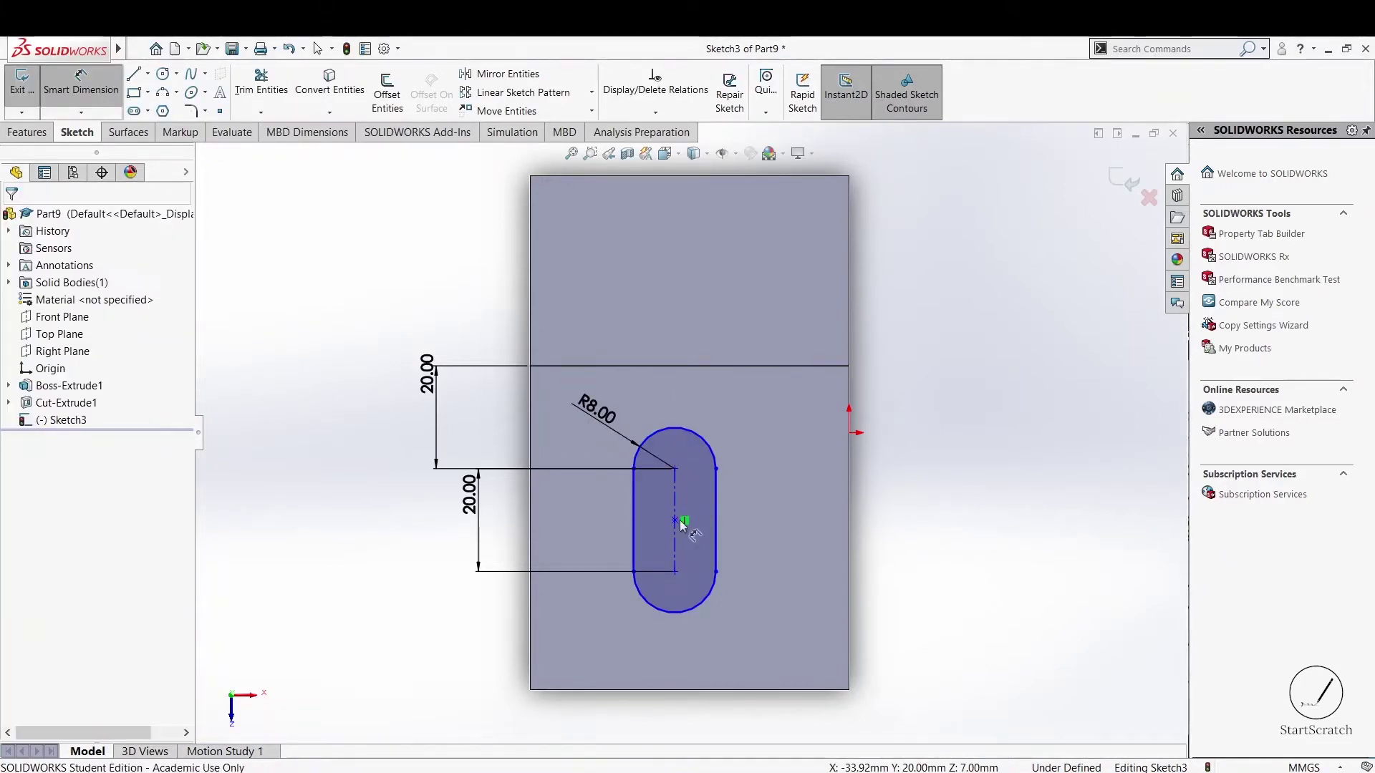
left_click(677, 472)
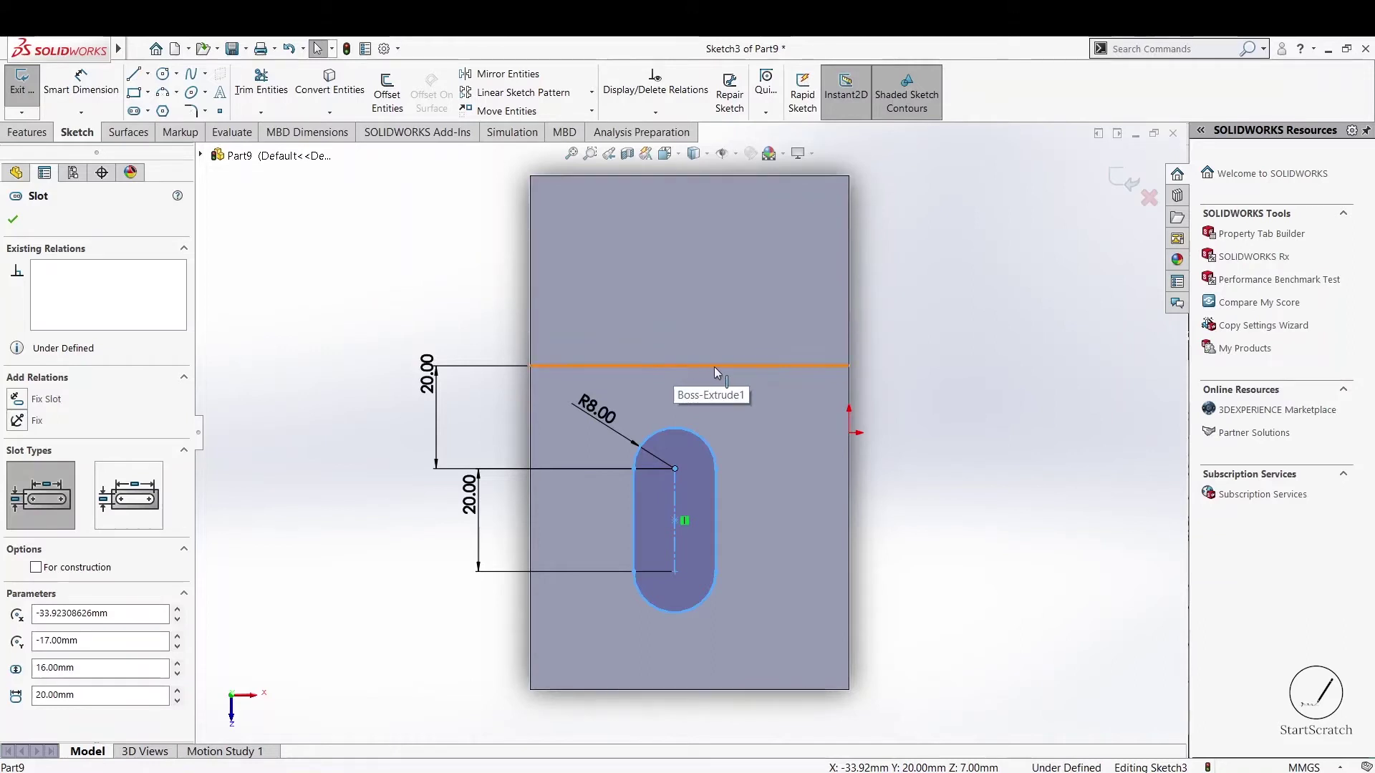
left_click(689, 368)
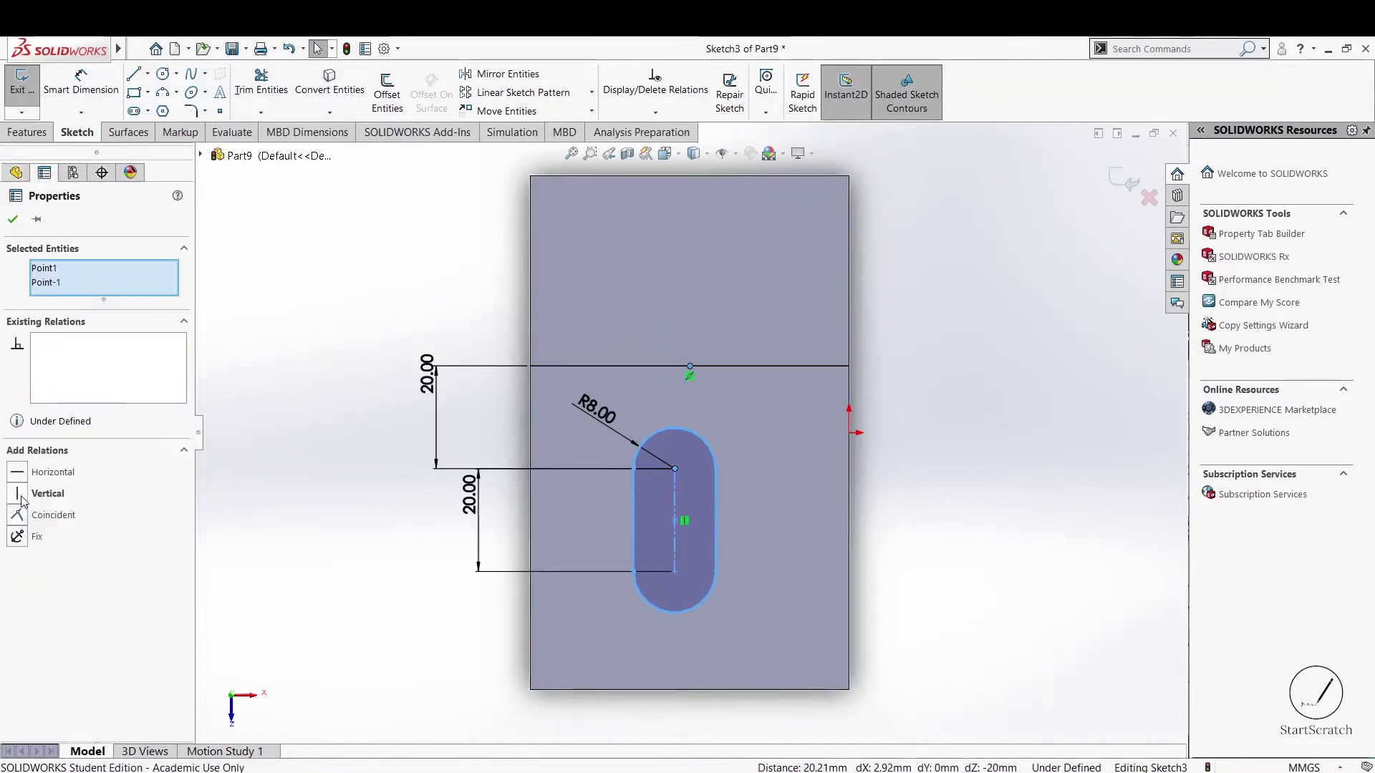
left_click(21, 496)
left_click(13, 219)
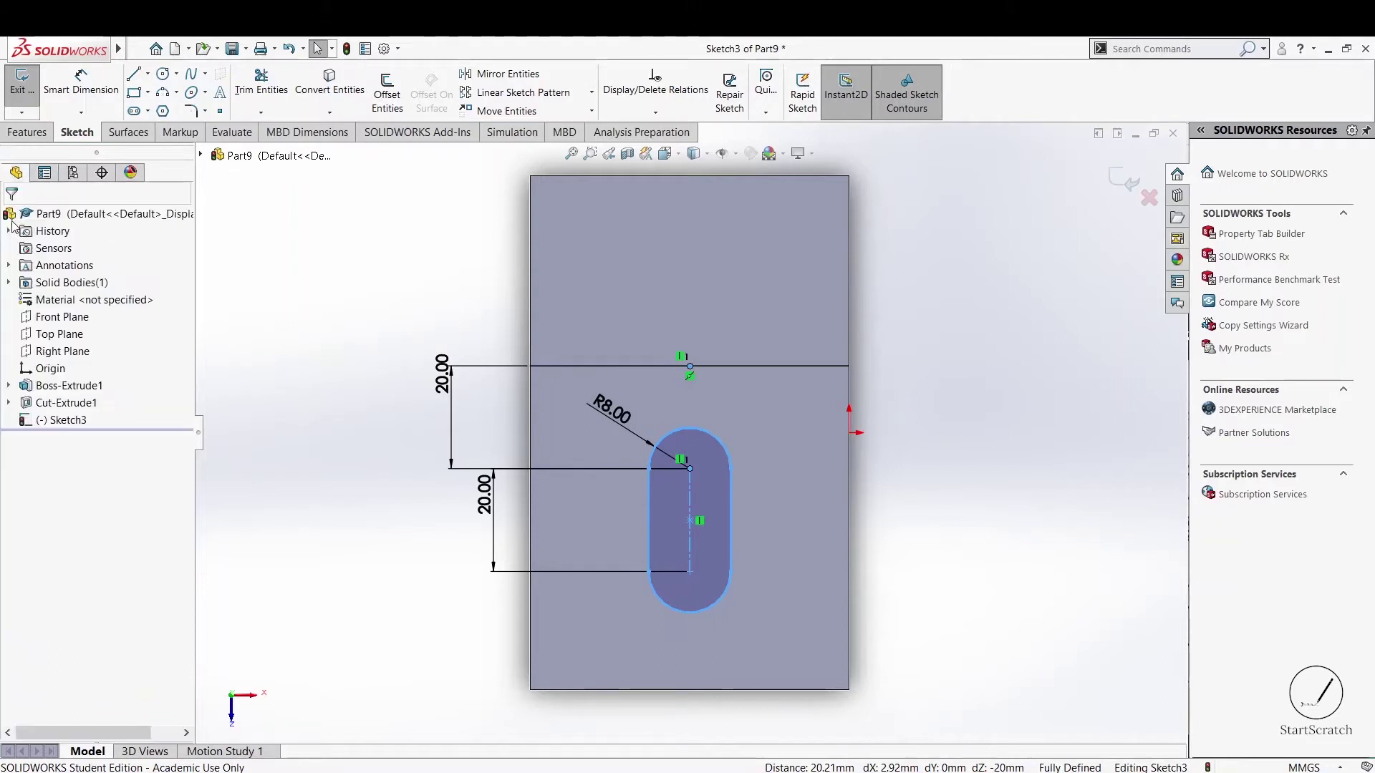
- Extrude-cut the slot sketch Through All, then orbit to an oblique view
left_click(23, 133)
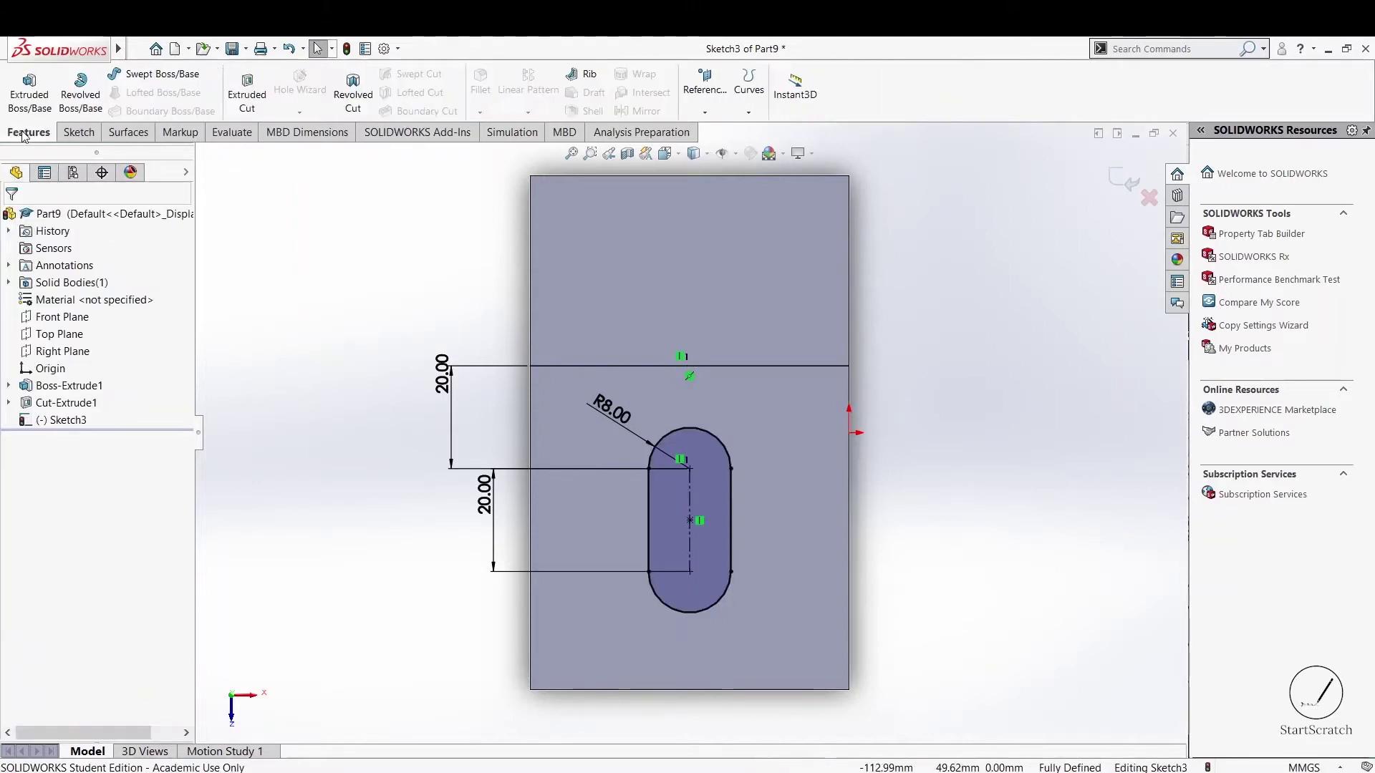
left_click(246, 108)
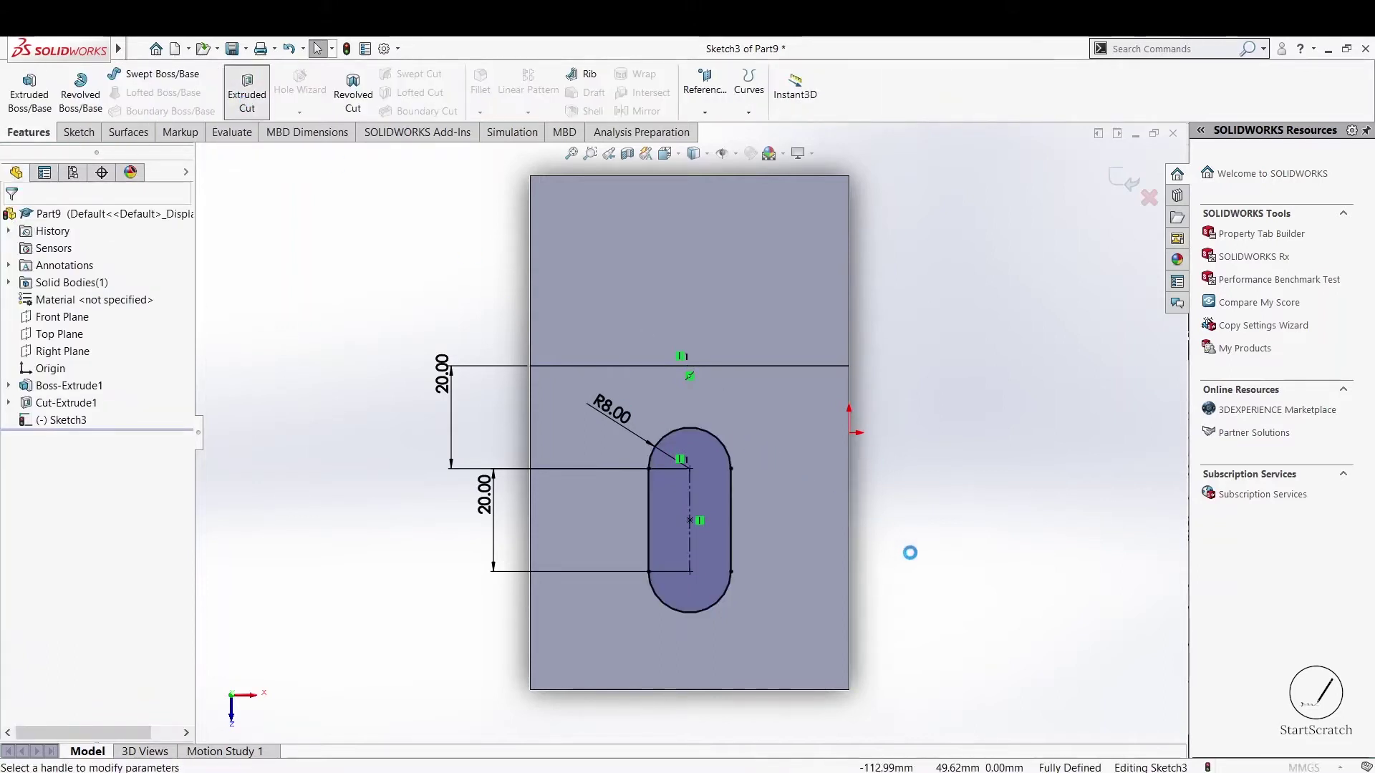
left_click(148, 319)
left_click(147, 349)
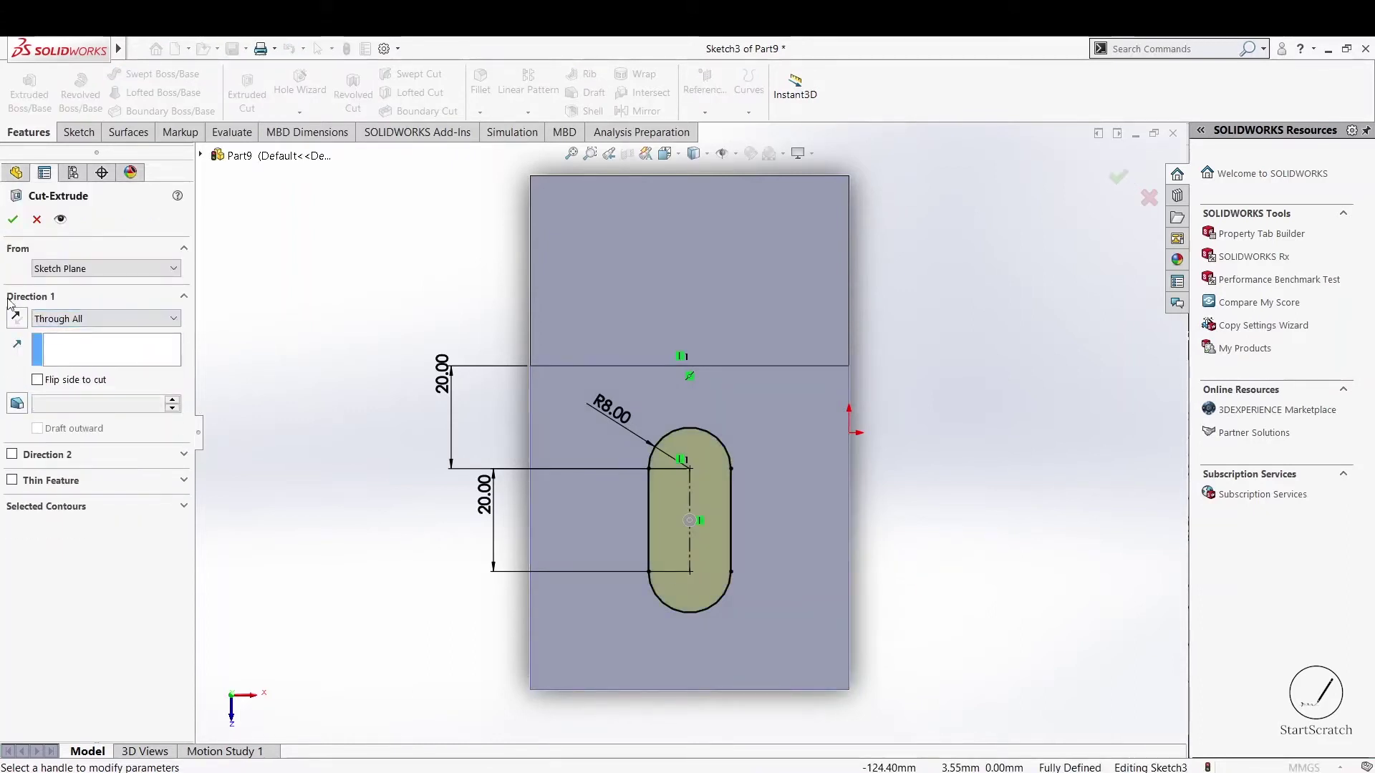
left_click(13, 220)
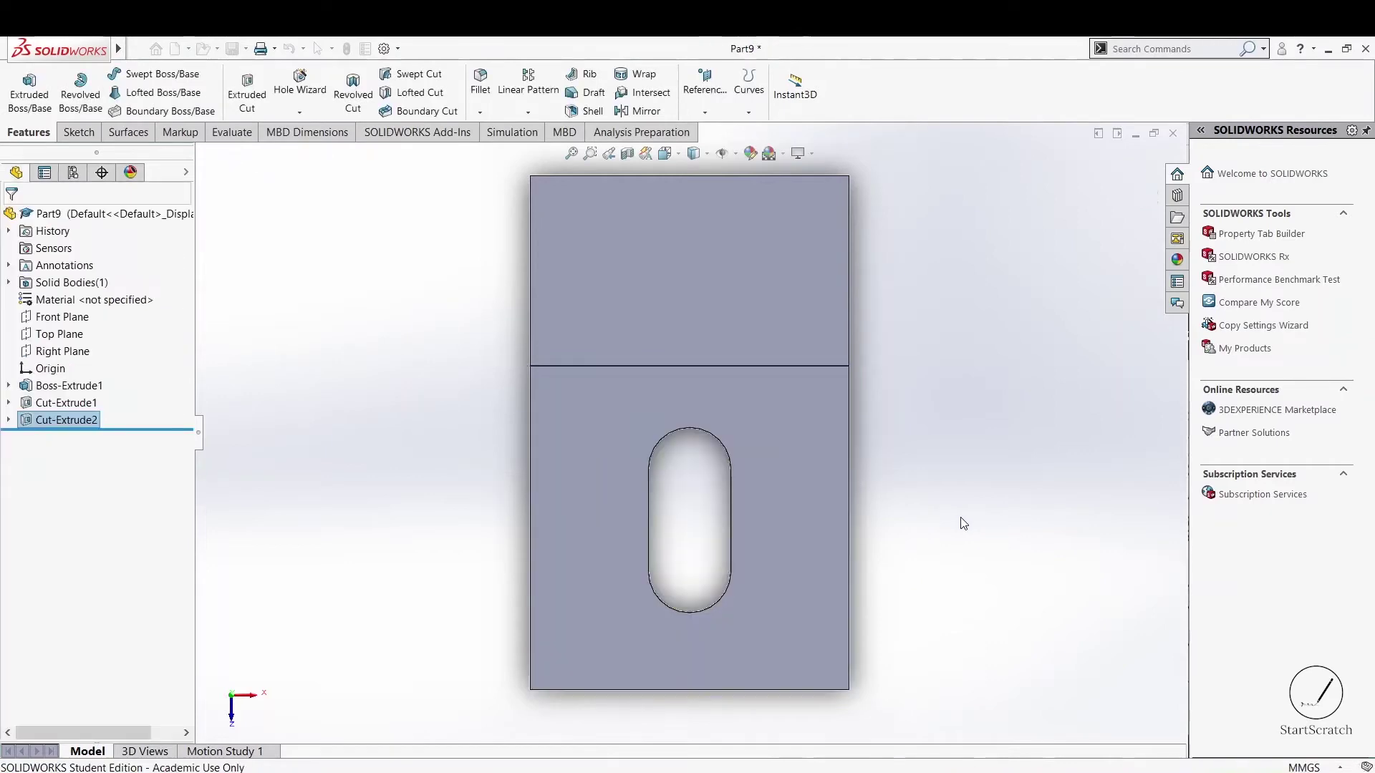
mouse_move(966, 530)
middle_mouse_down()
mouse_move(890, 368)
mouse_move(813, 310)
mouse_move(840, 465)
mouse_move(869, 513)
middle_mouse_up()
key("alt+Tab")
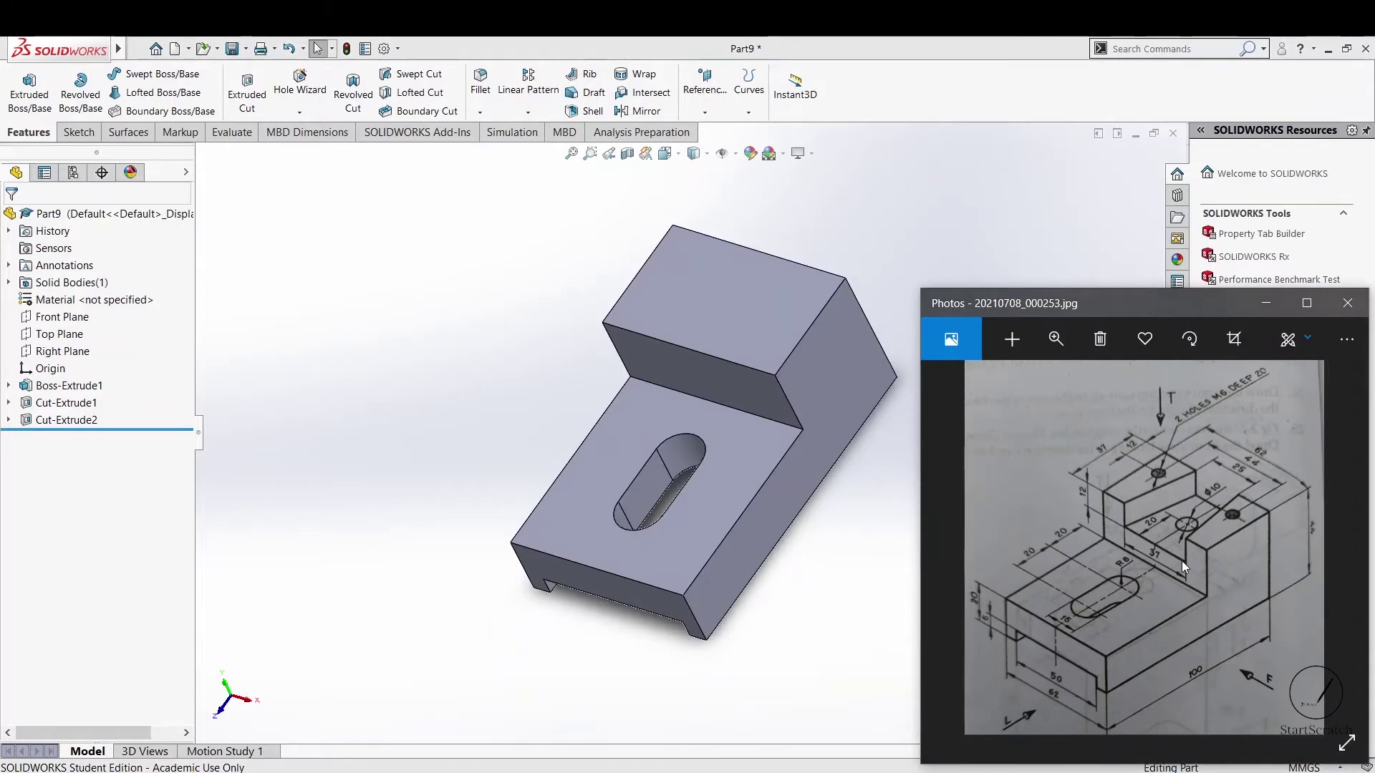
- Draw a closed four-line trapezoid in a new sketch on the raised step's top face
left_click(687, 298)
left_click(732, 302)
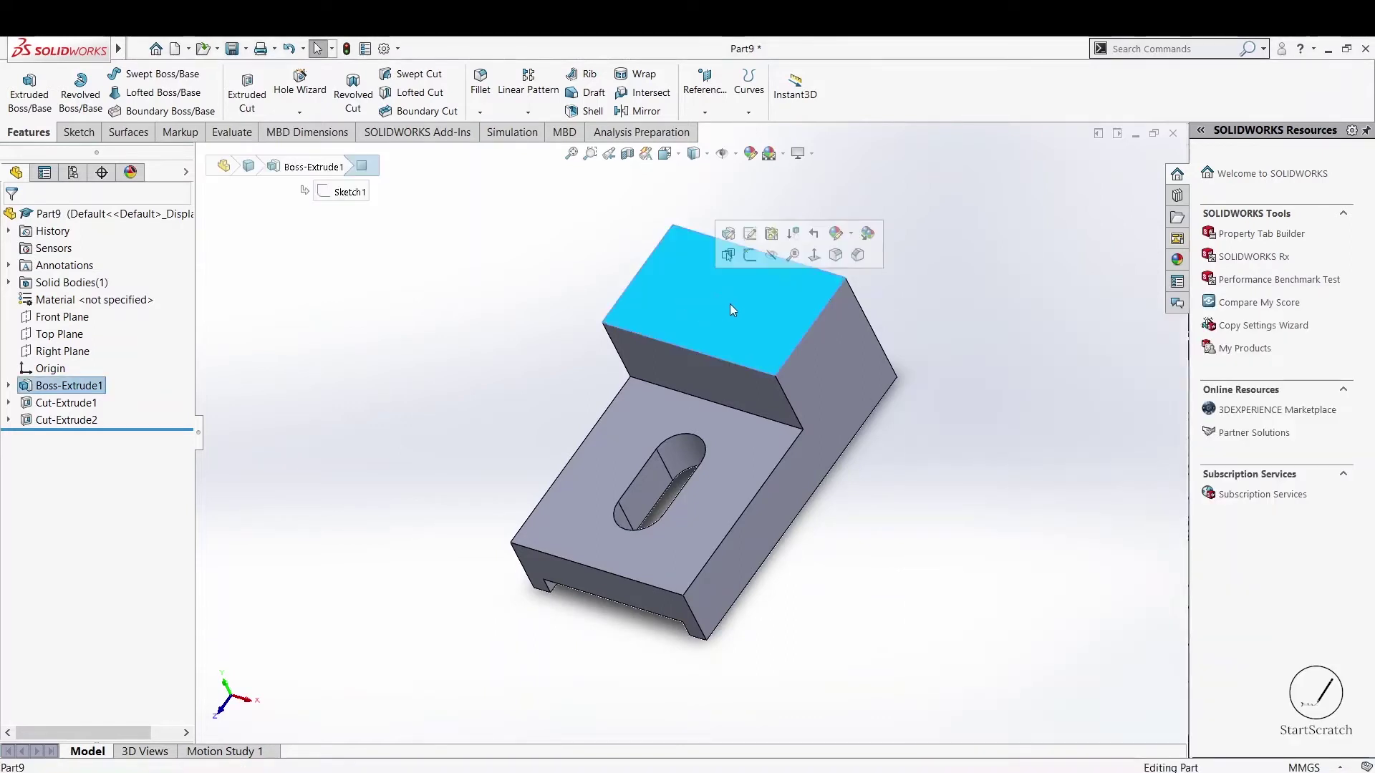
left_click(751, 255)
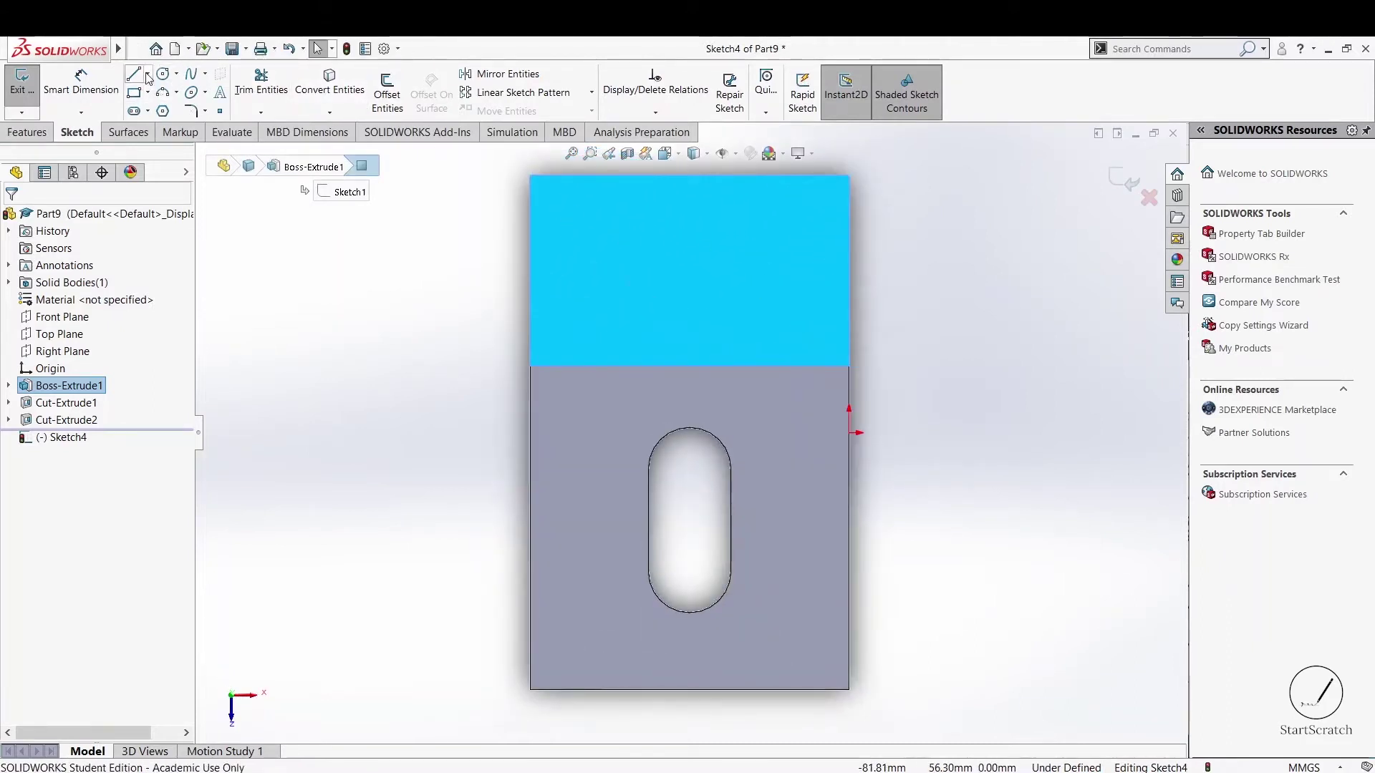
key("l")
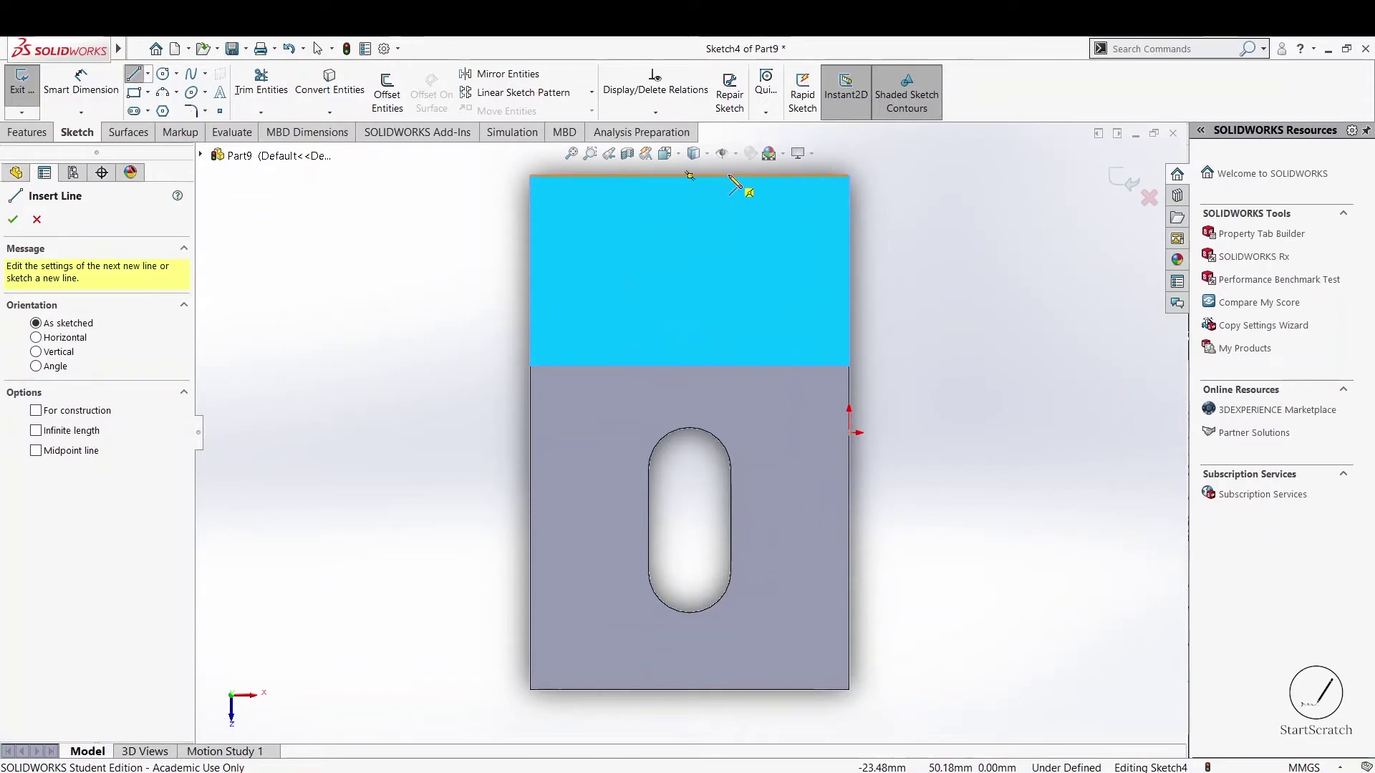
left_click_drag(729, 176, 653, 176)
left_click(613, 367)
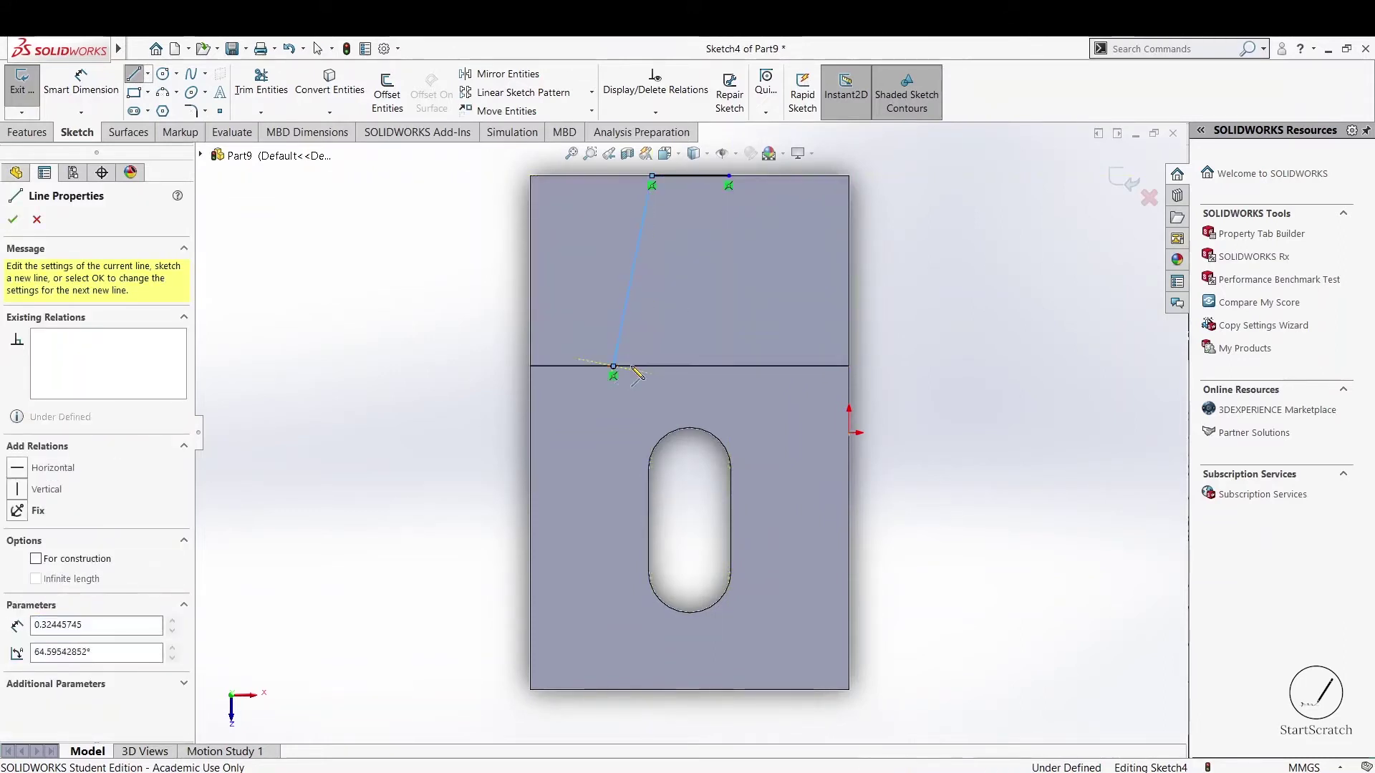
left_click(744, 368)
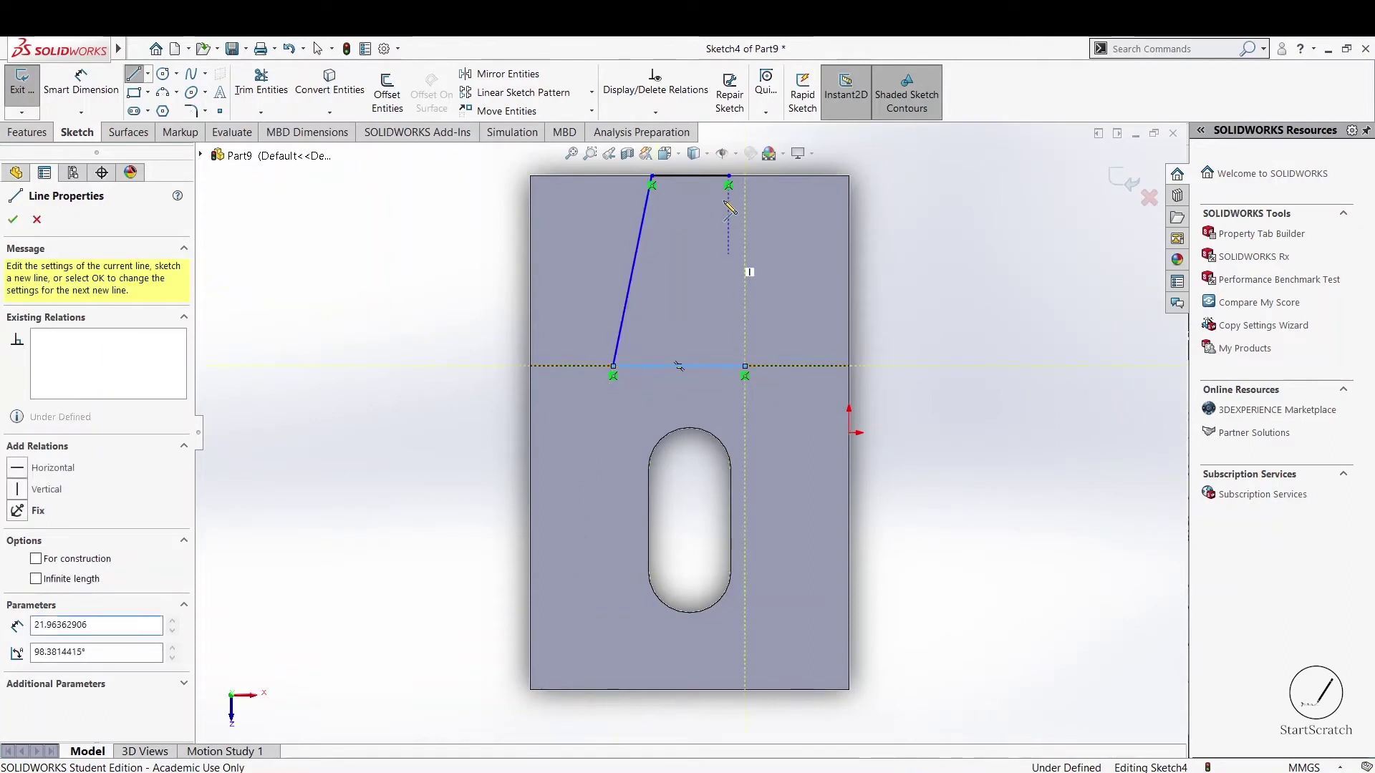
left_click(728, 177)
right_click(993, 335)
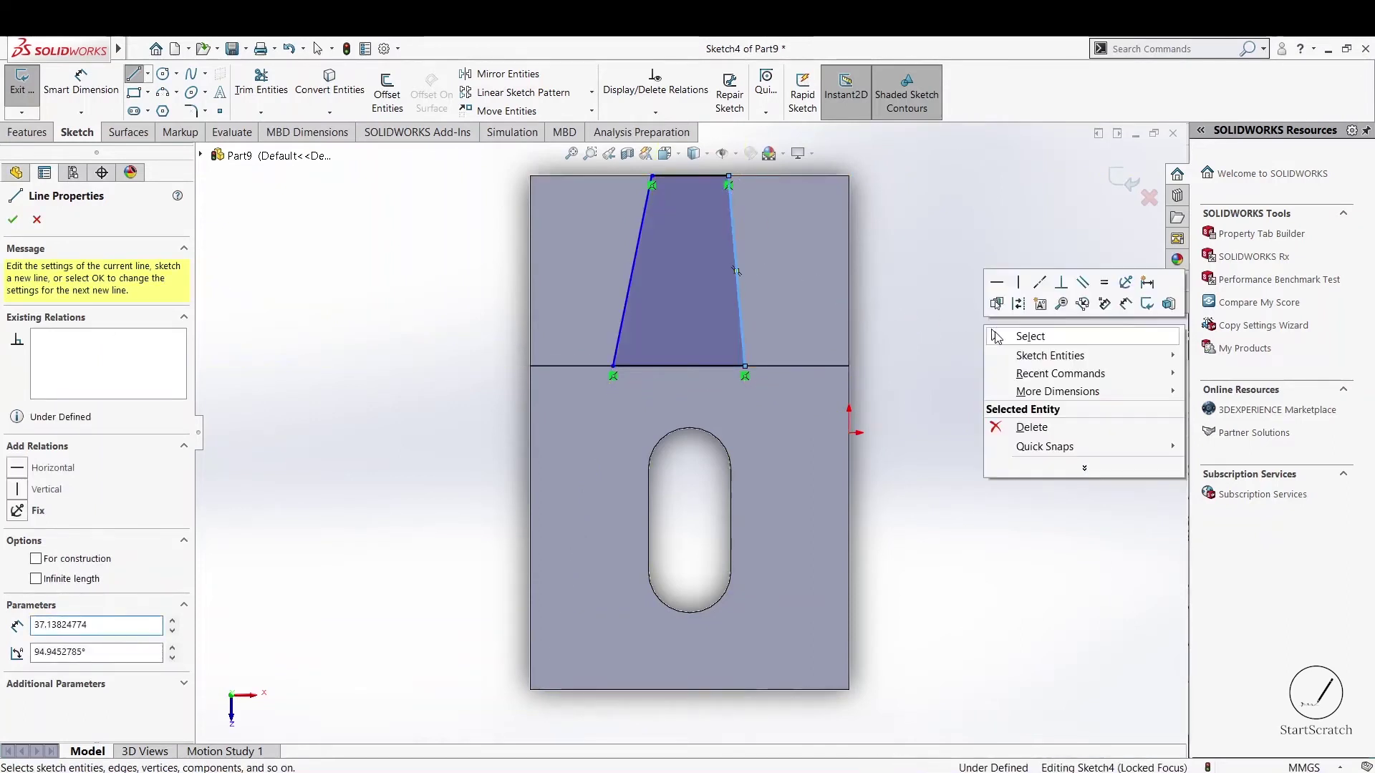
left_click(996, 336)
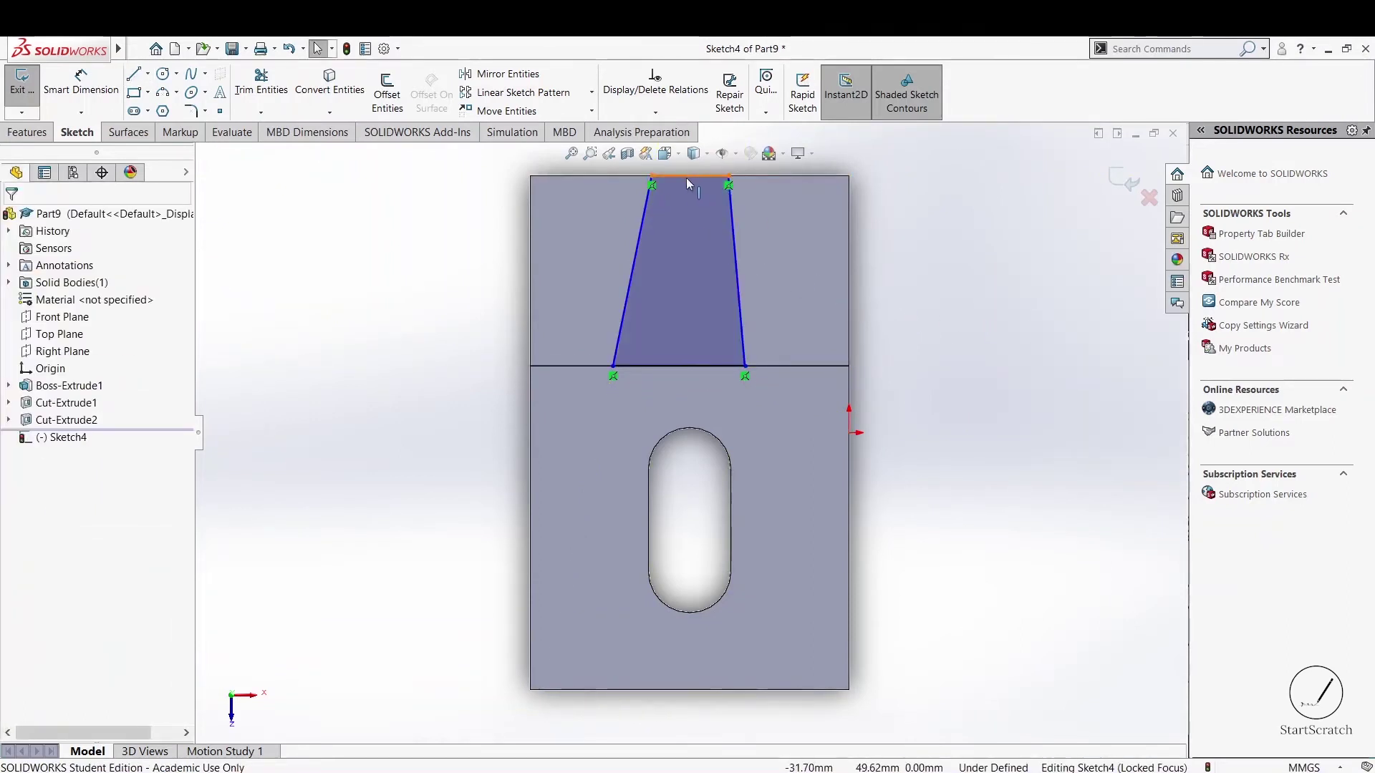
- Make the midpoints of the trapezoid's top and bottom edges vertical
left_click(695, 365)
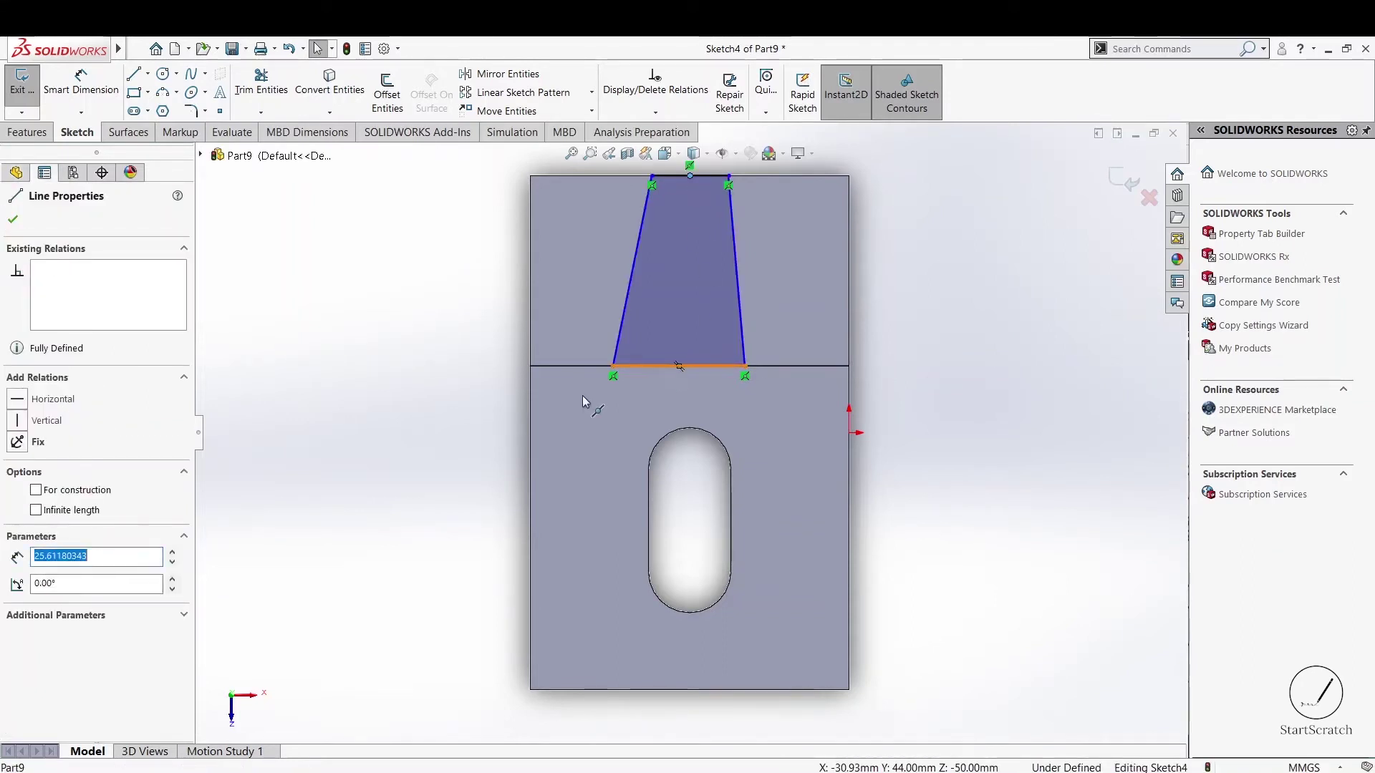
left_click(46, 493)
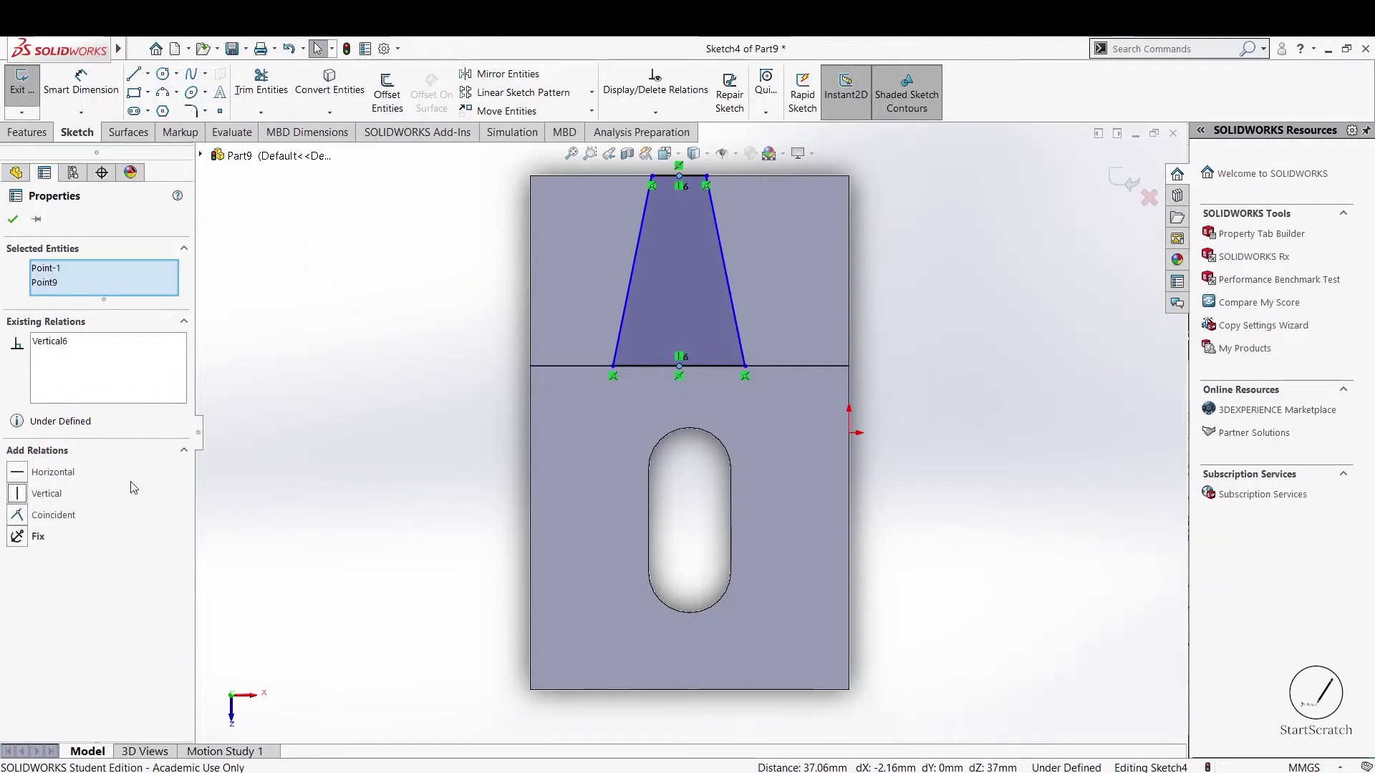
left_click(362, 408)
key("z")
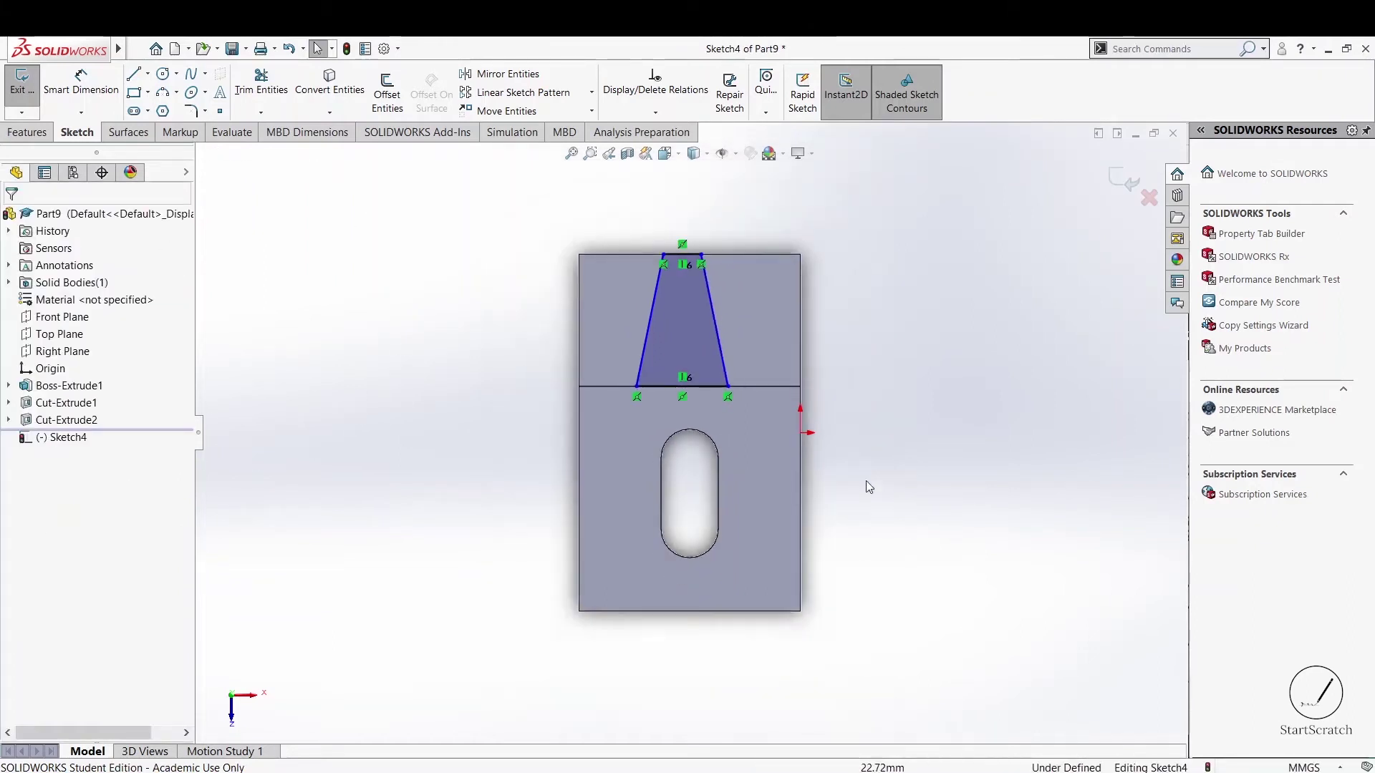
- Dimension the trapezoid's bottom width to 37 and top width to 25
left_click(964, 759)
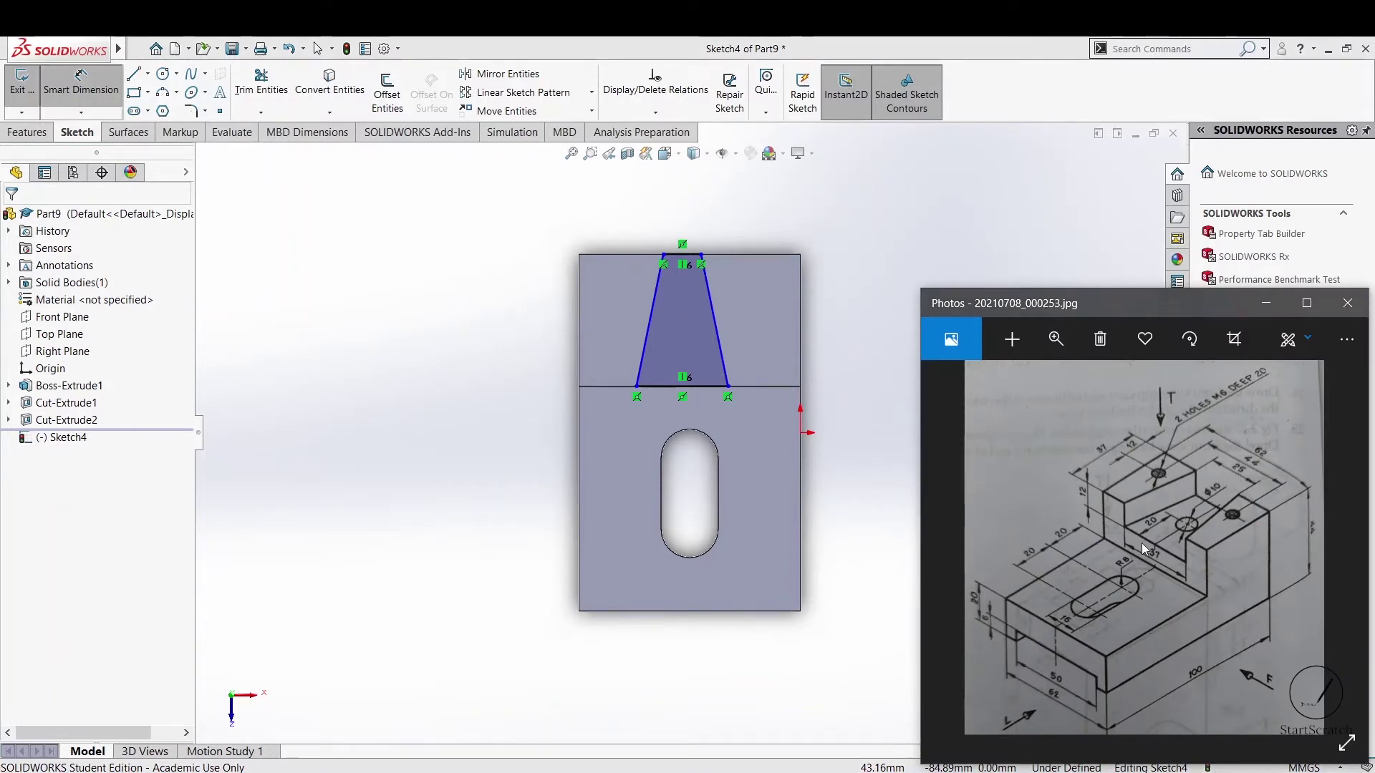
left_click(720, 387)
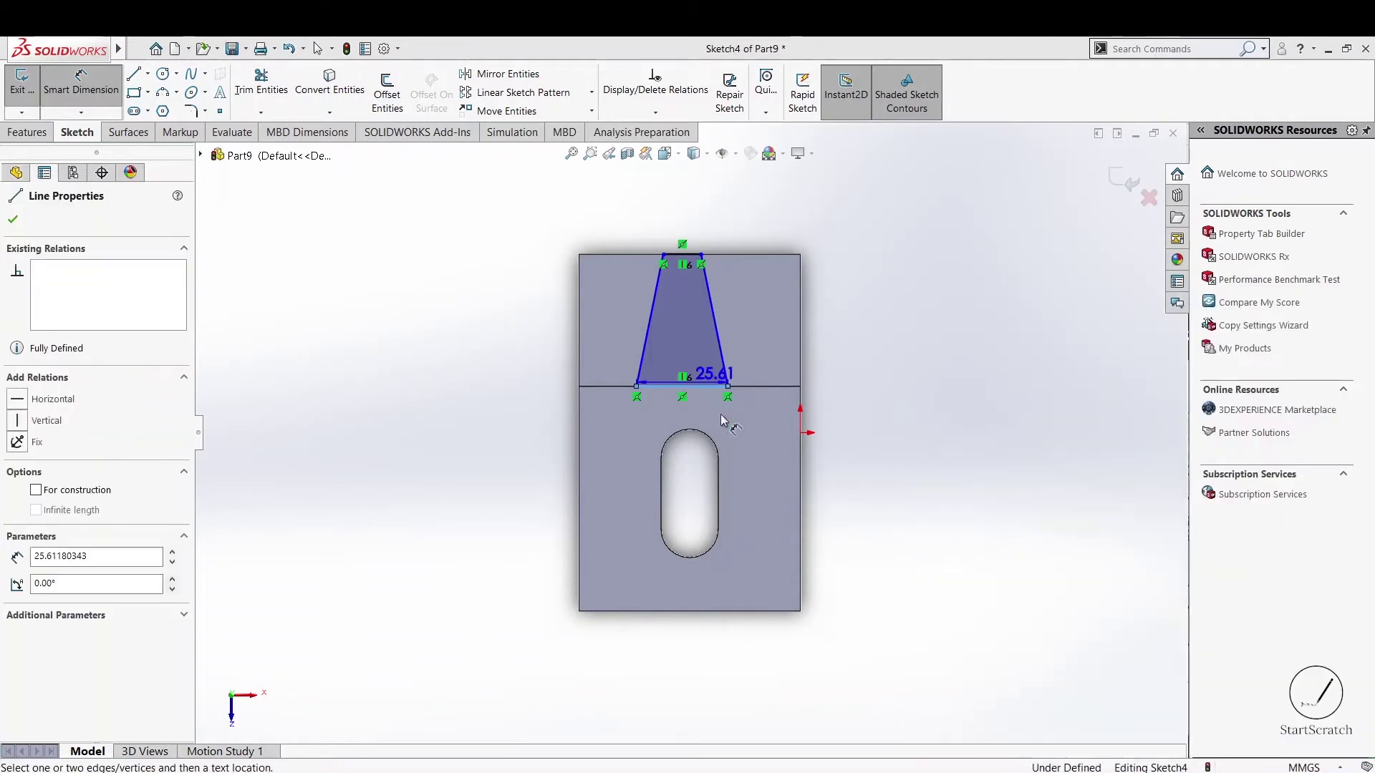
left_click(726, 421)
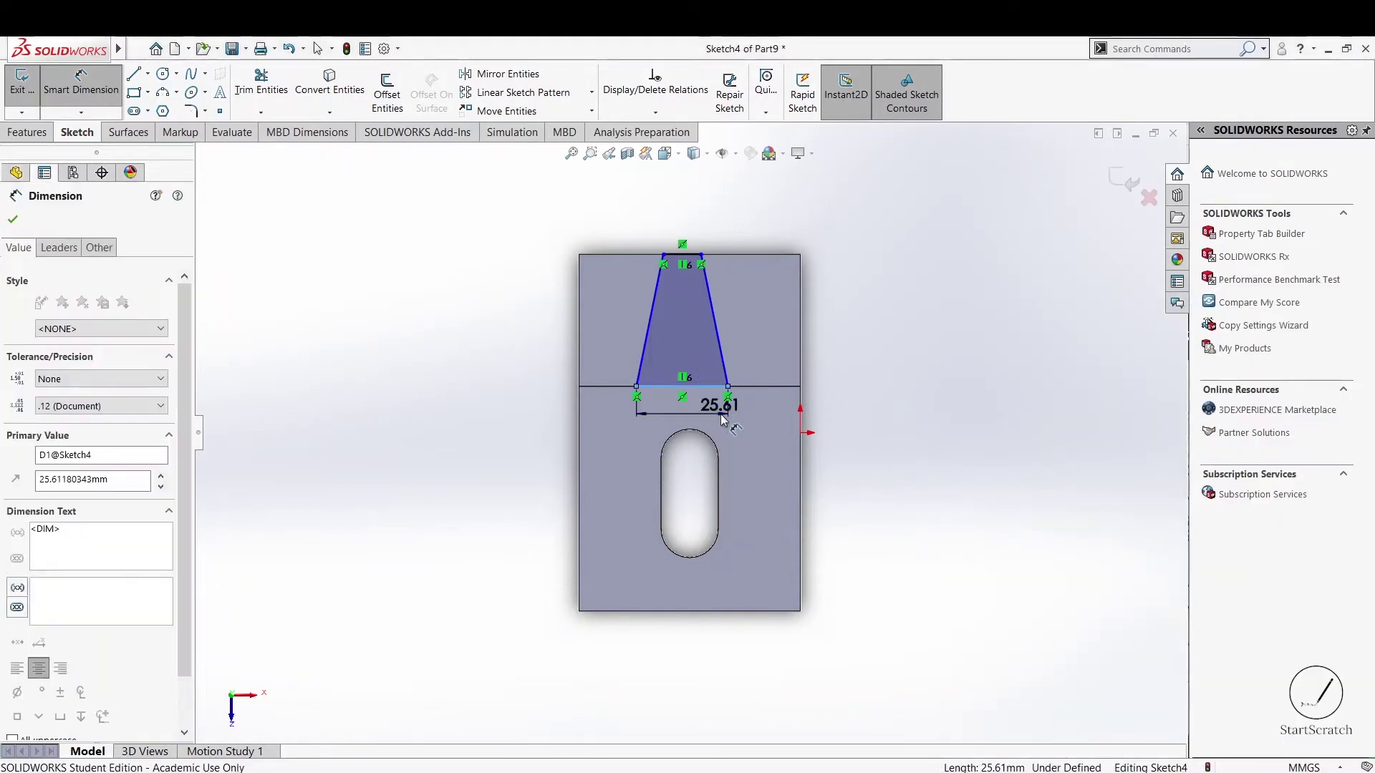
type("325")
key("Return")
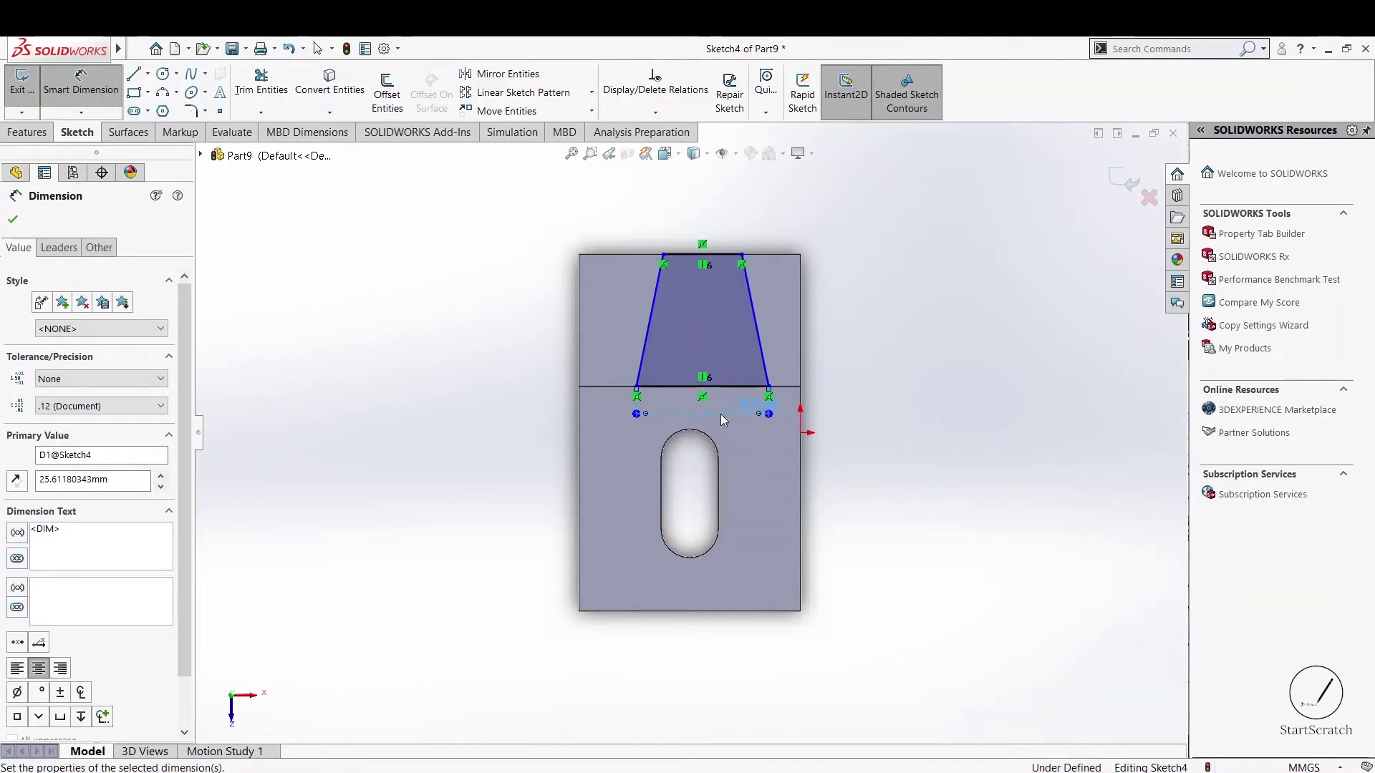
left_click(700, 255)
left_click(696, 211)
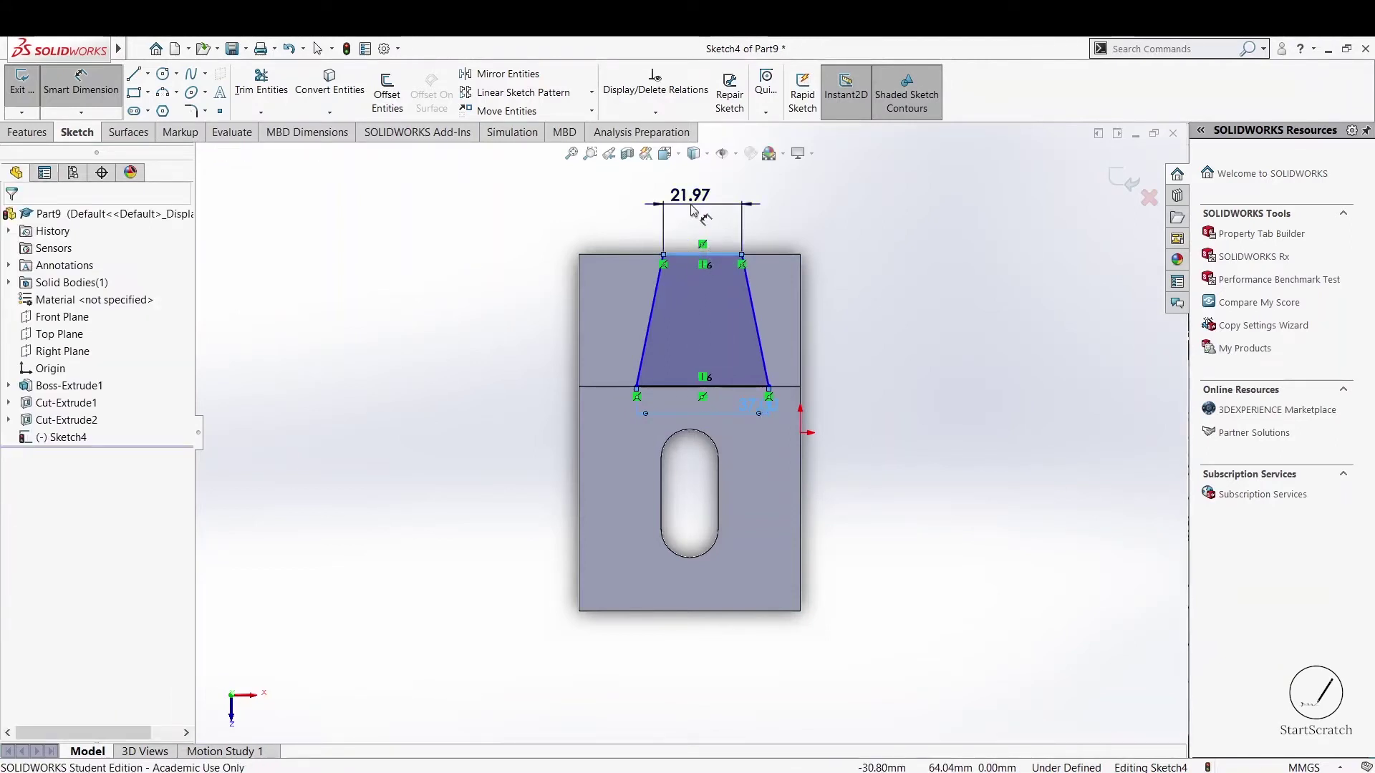
type("25")
key("Return")
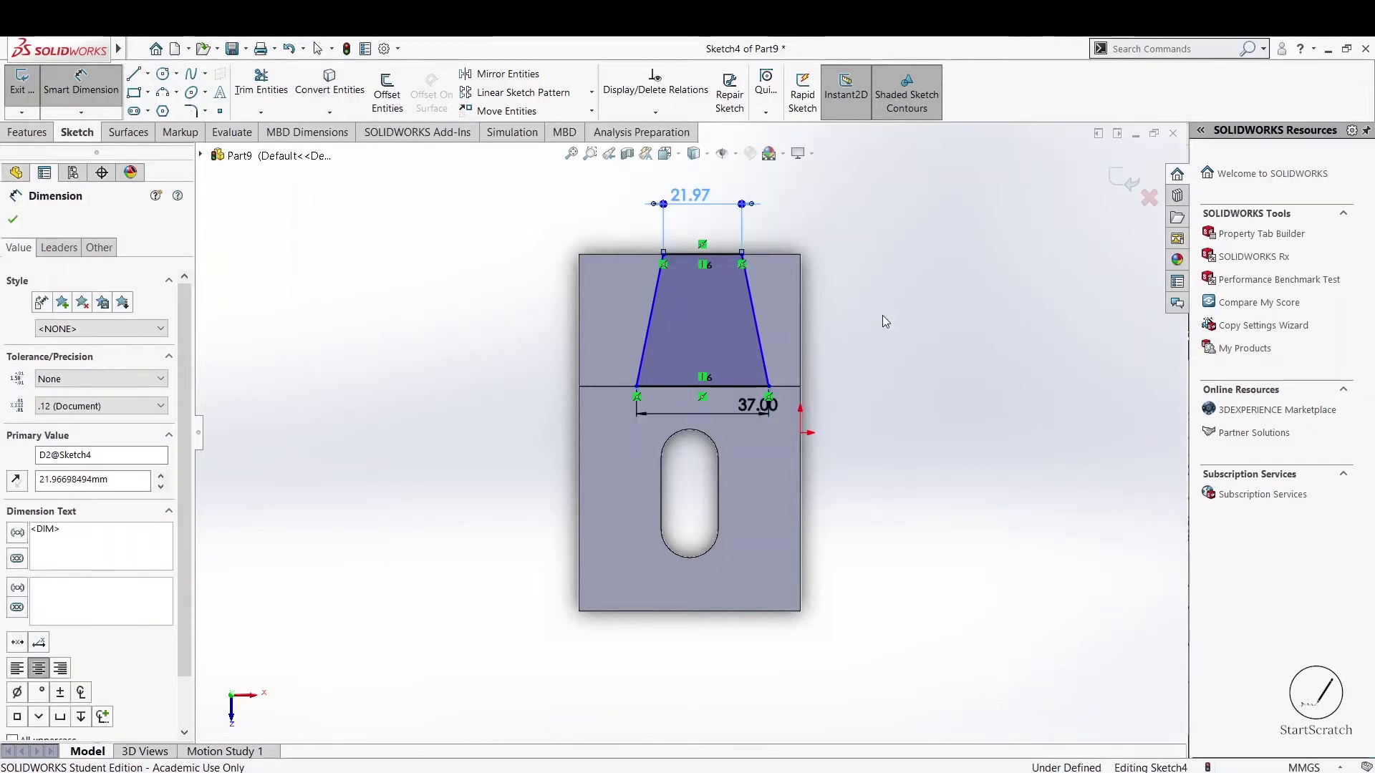
left_click(550, 404)
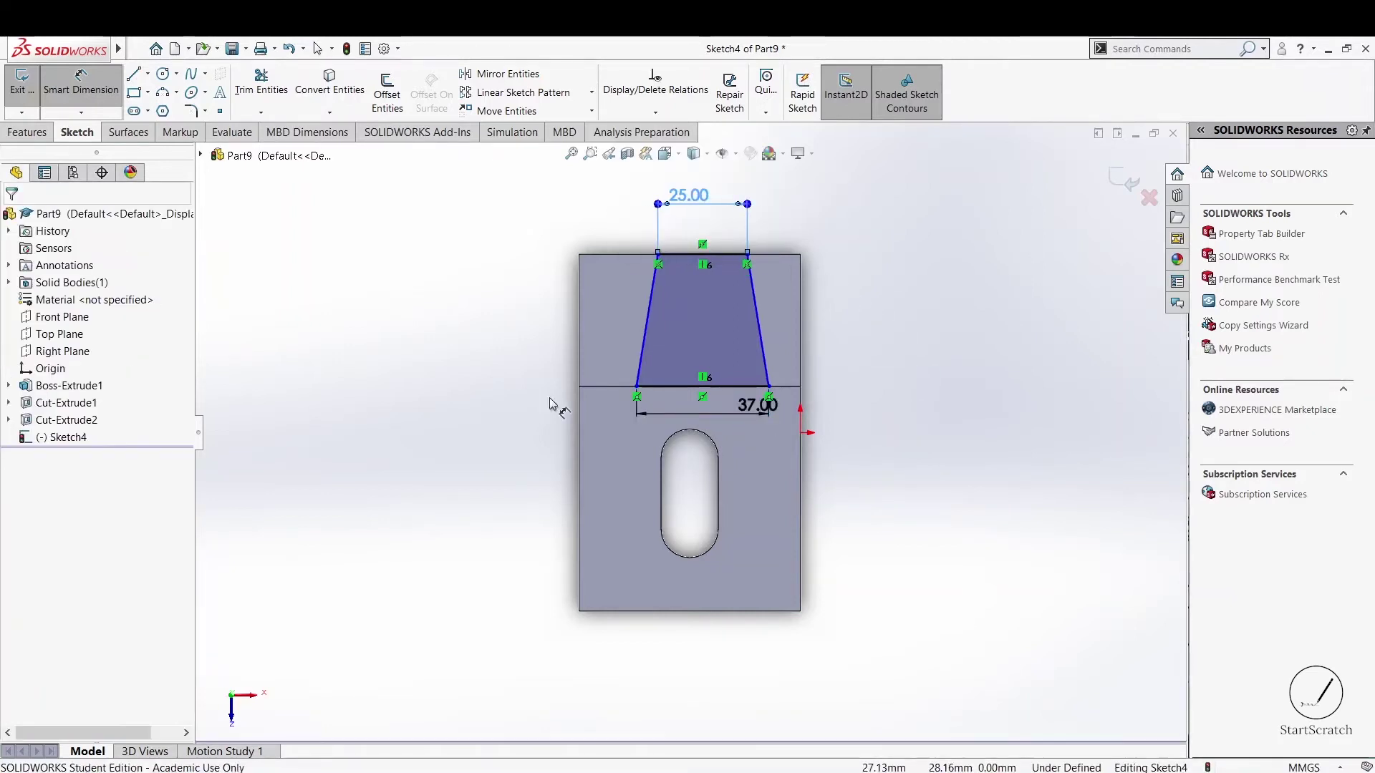
- Set the trapezoid corner 12.5 mm from the part's left edge
key("alt+Tab")
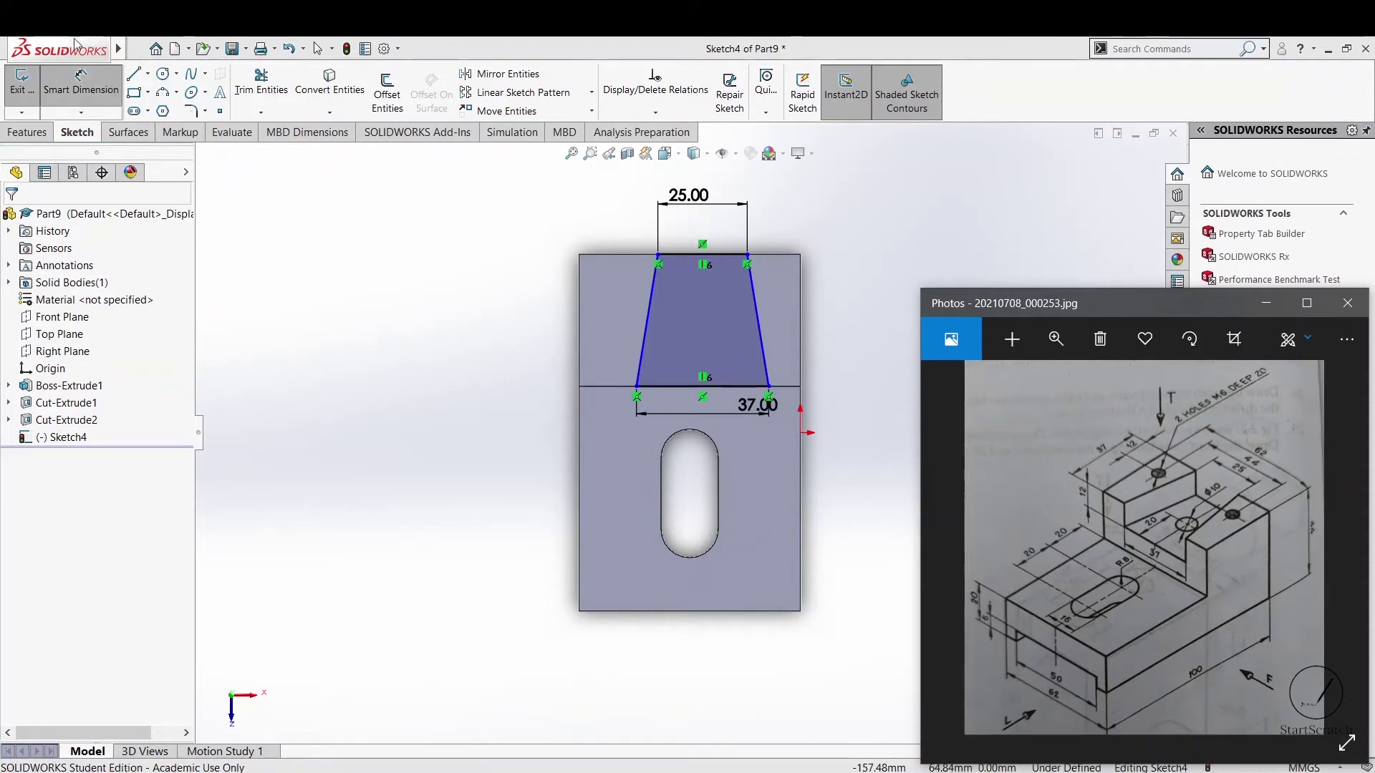
left_click(580, 357)
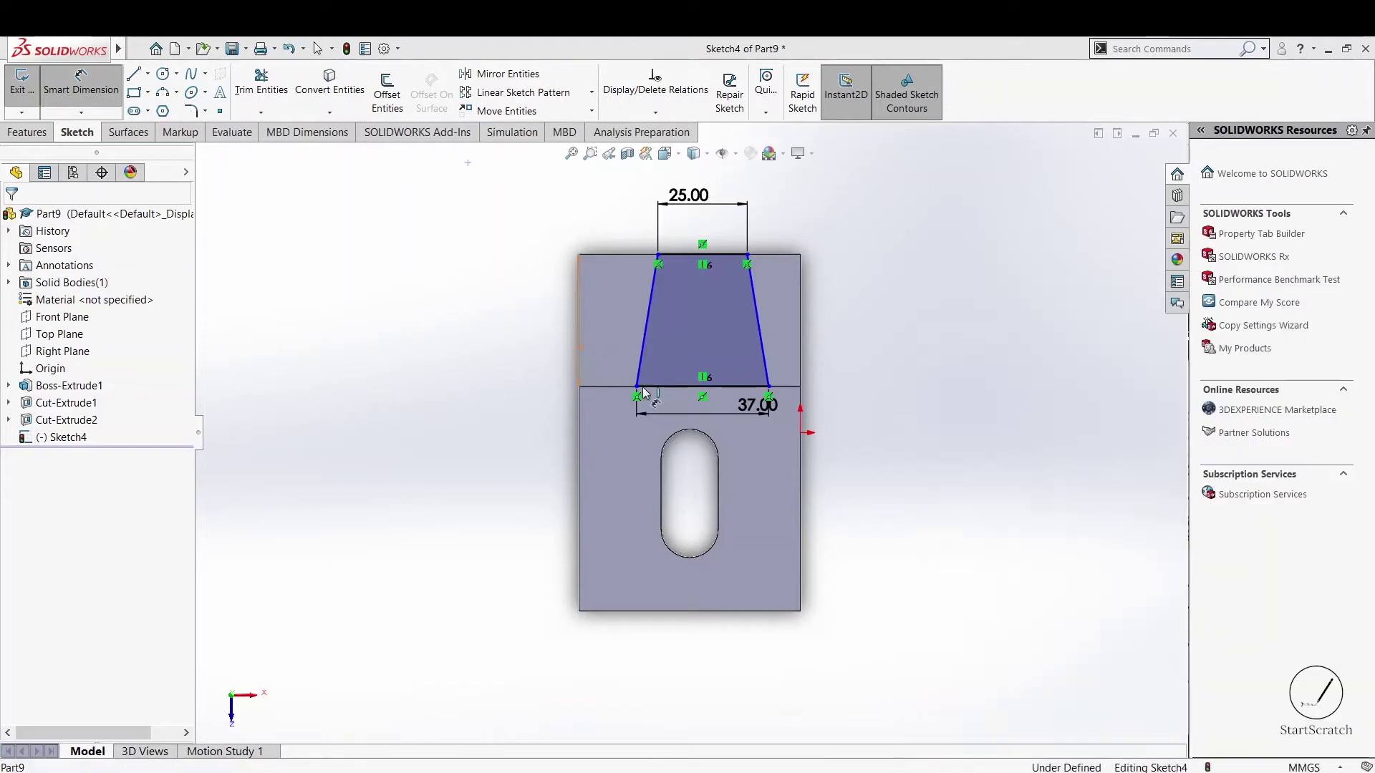
left_click(662, 460)
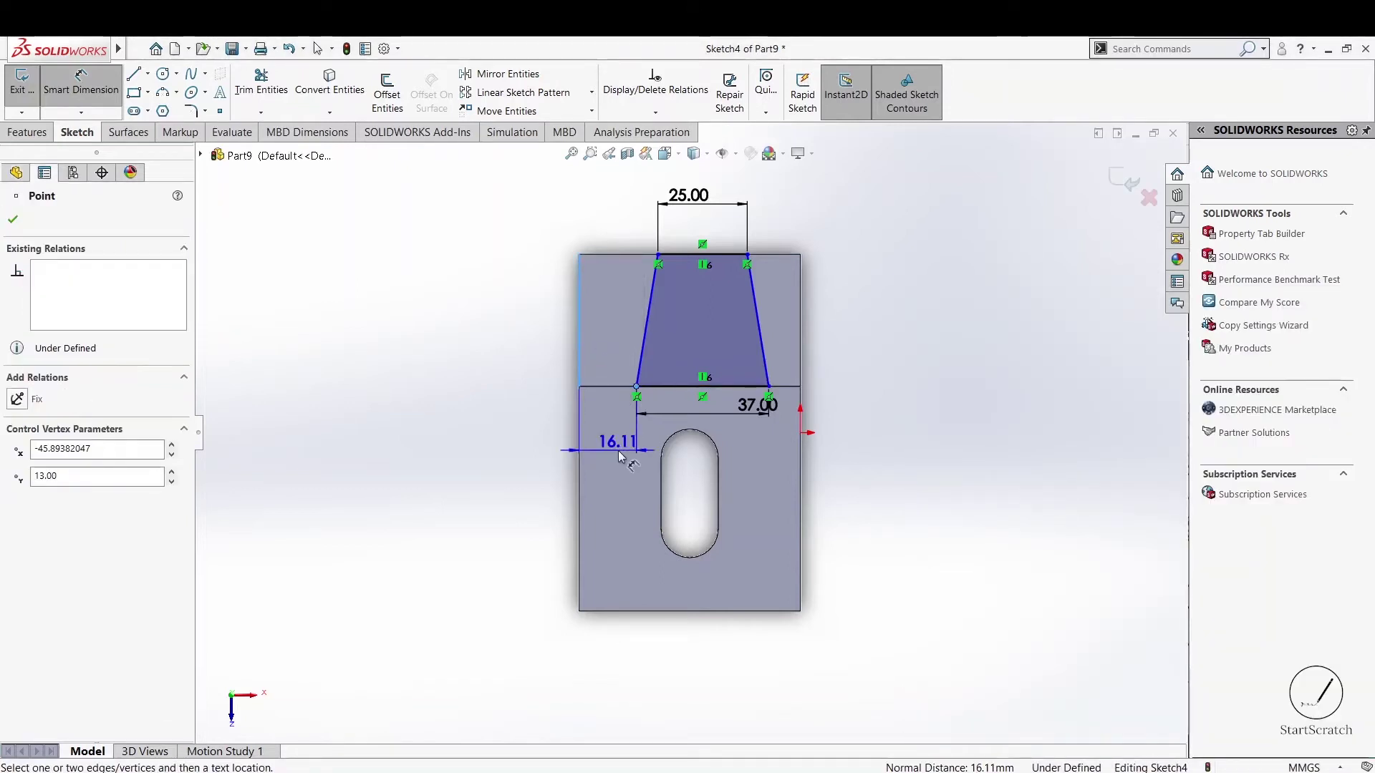
left_click(615, 459)
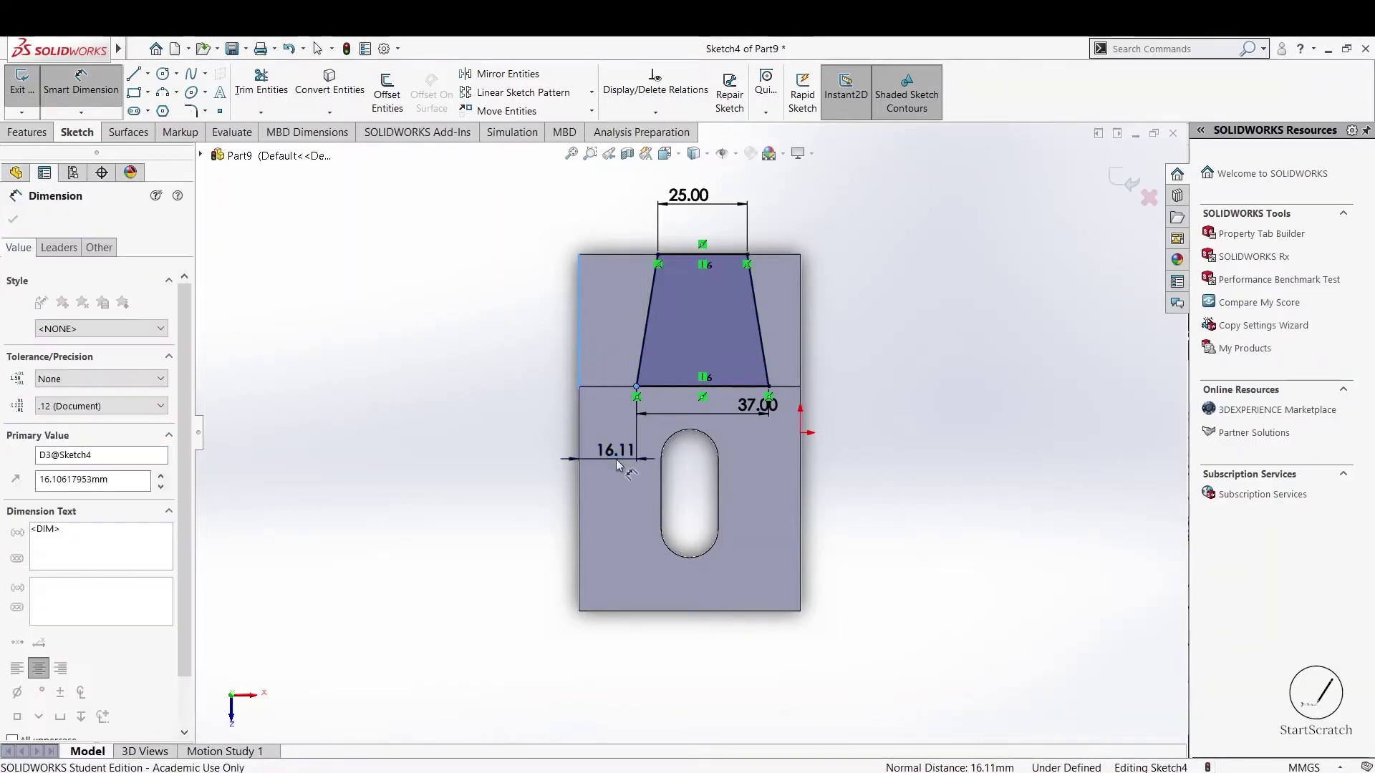
type("12.5")
key("Return")
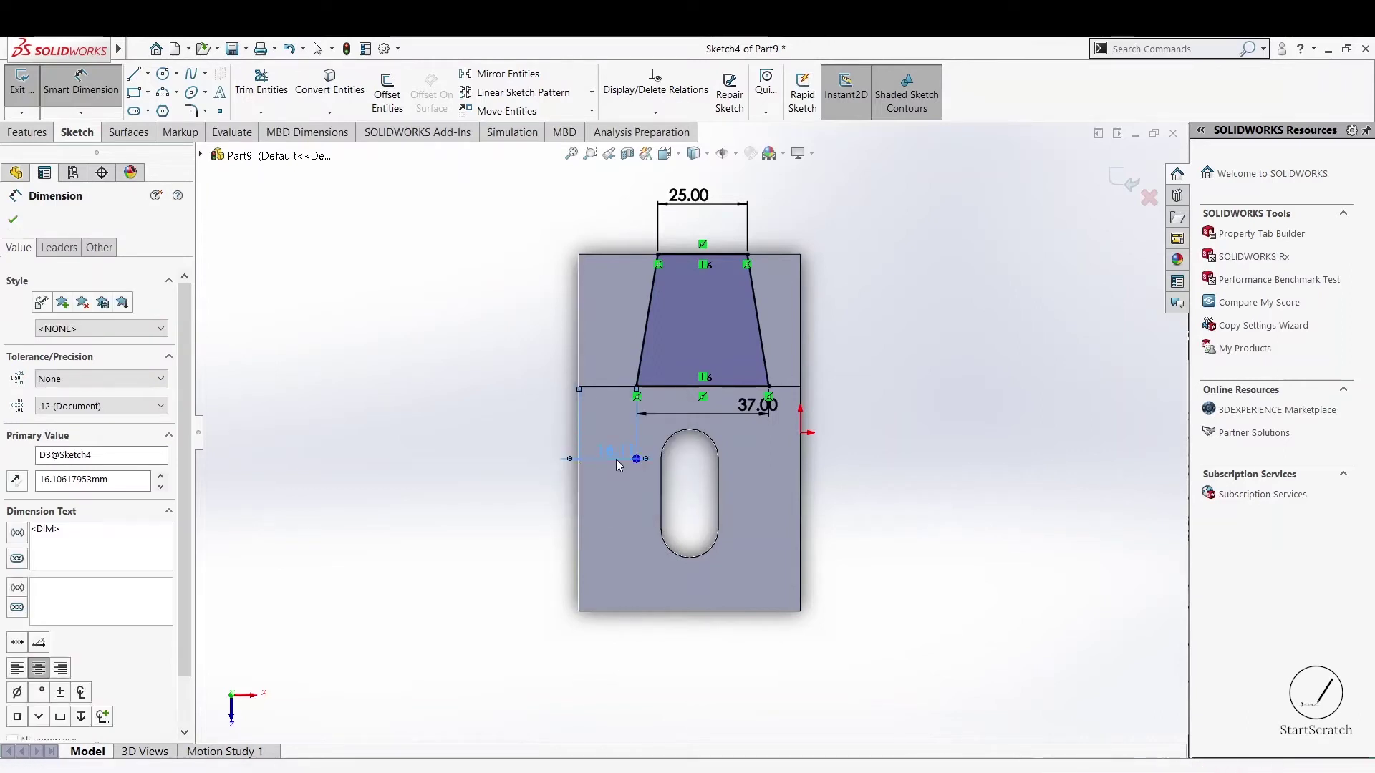
left_click(883, 467)
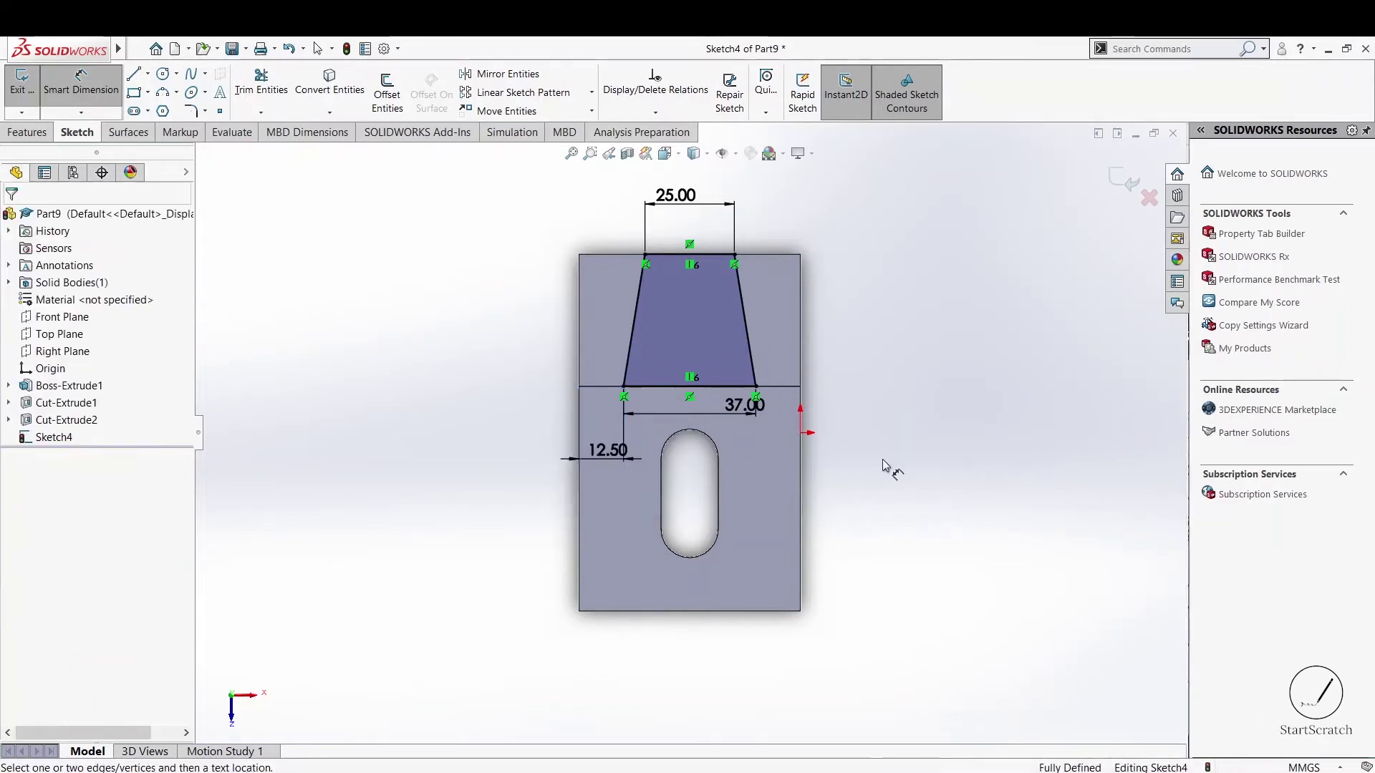
- Extrude-cut the trapezoid sketch 12 mm deep (Blind) into the upper step as Cut-Extrude3
left_click(46, 136)
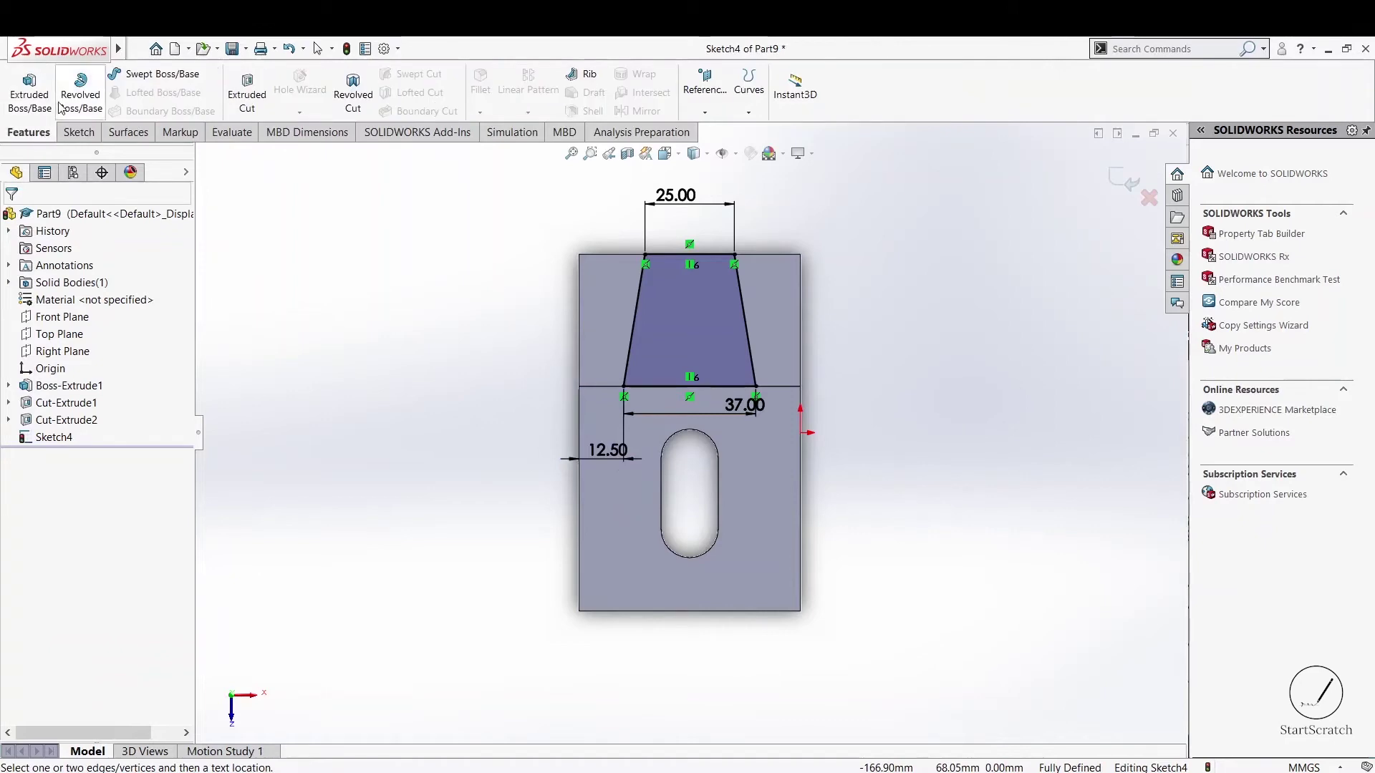
left_click(254, 97)
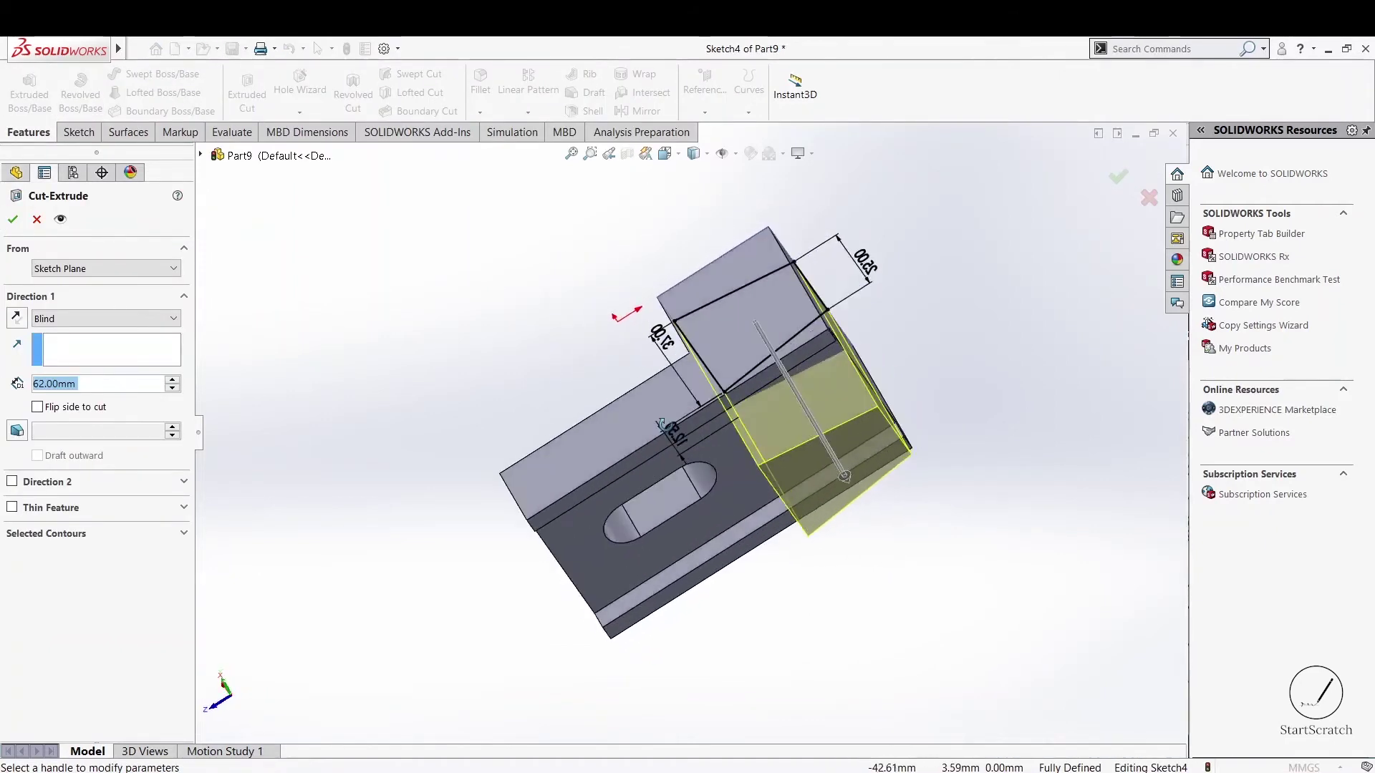
key("alt+Tab")
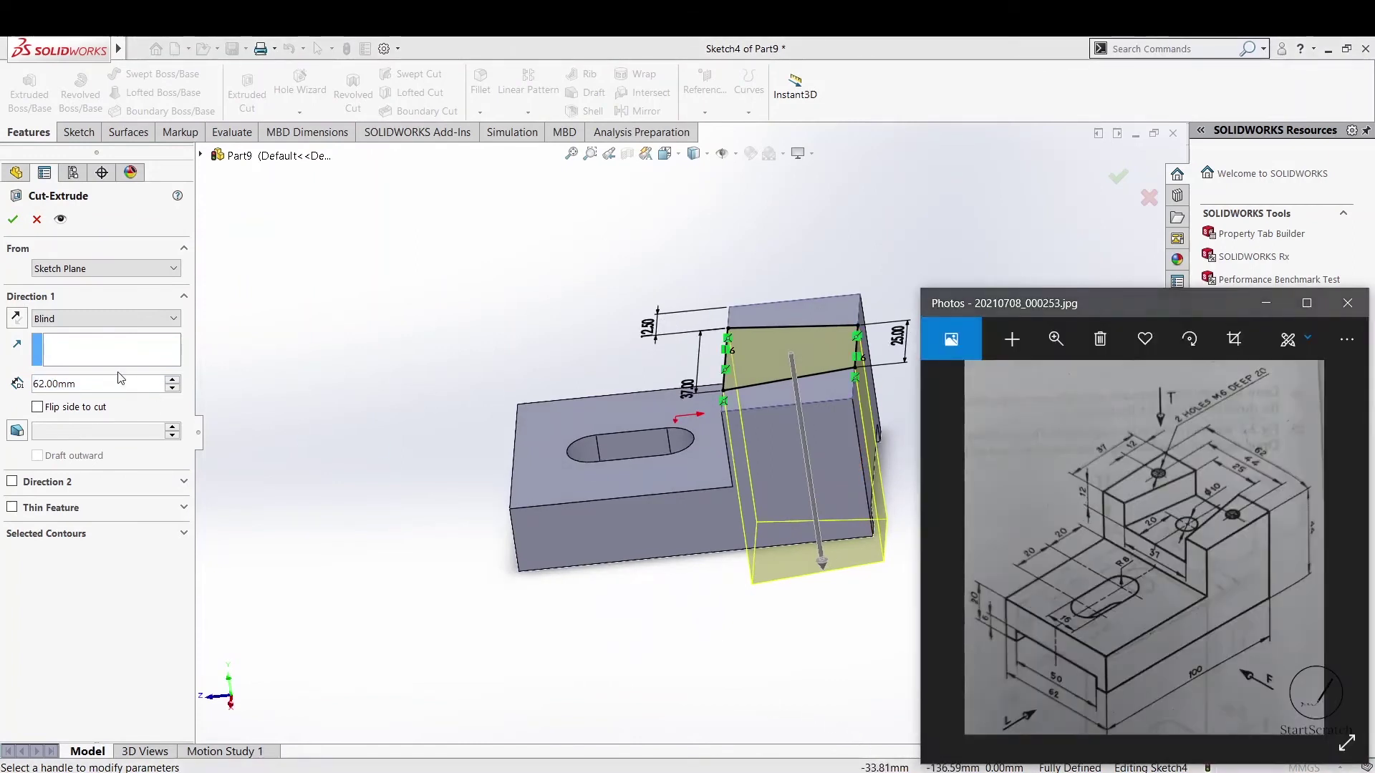
key("alt+Tab")
left_click_drag(115, 386, 2, 383)
type("12")
key("Return")
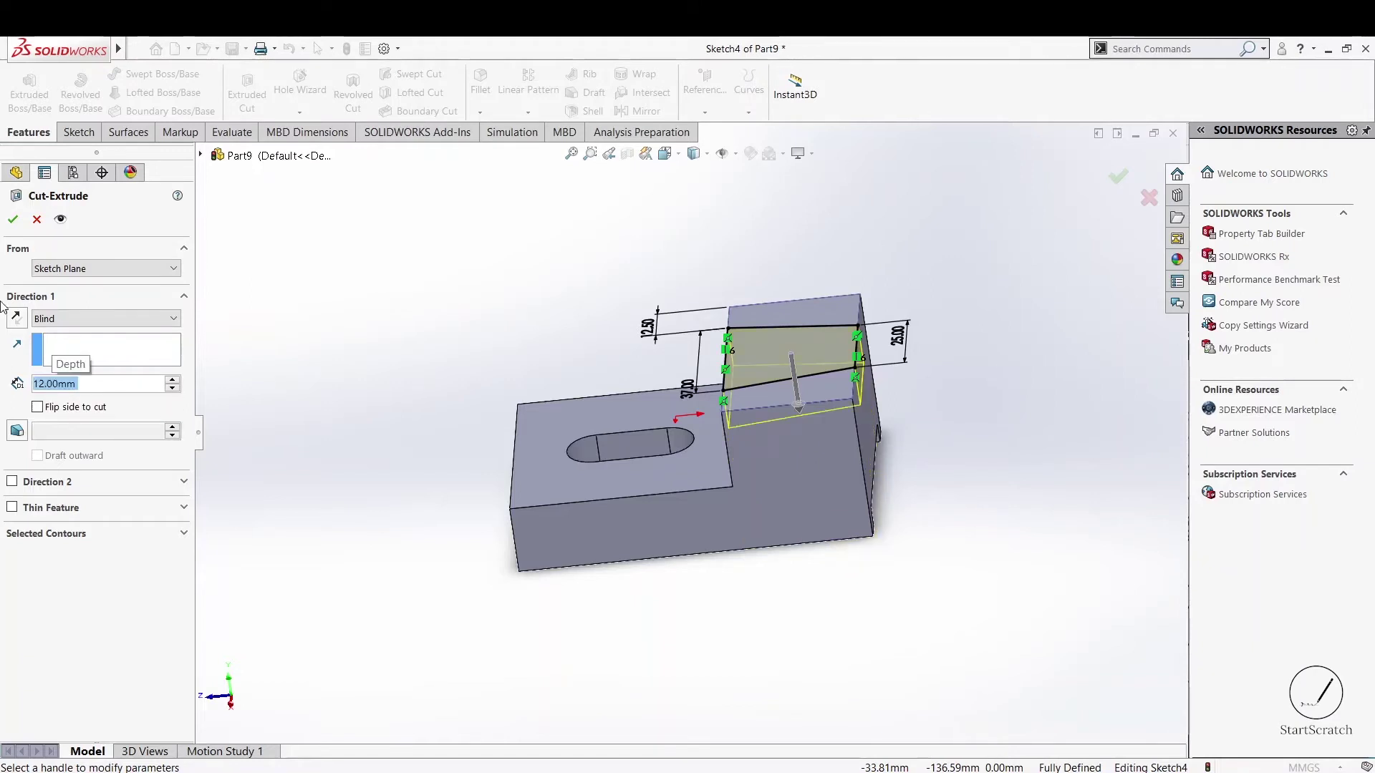
left_click(13, 219)
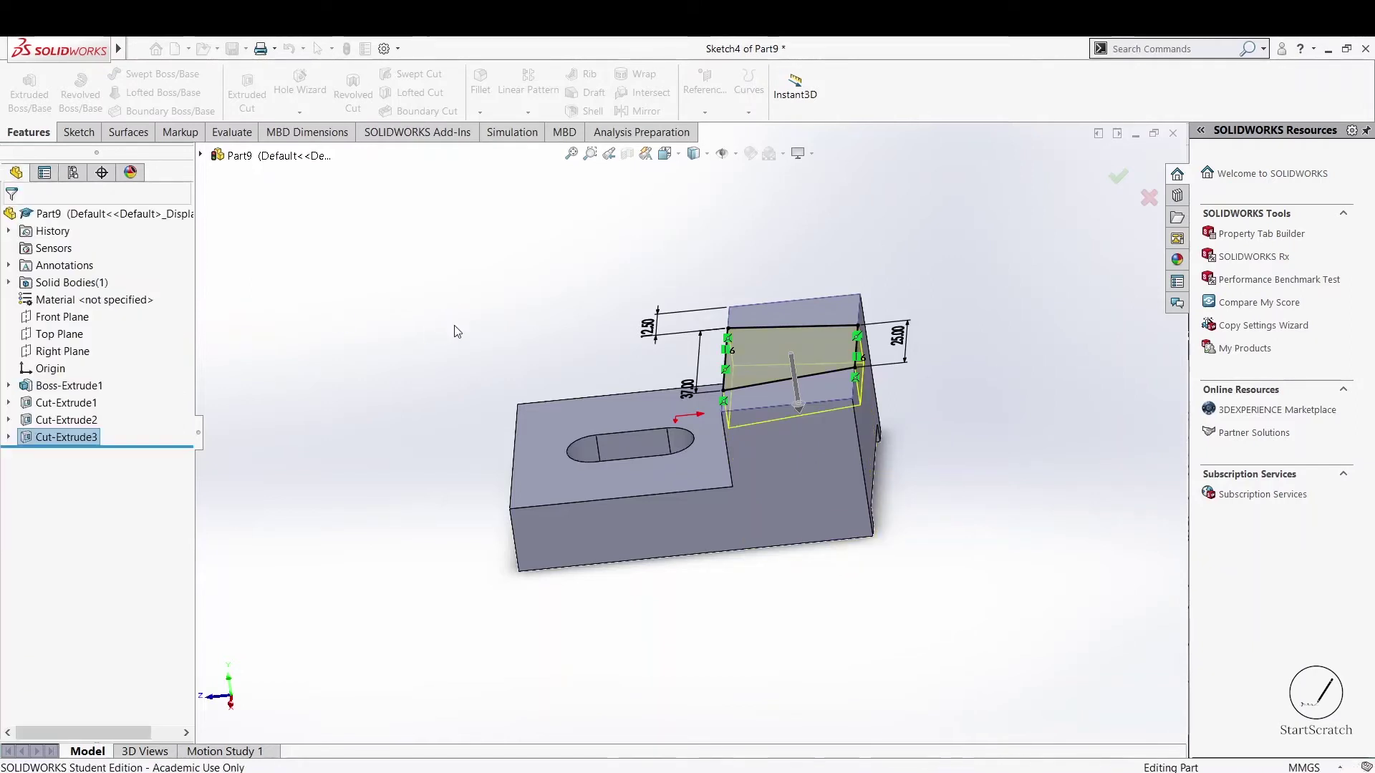
mouse_move(469, 310)
middle_mouse_down()
mouse_move(609, 276)
mouse_move(633, 359)
mouse_move(652, 374)
middle_mouse_up()
- Start Sketch5 on the trapezoid channel floor, draw a circle, and begin dimensioning its diameter
left_click(676, 309)
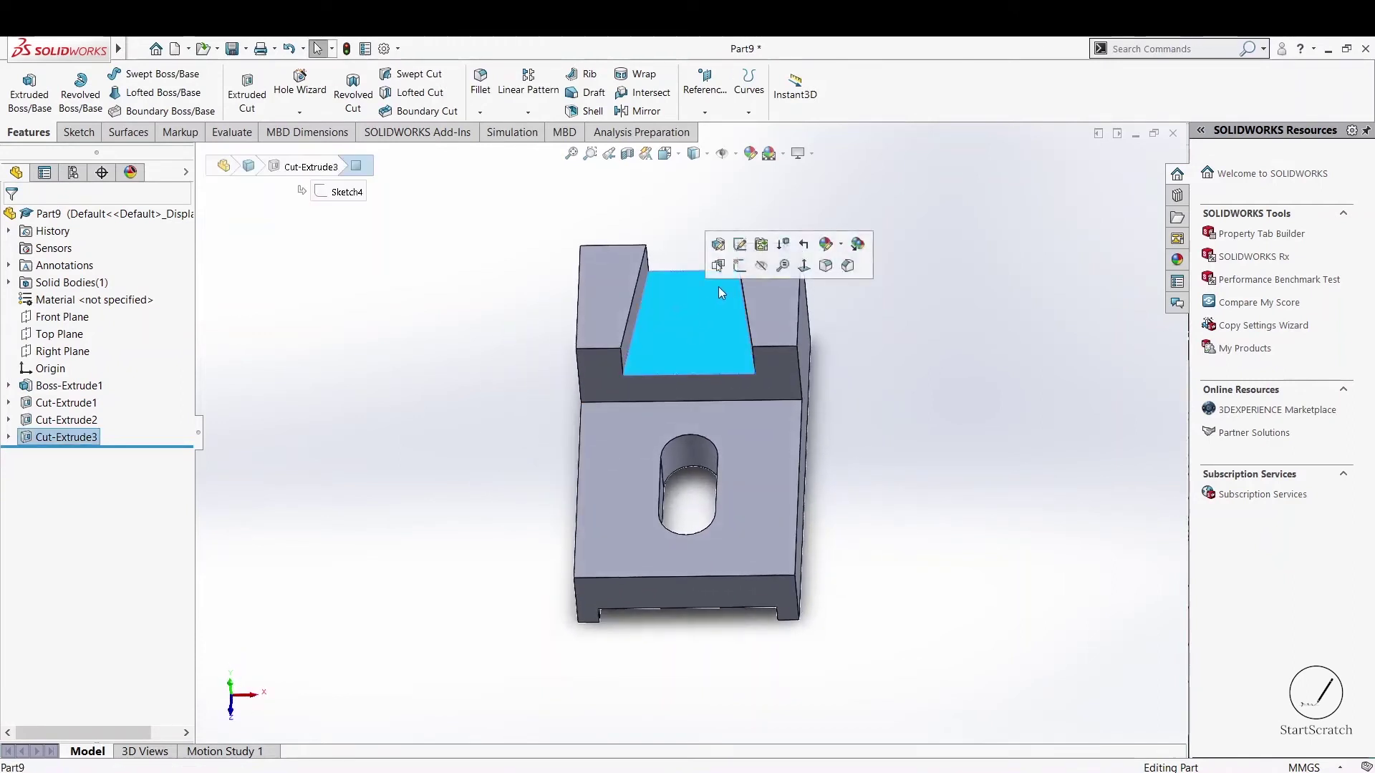
left_click(739, 266)
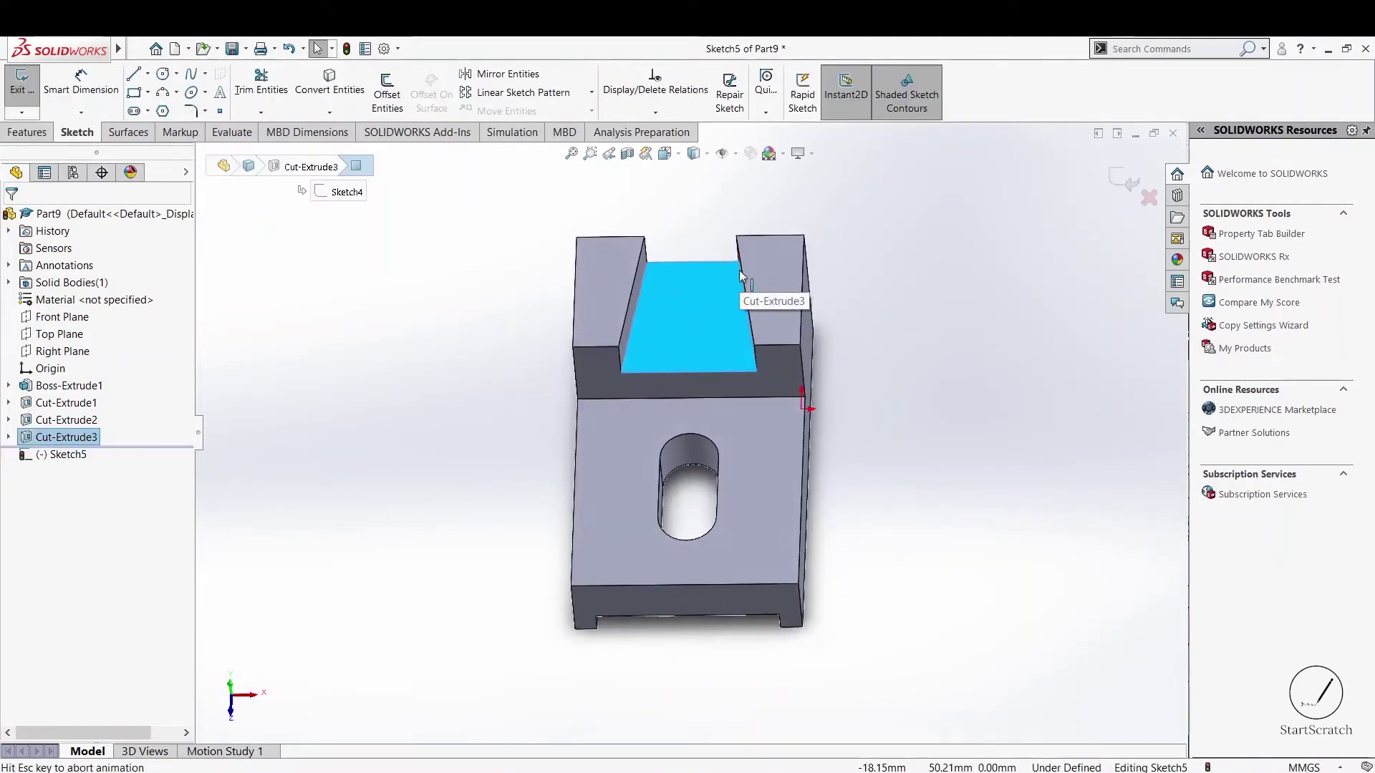
left_click(164, 74)
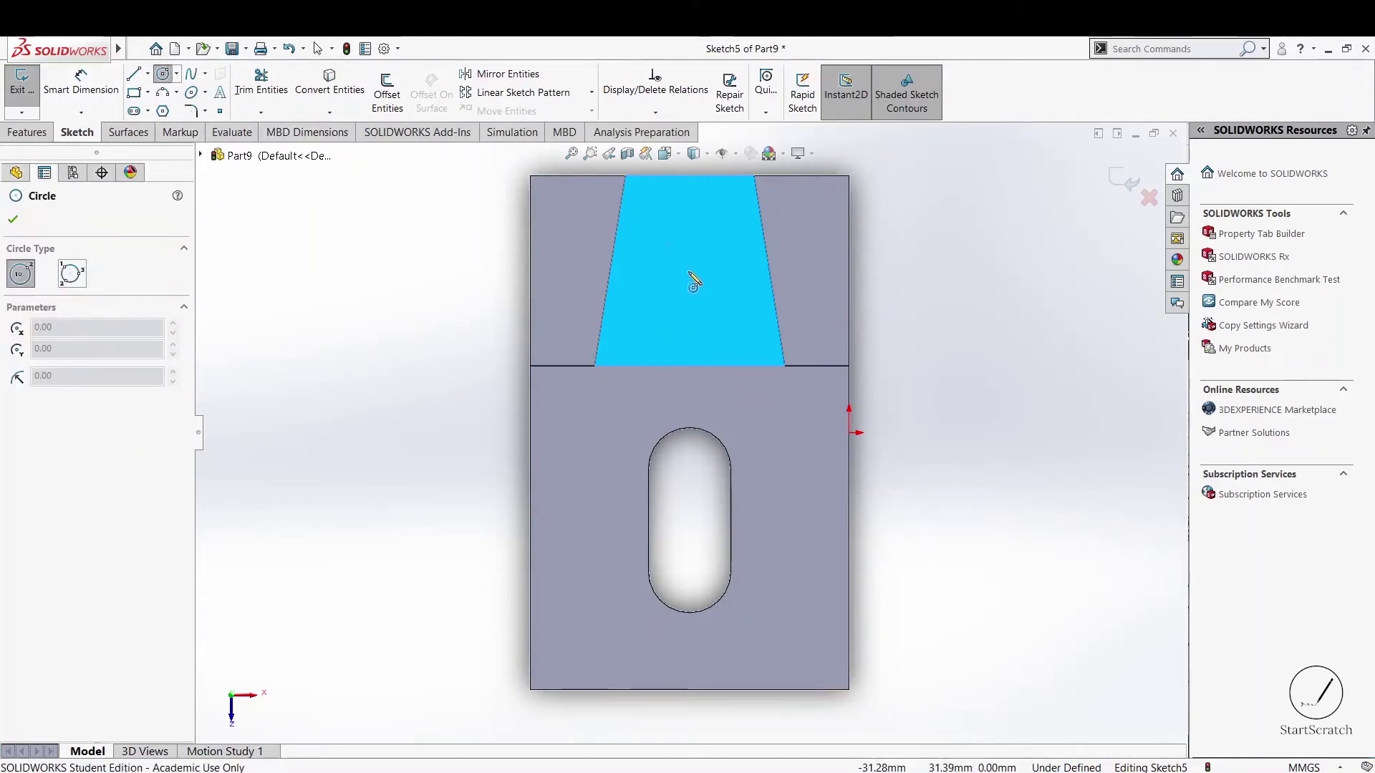
left_click(689, 271)
left_click(736, 298)
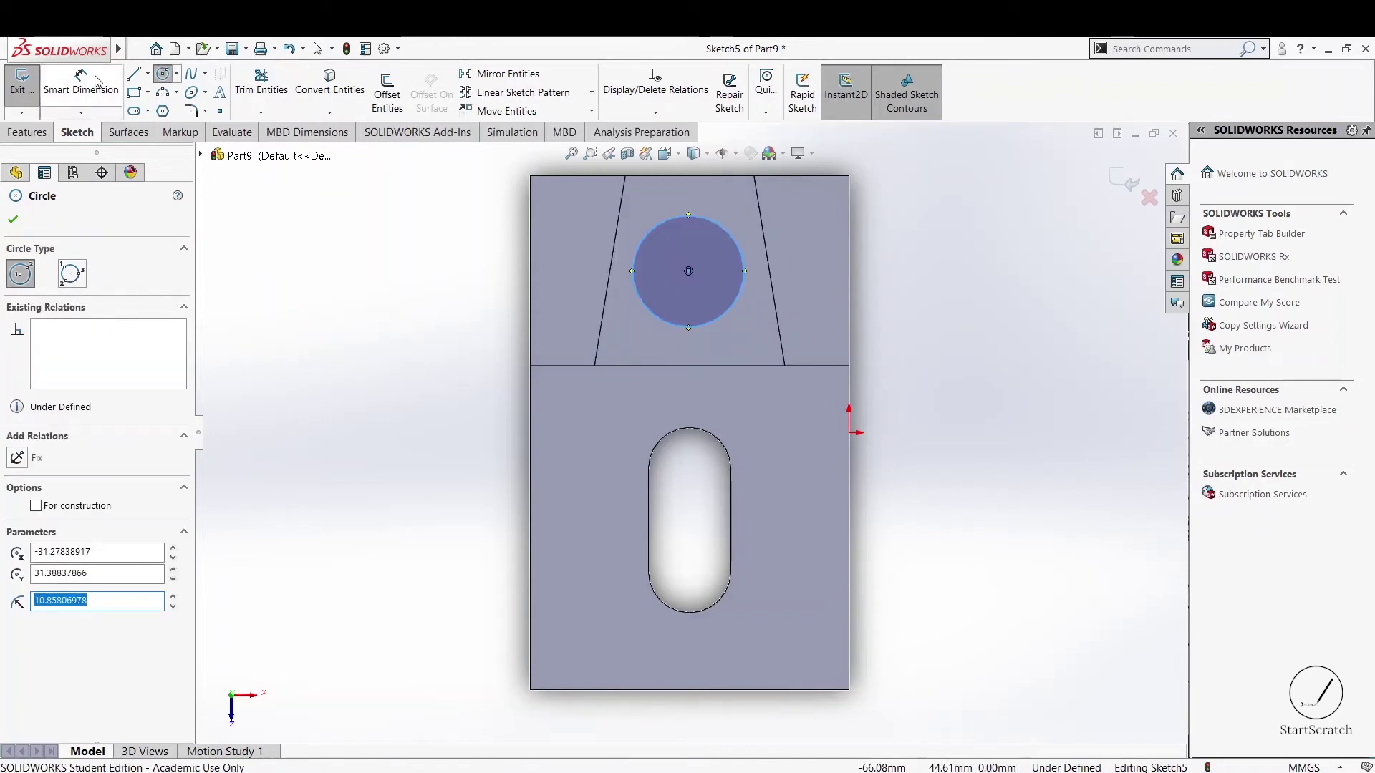
left_click(96, 81)
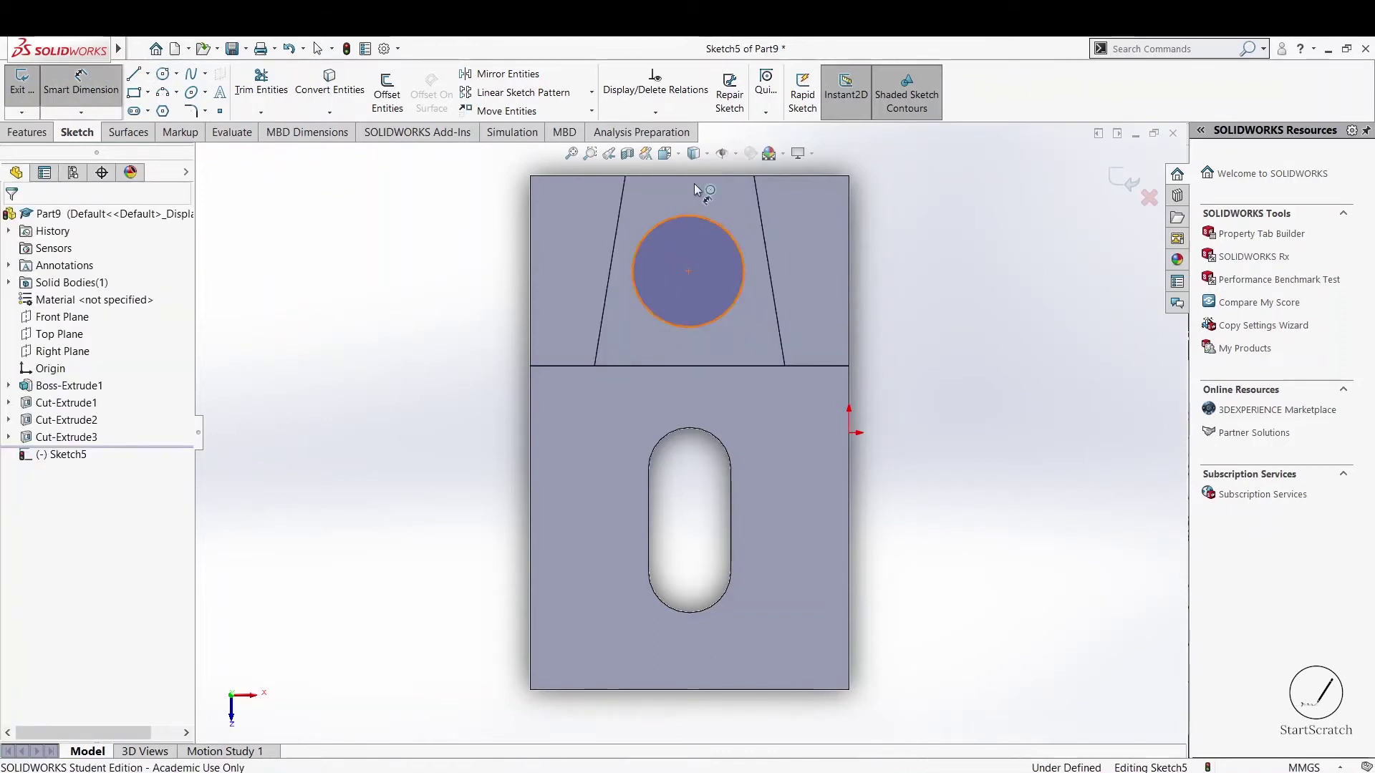
left_click(694, 185)
scroll(693, 436, "up", 3)
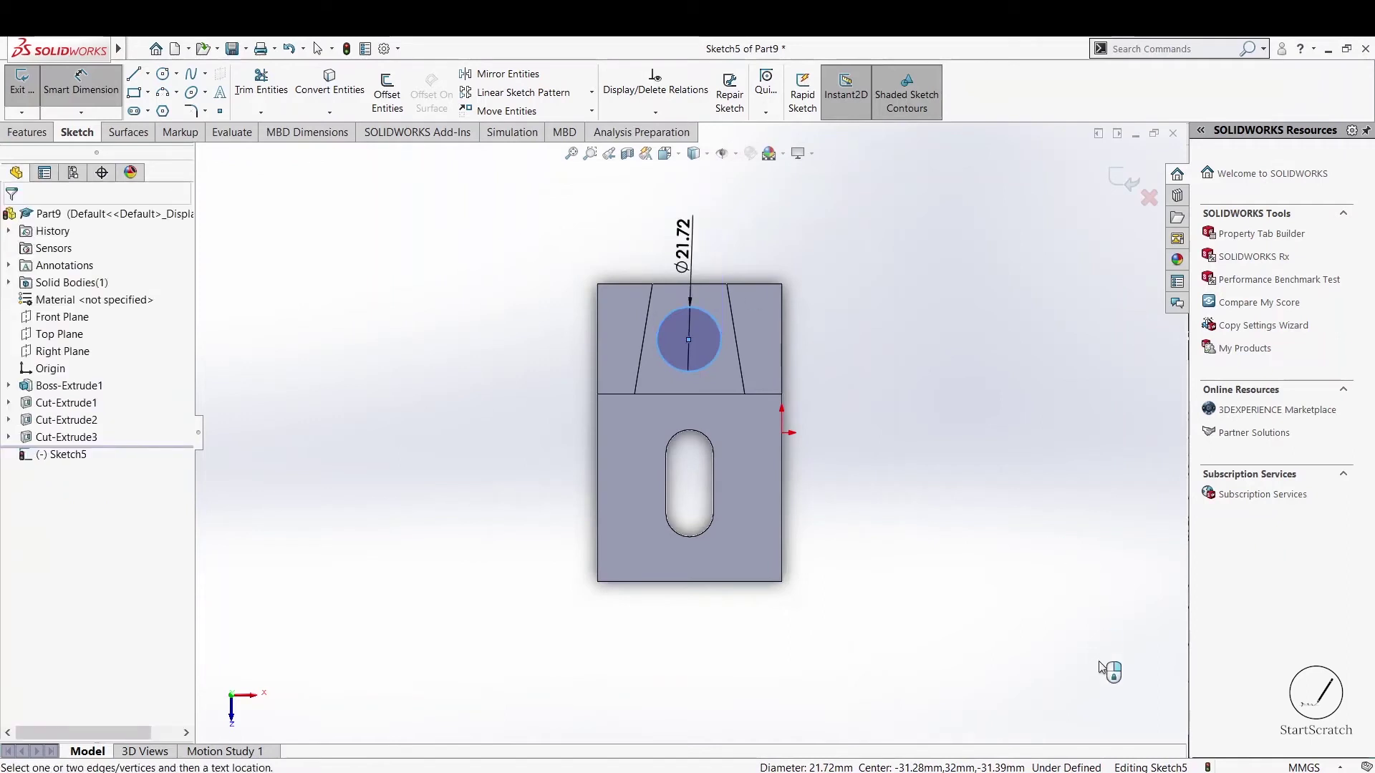
- Set the circle's diameter to 10 mm
left_click(1000, 686)
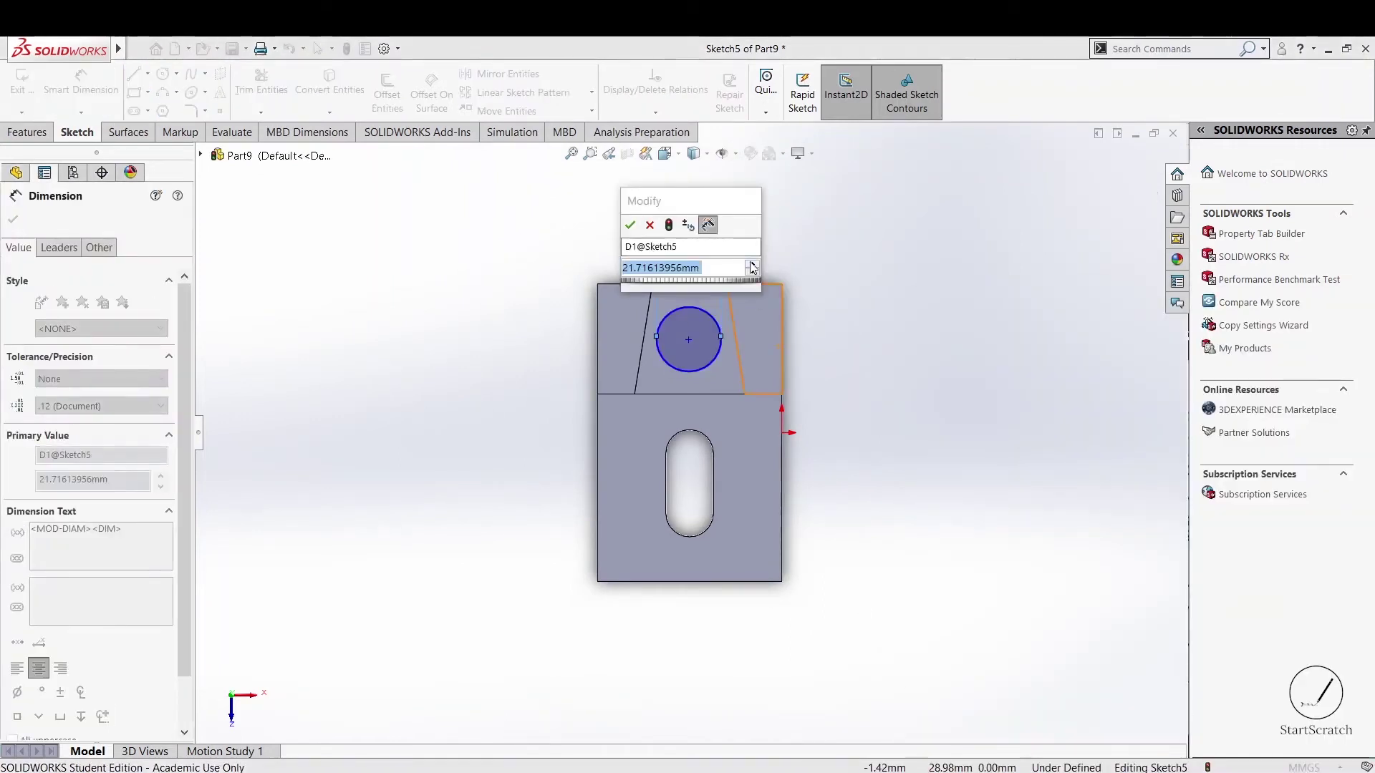
left_click(701, 267)
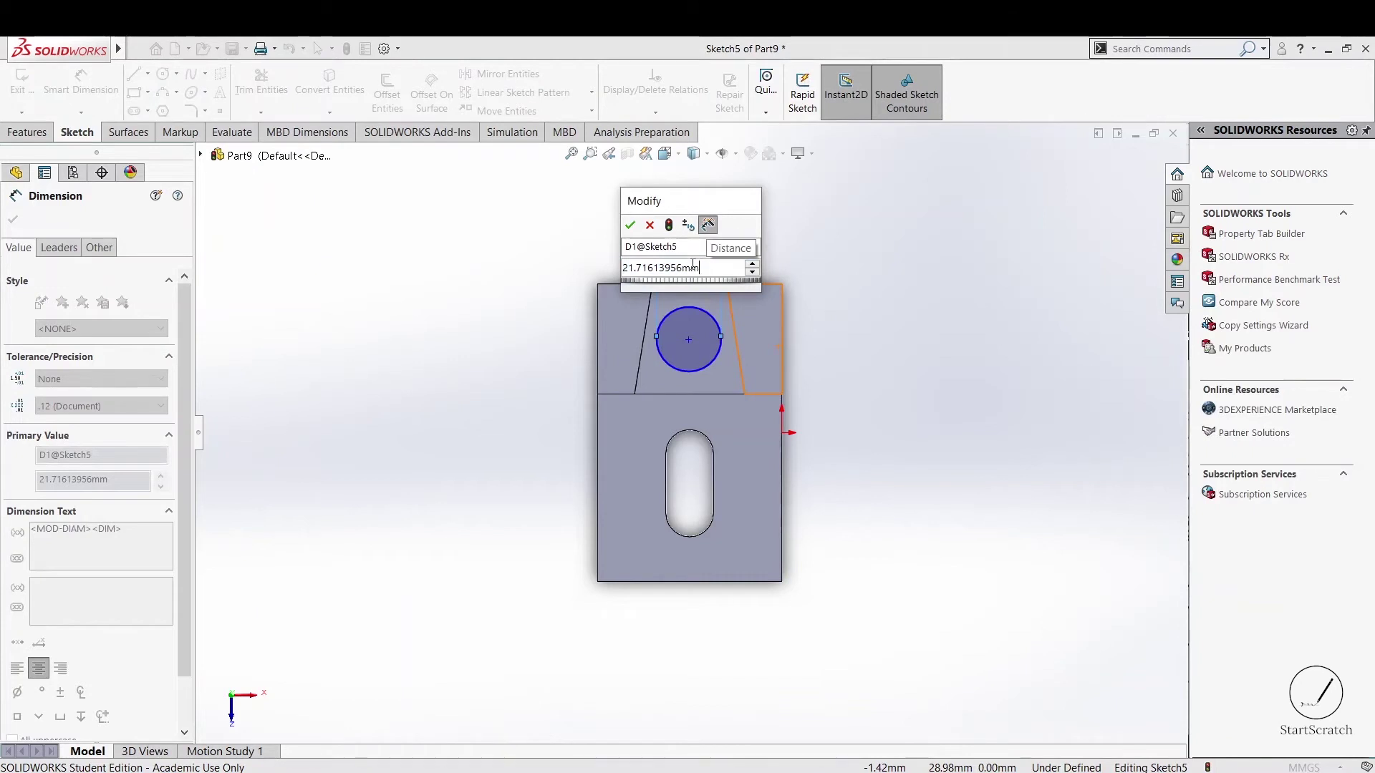
double_click(680, 266)
type("21.72")
key("Return")
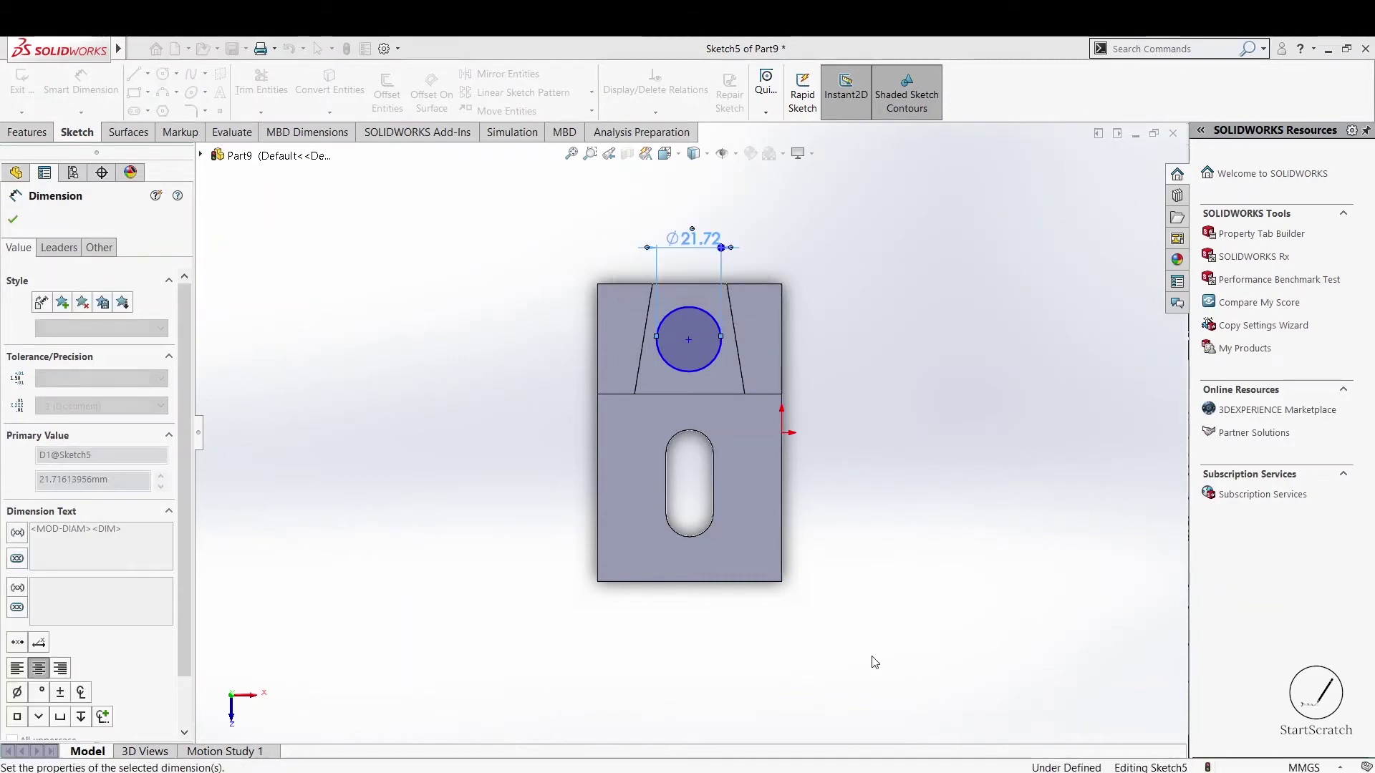
- Dimension the circle centre 20 mm from the step edge
key("alt+Tab")
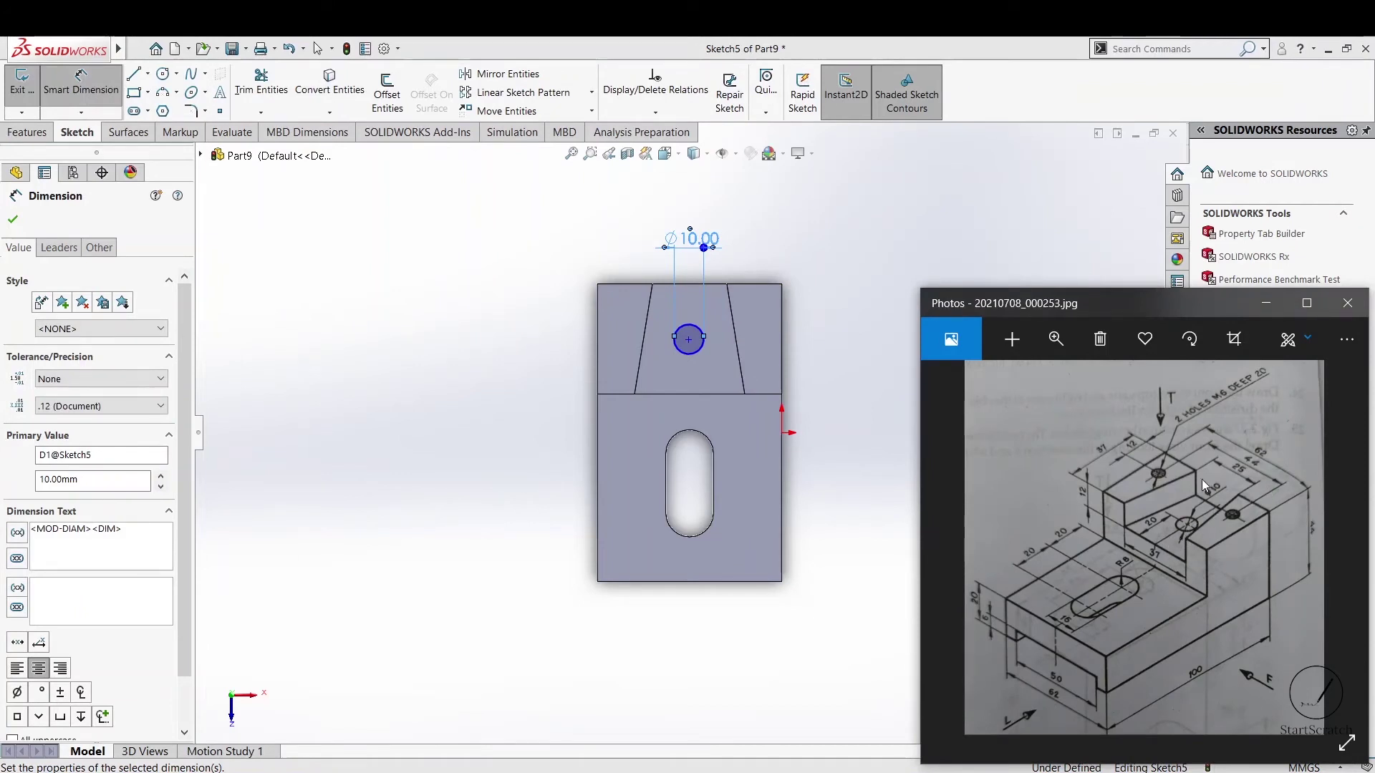
left_click(654, 353)
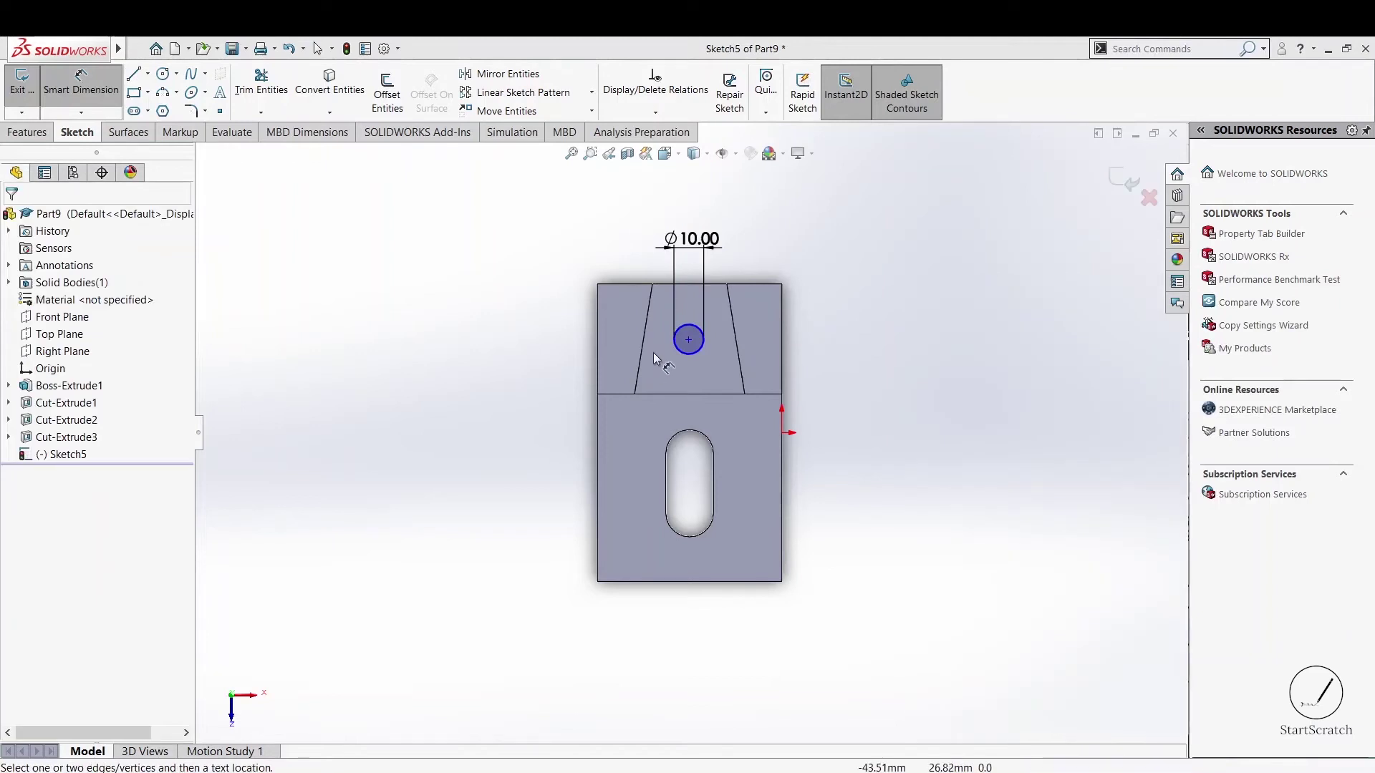
left_click(688, 341)
left_click(686, 395)
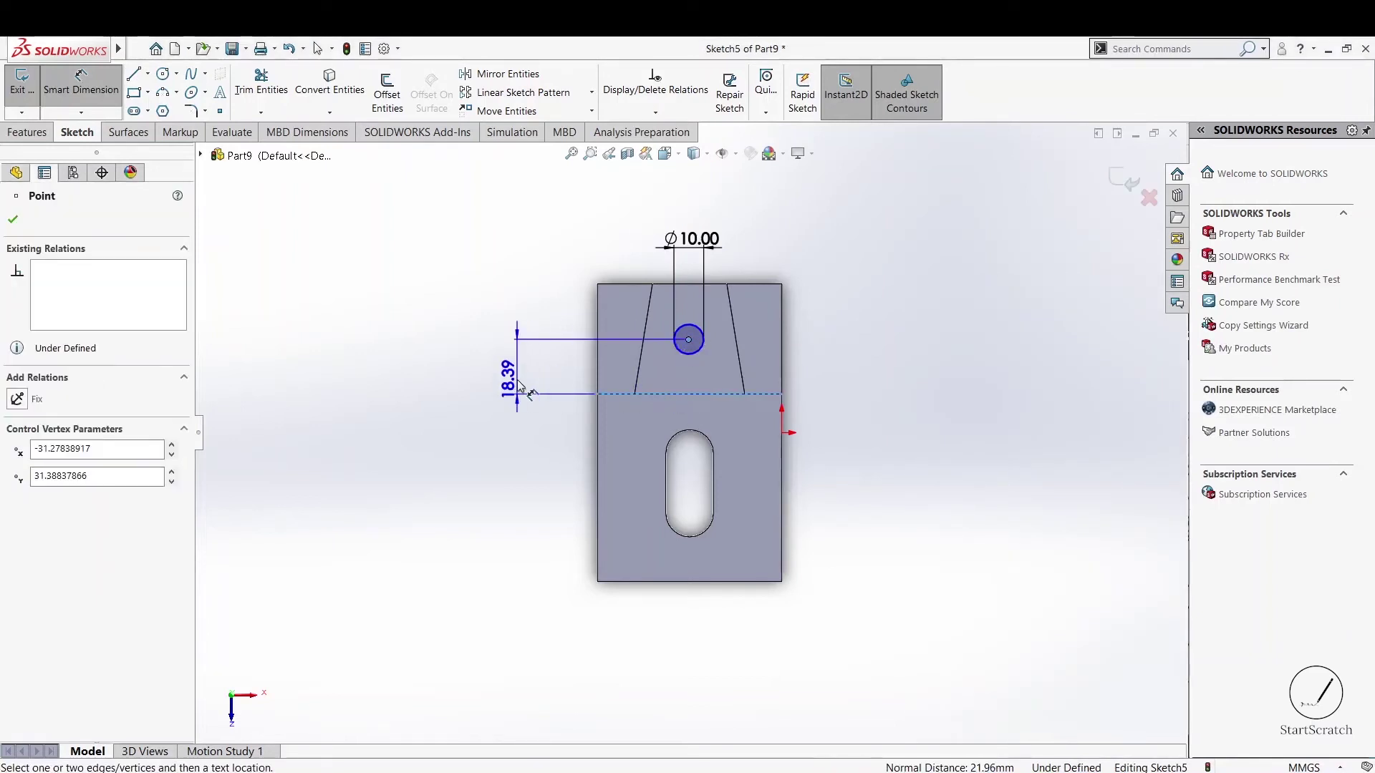
left_click(525, 391)
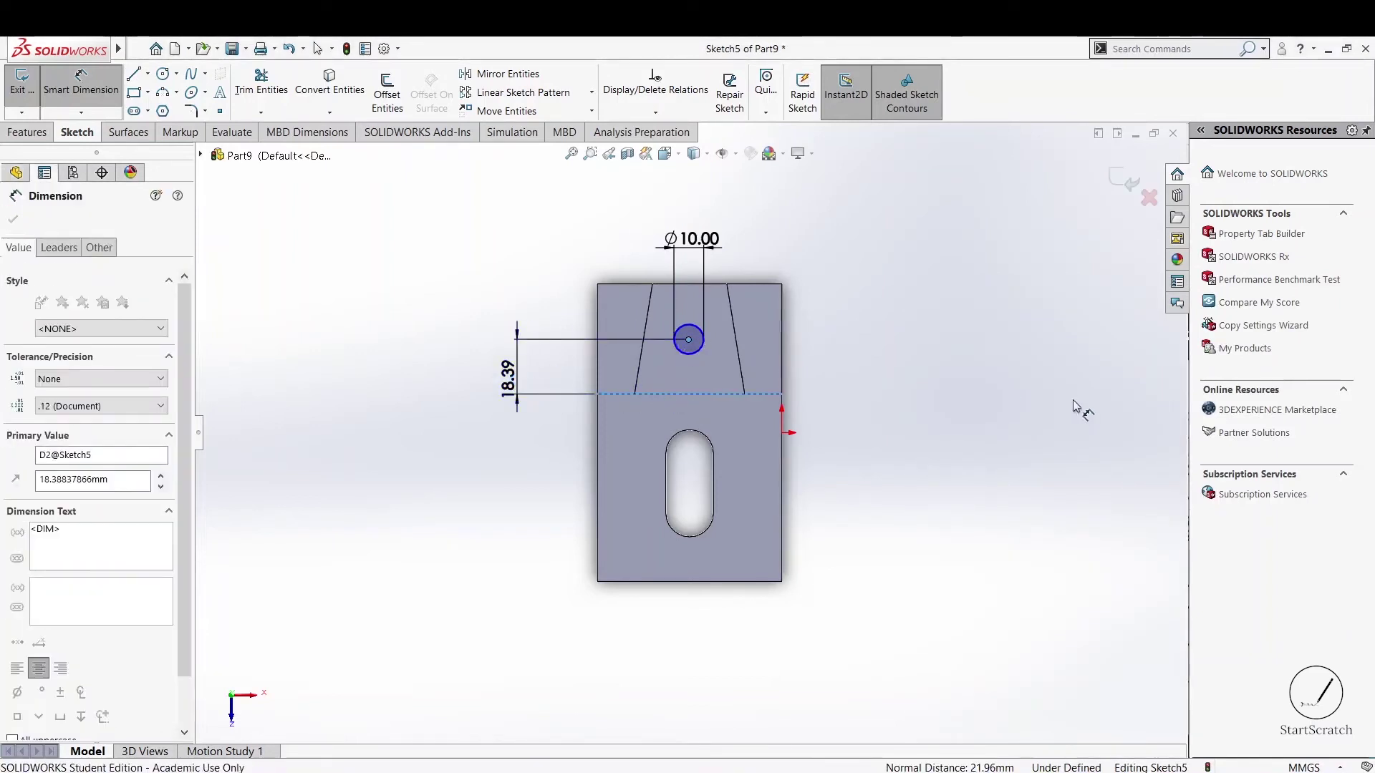
type("20")
key("Return")
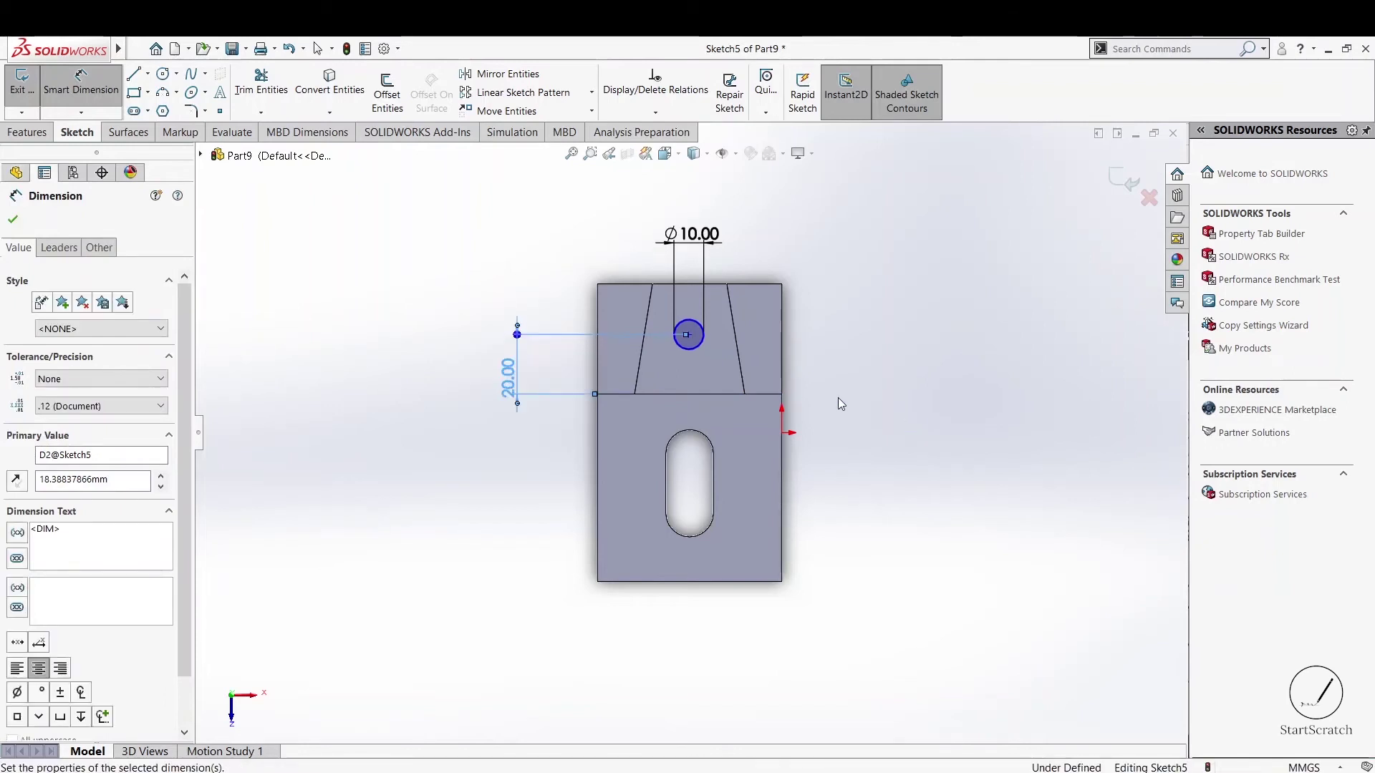
key("Escape")
scroll(765, 279, "down", 2)
key("Escape")
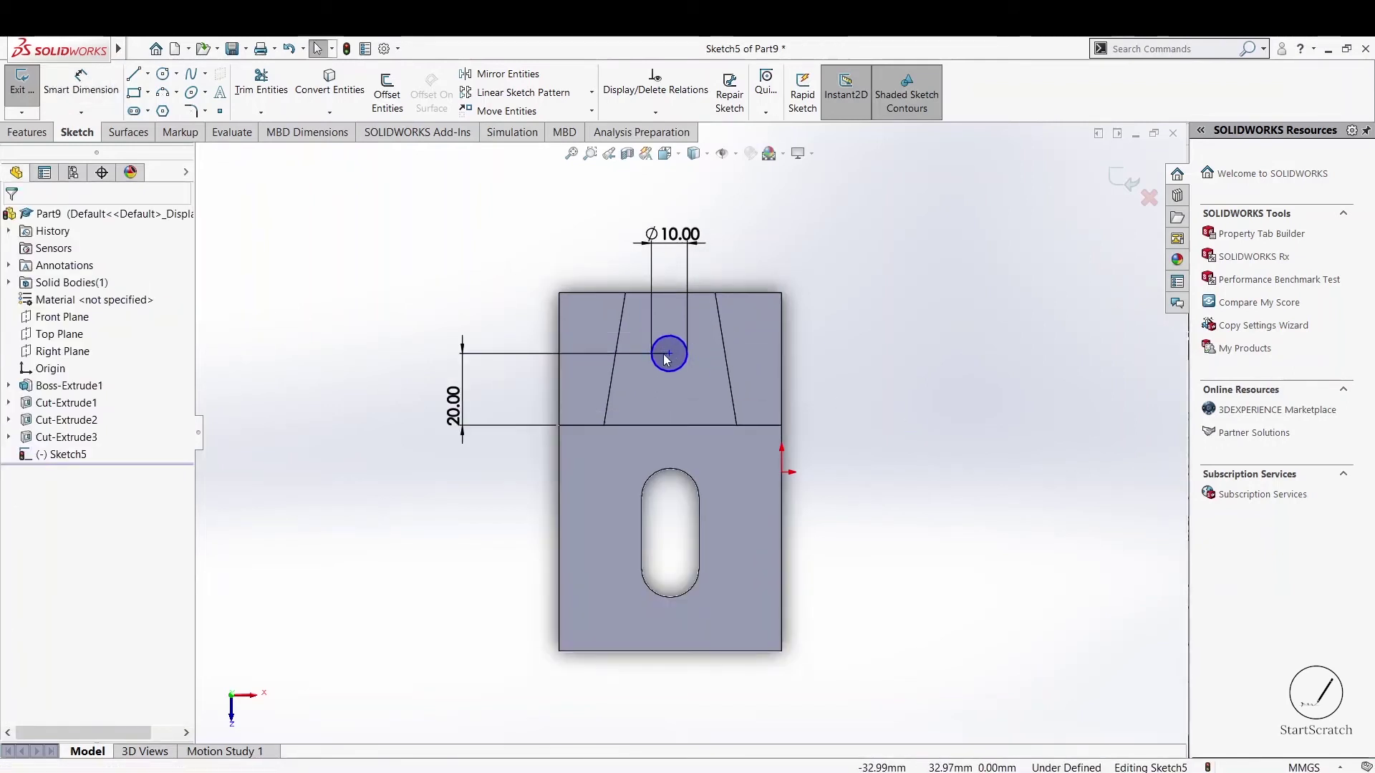
- Add a Vertical relation between the circle centre and the top edge's midpoint
left_click(669, 354)
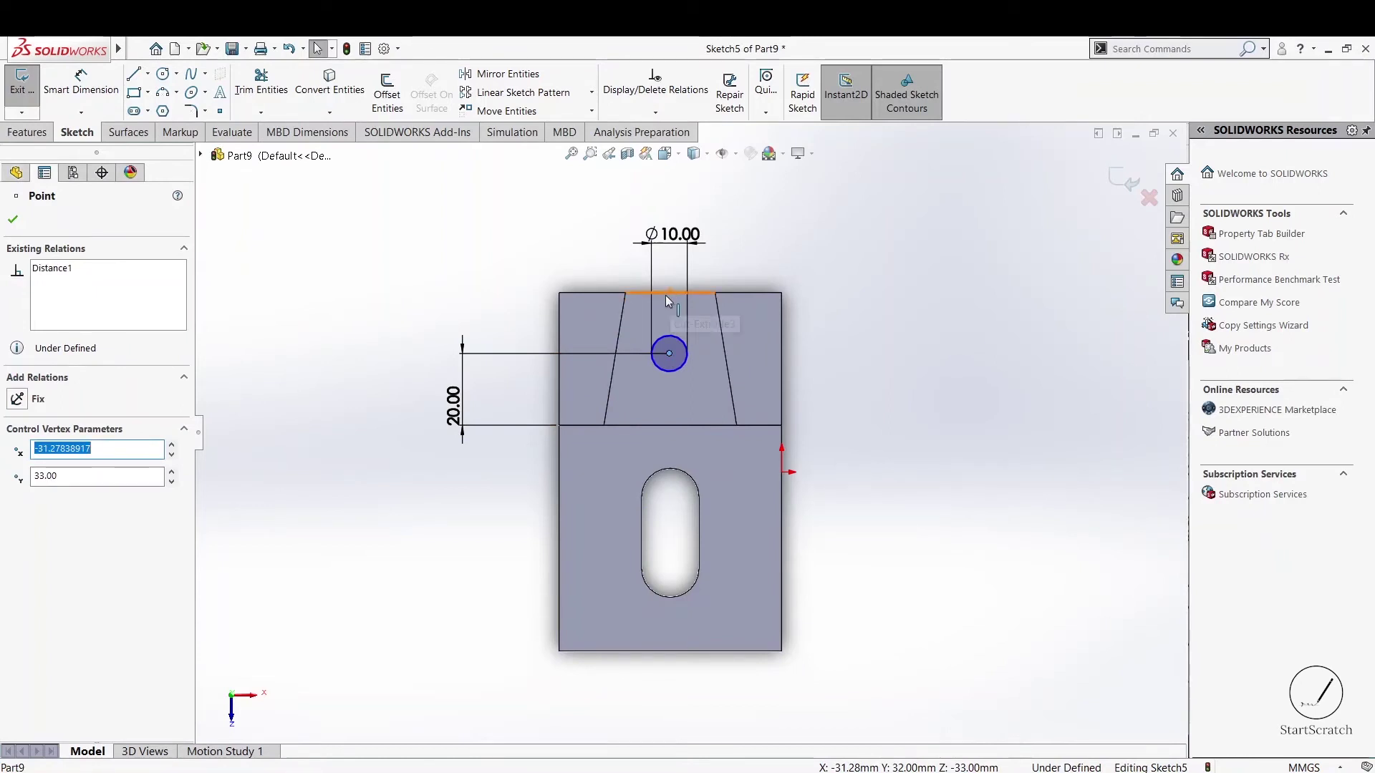
key("Escape")
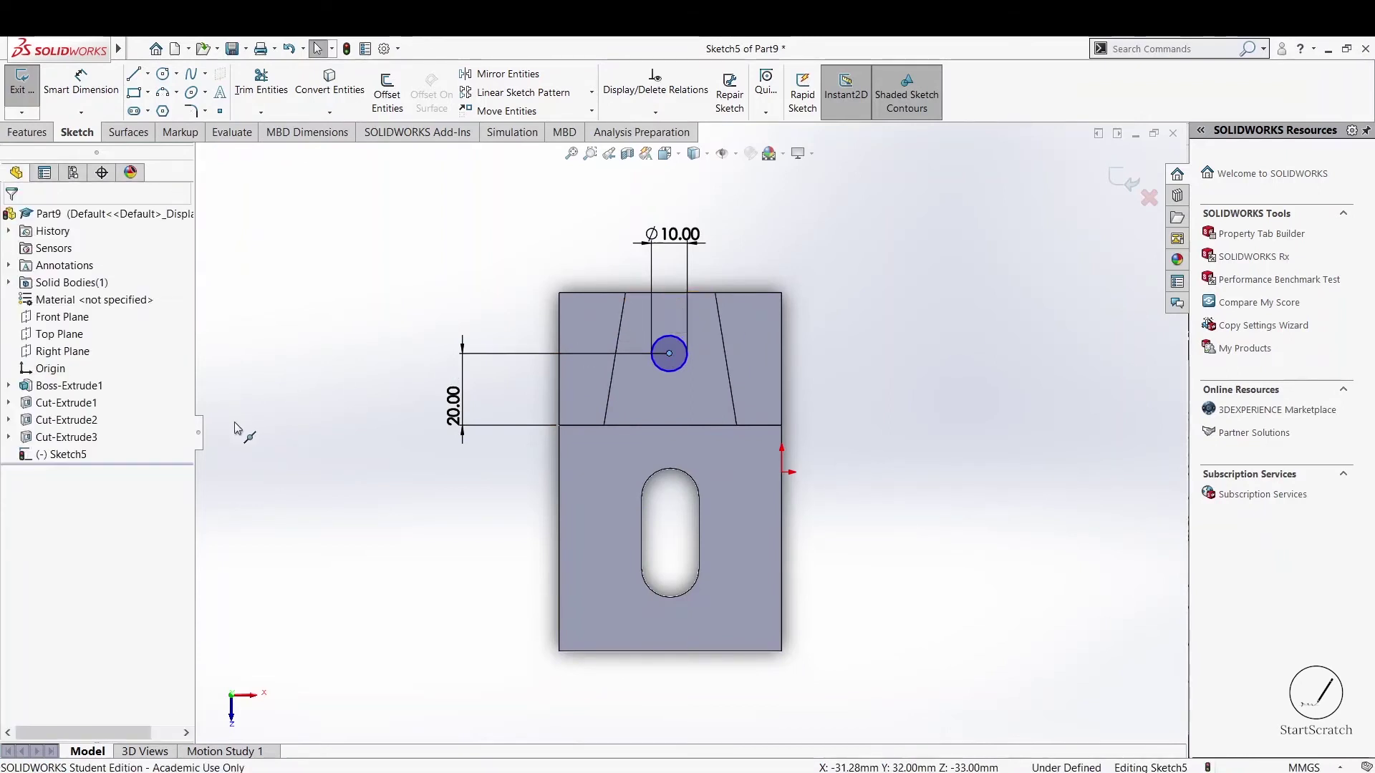
left_click(669, 285)
left_click(668, 352, "ctrl")
left_click(16, 493)
left_click(12, 219)
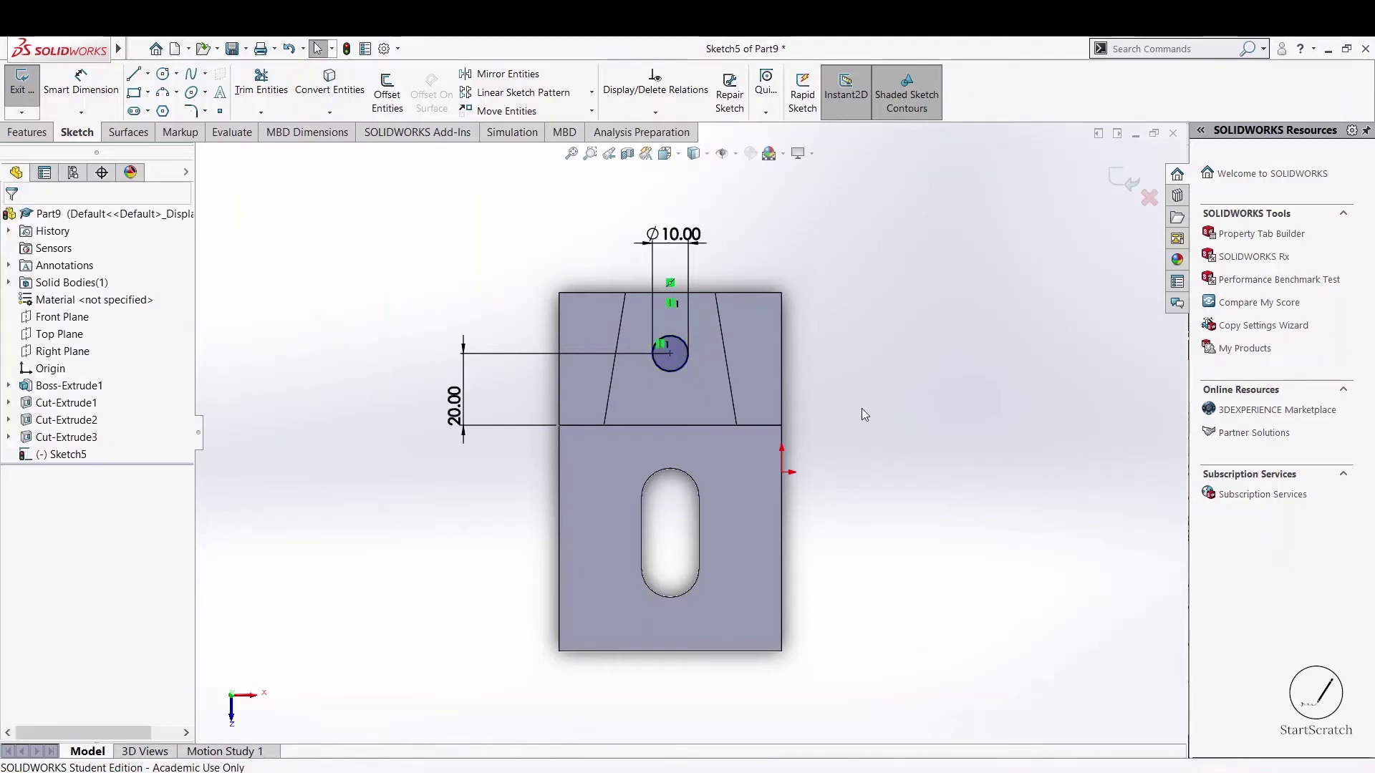
key("alt+Tab")
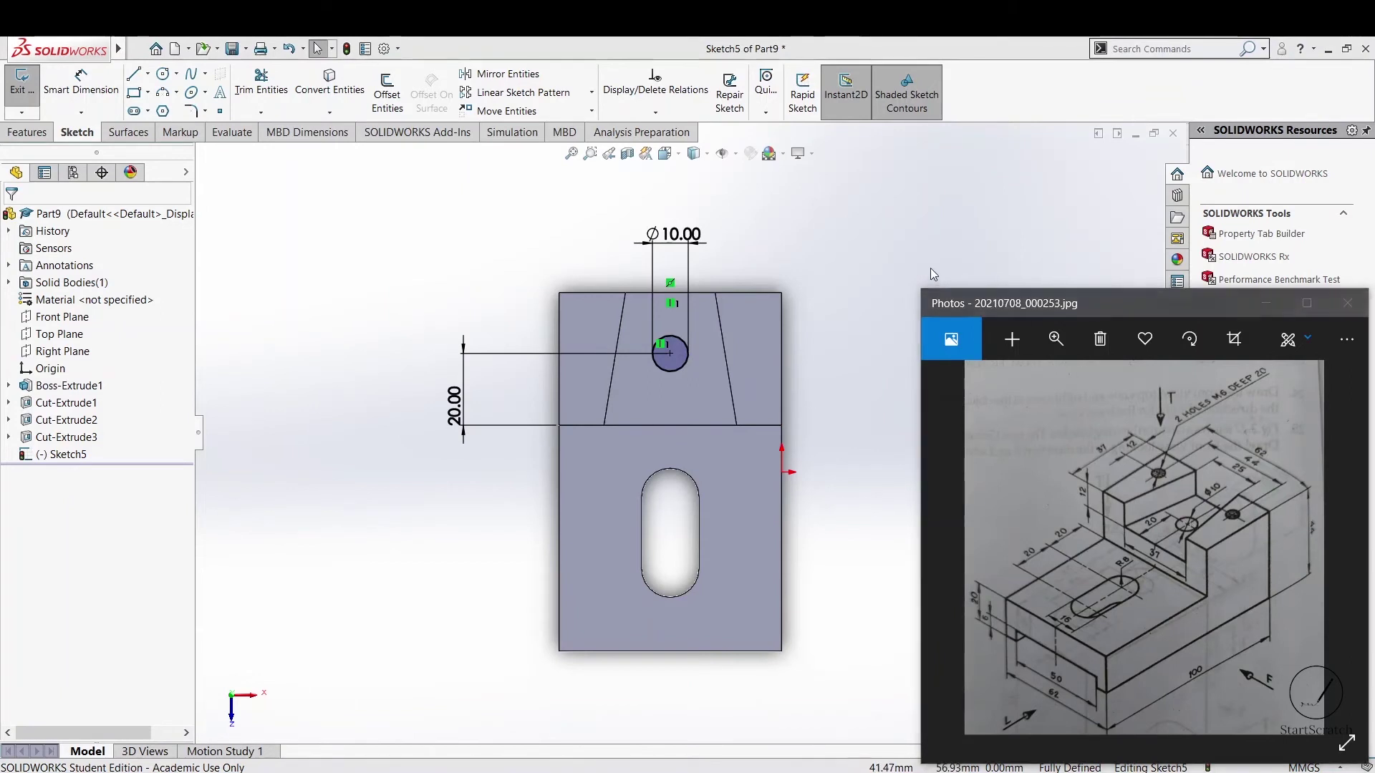
- Extrude-cut the Ø10 circle with Through All depth, creating Cut-Extrude4
left_click(794, 250)
left_click(29, 132)
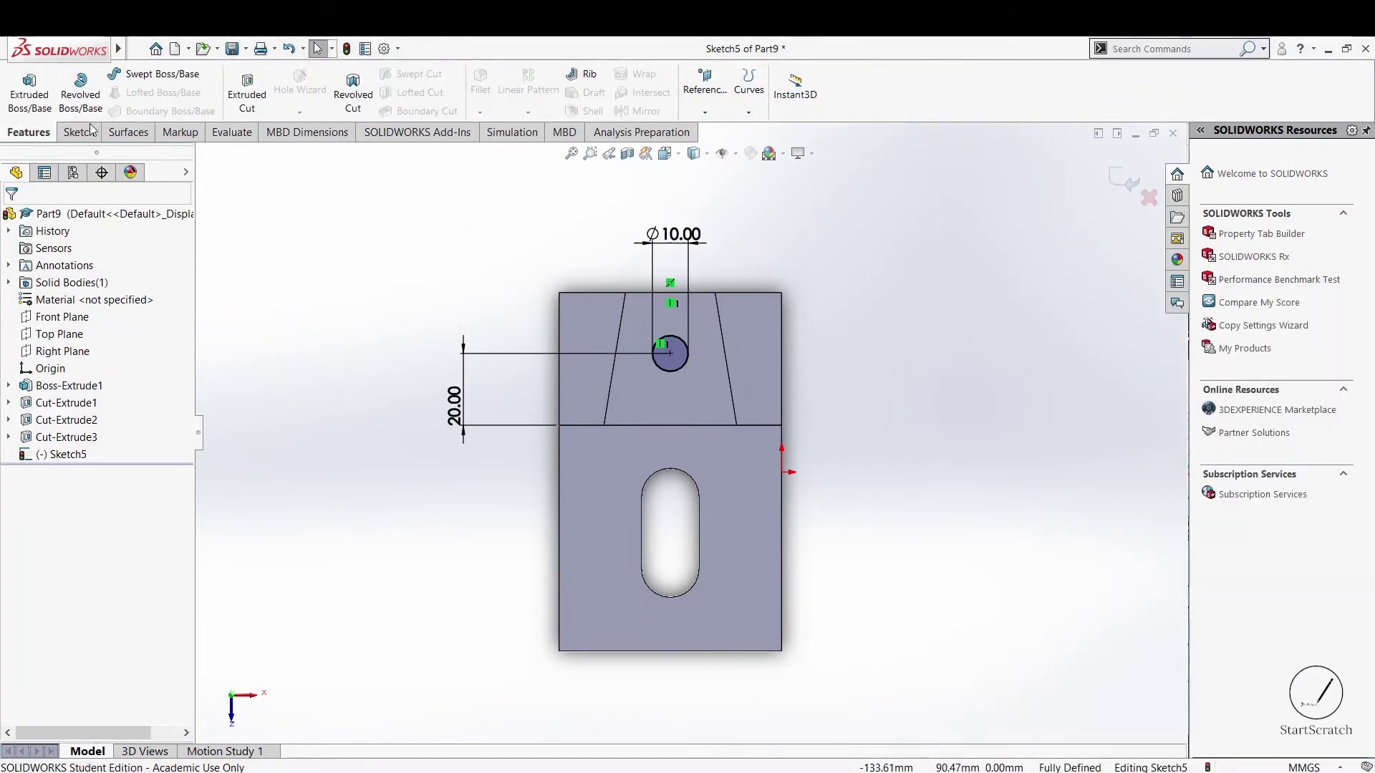
left_click(249, 95)
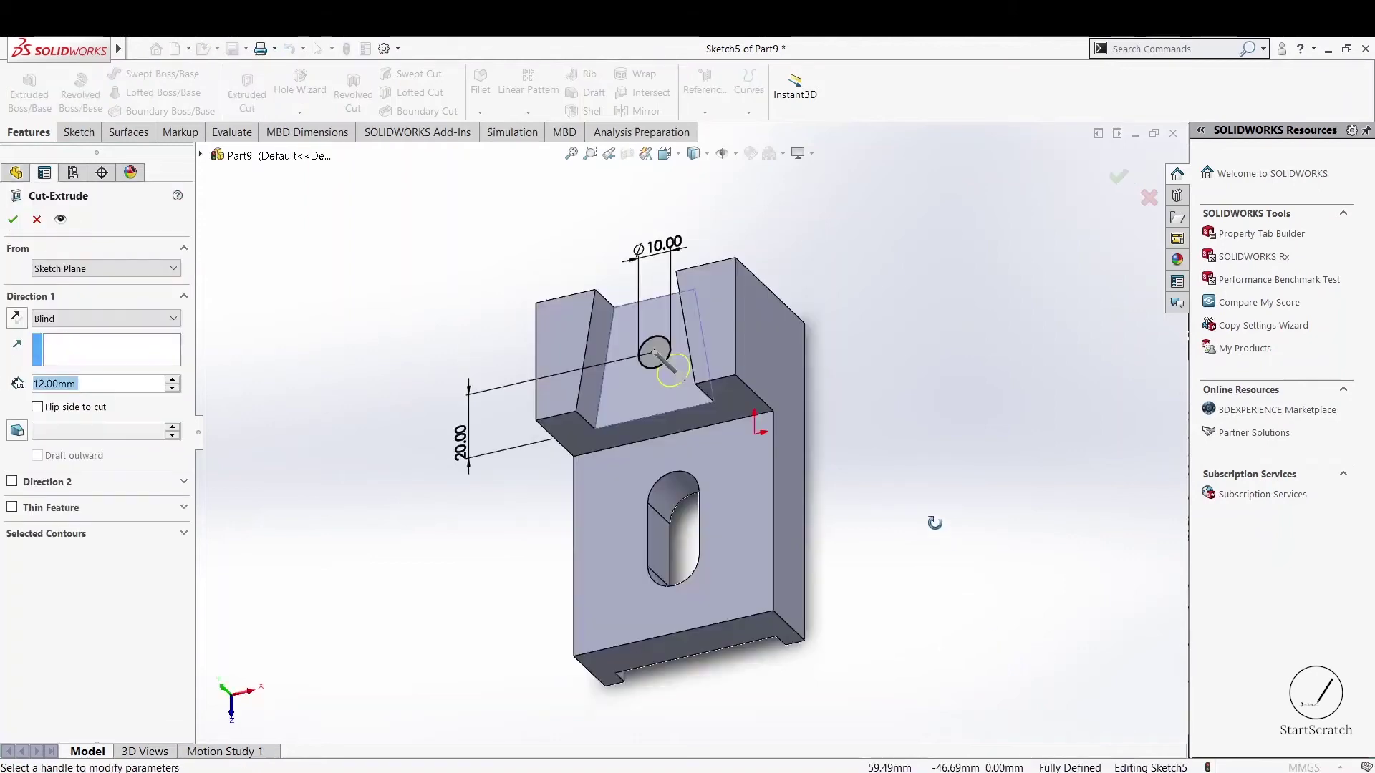
middle_click_drag(1006, 658, 836, 675)
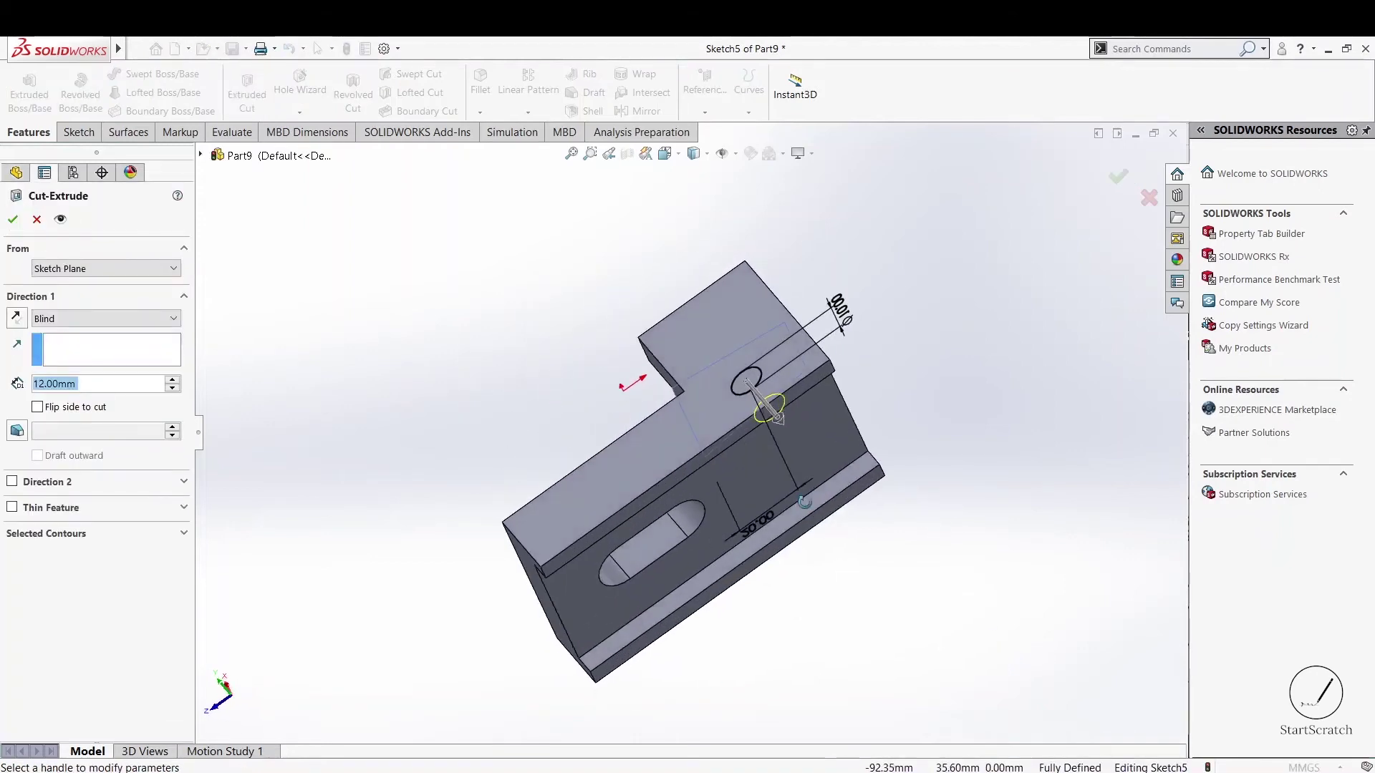
left_click(104, 325)
left_click(107, 347)
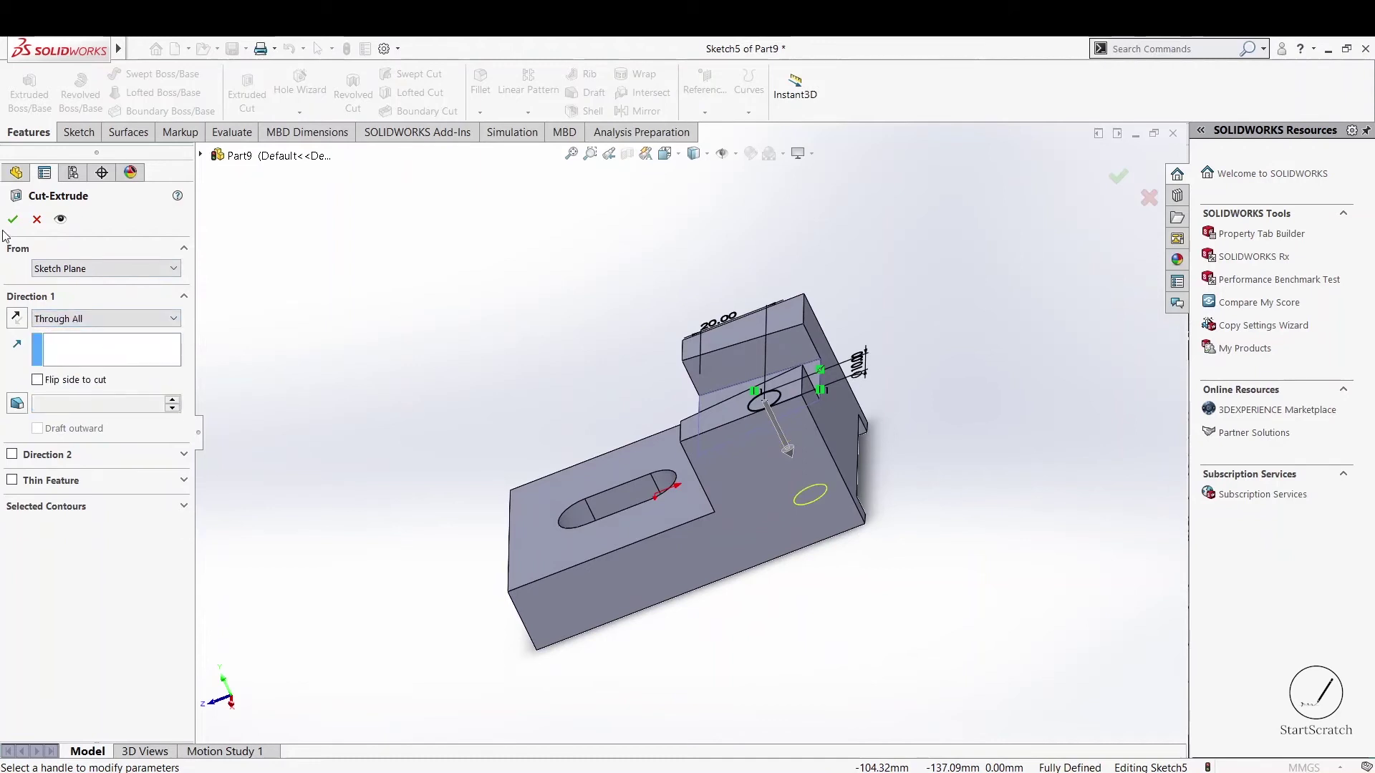
key("Return")
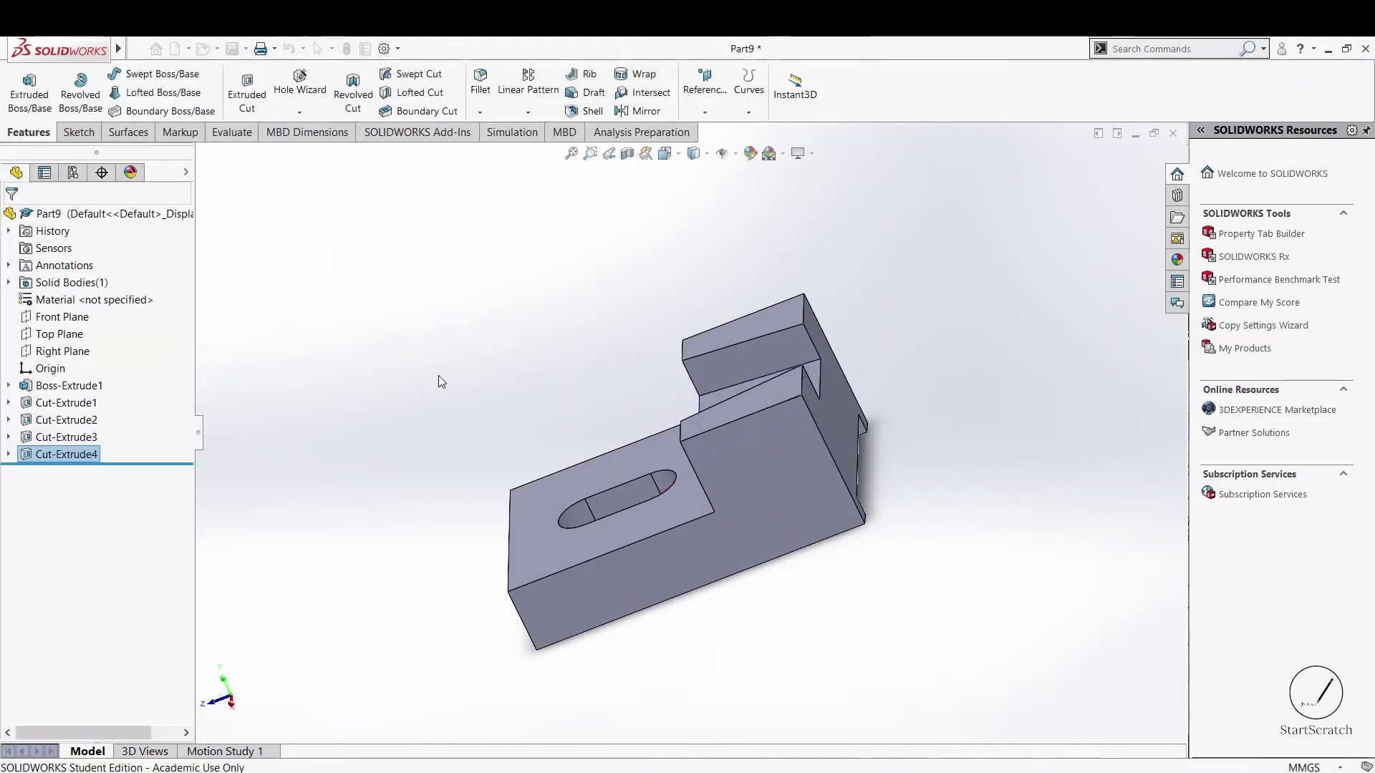
mouse_move(438, 375)
middle_mouse_down()
mouse_move(550, 294)
mouse_move(531, 313)
middle_mouse_up()
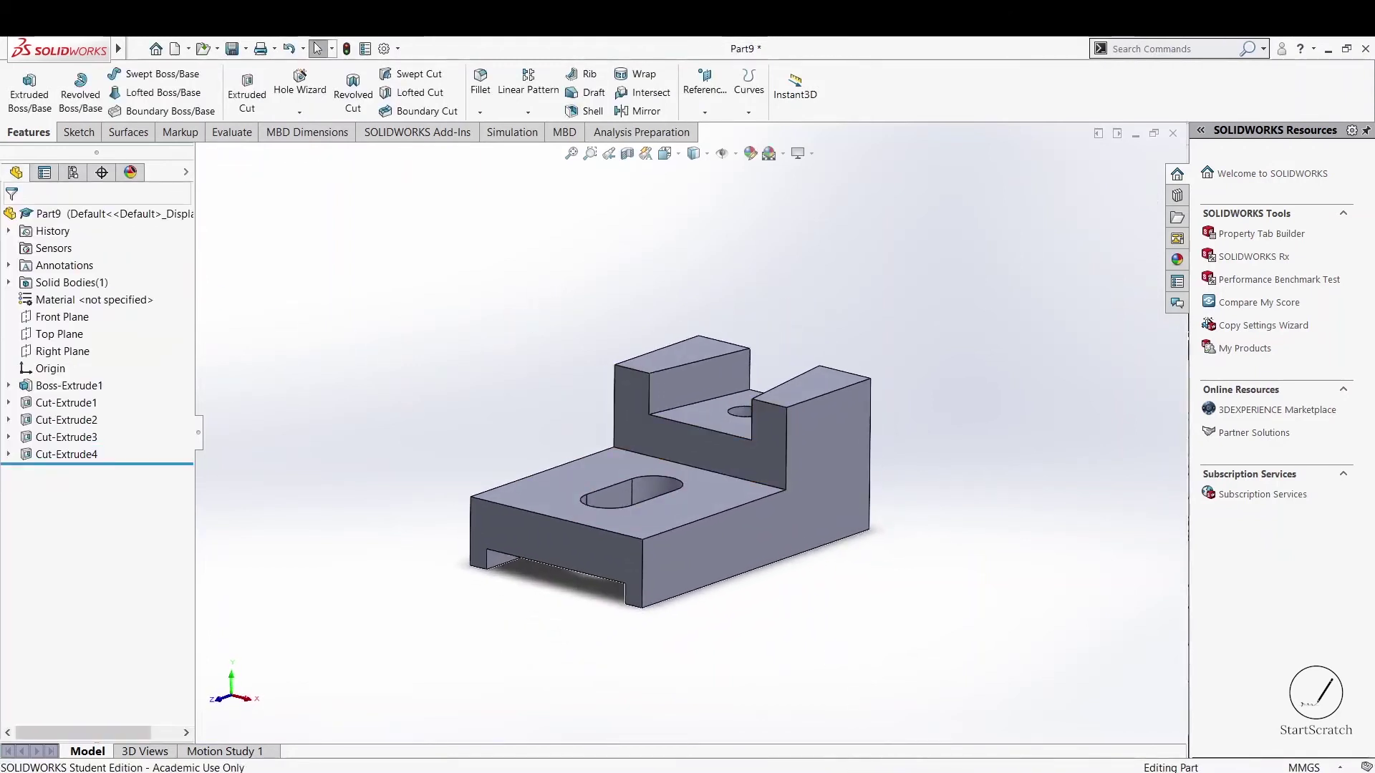
key("alt+Tab")
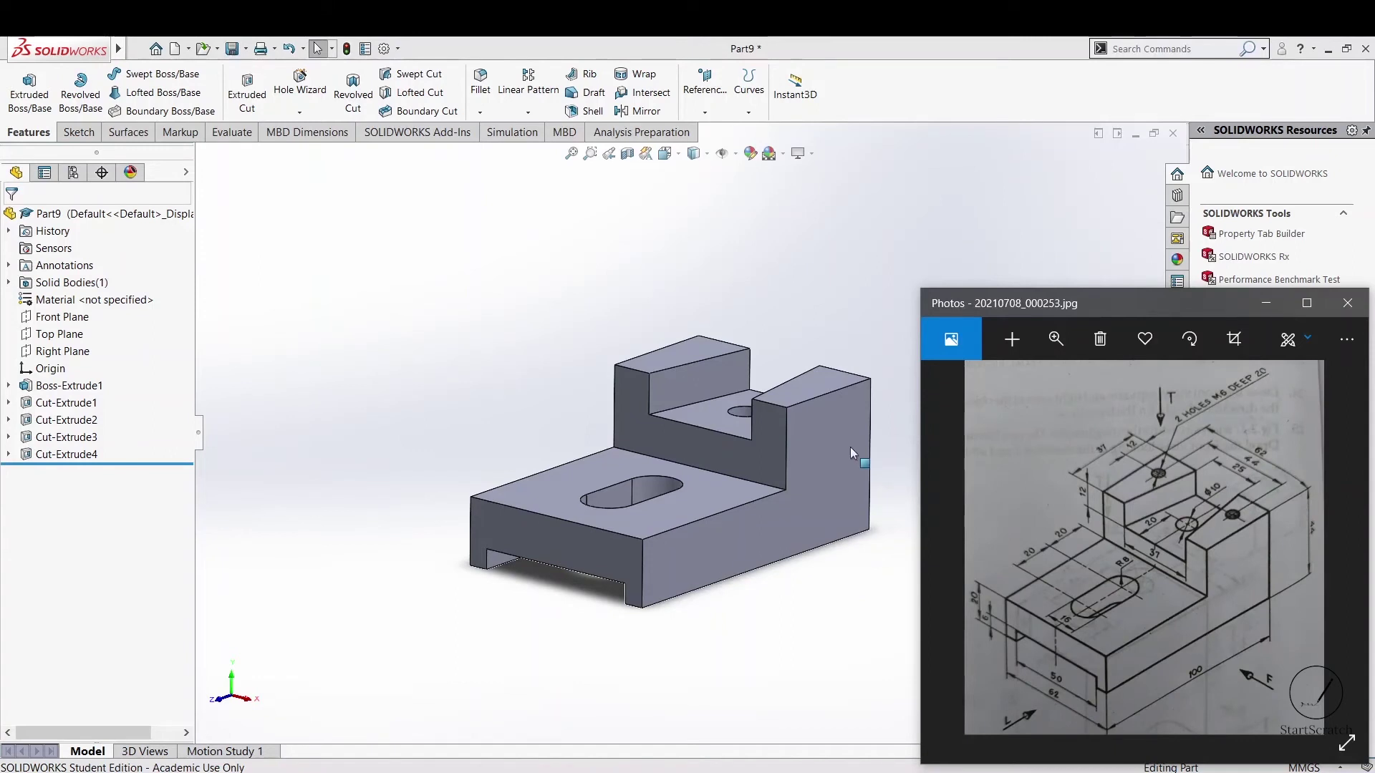
left_click(817, 270)
middle_click_drag(820, 274, 829, 301)
- Configure an M6 Bottoming Tapped Hole, Blind 20 mm, in Hole Wizard and move to Positions
left_click(300, 88)
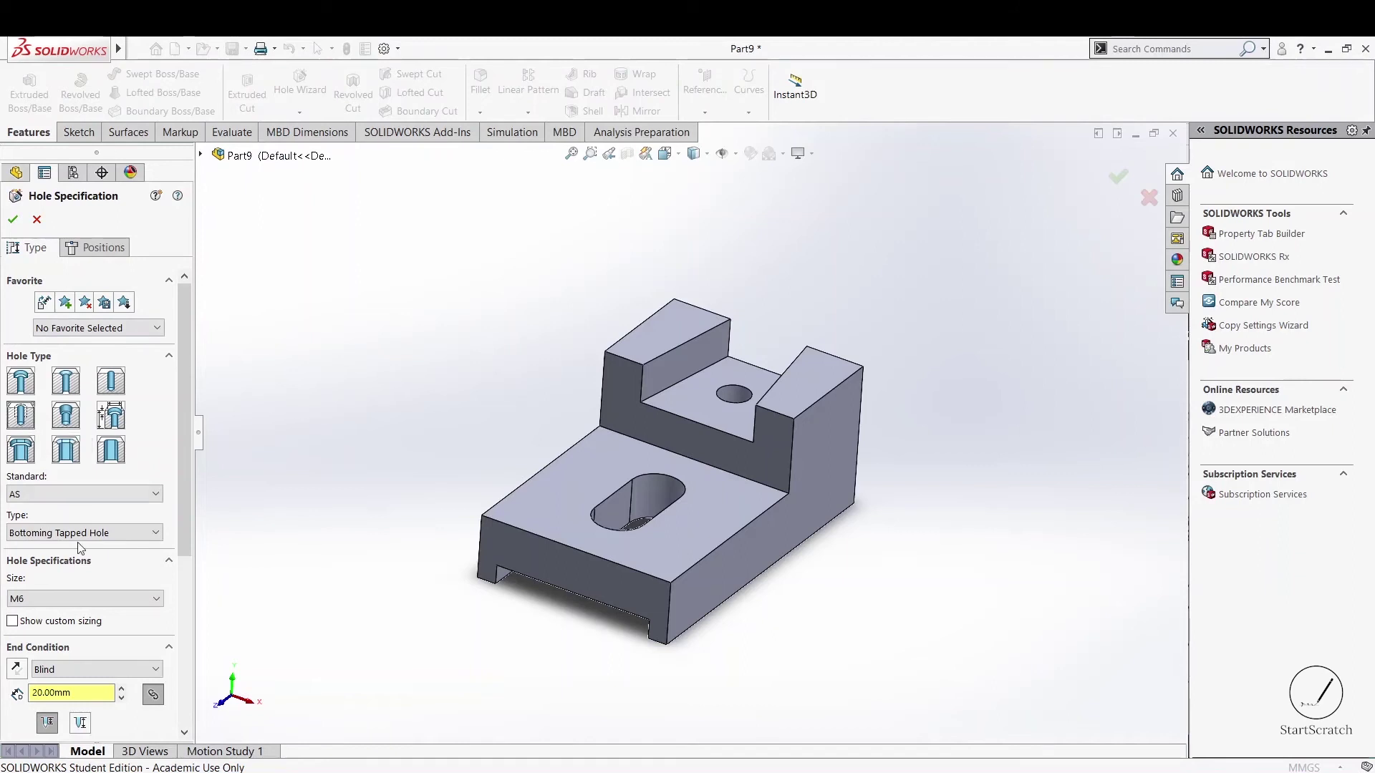
scroll(96, 587, "down", 3)
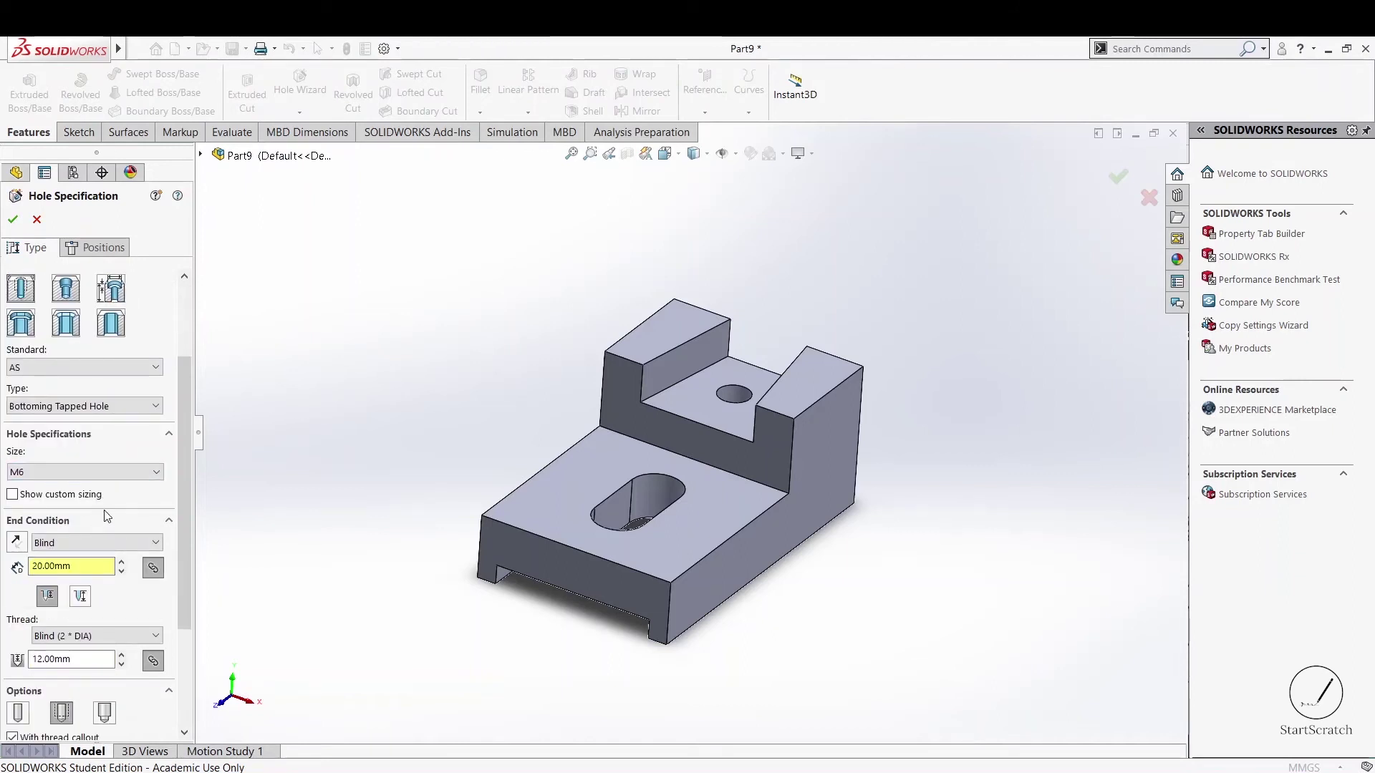
scroll(101, 527, "down", 3)
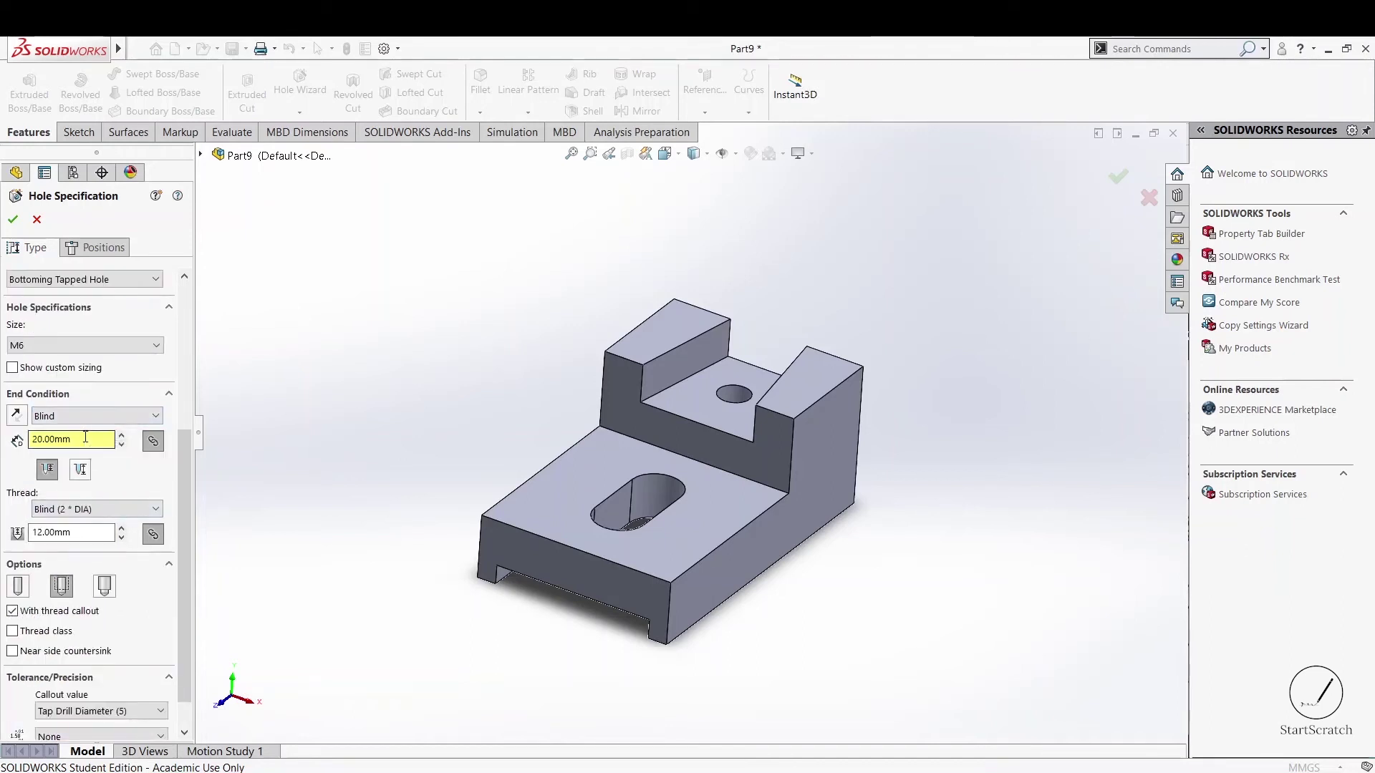
scroll(146, 592, "down", 1)
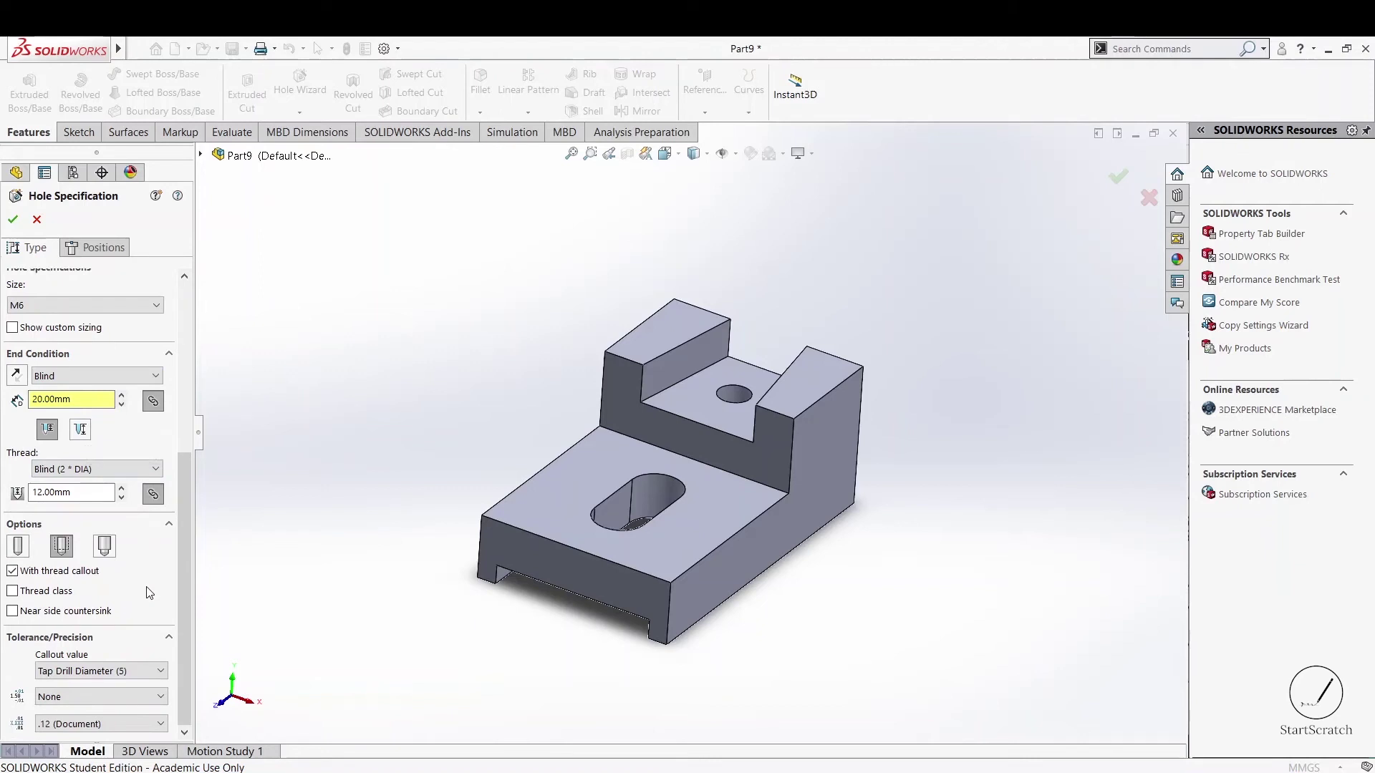
scroll(147, 592, "up", 3)
scroll(66, 349, "up", 4)
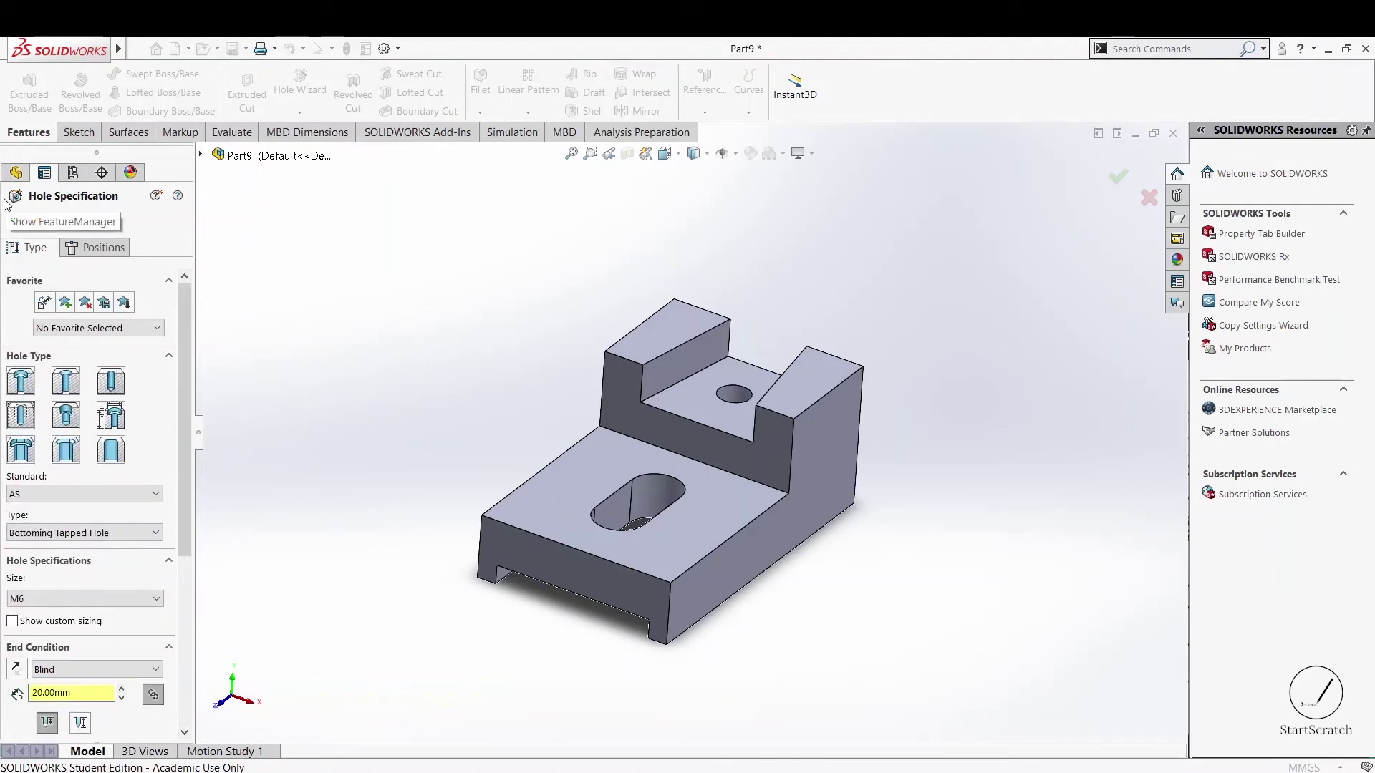
left_click(12, 220)
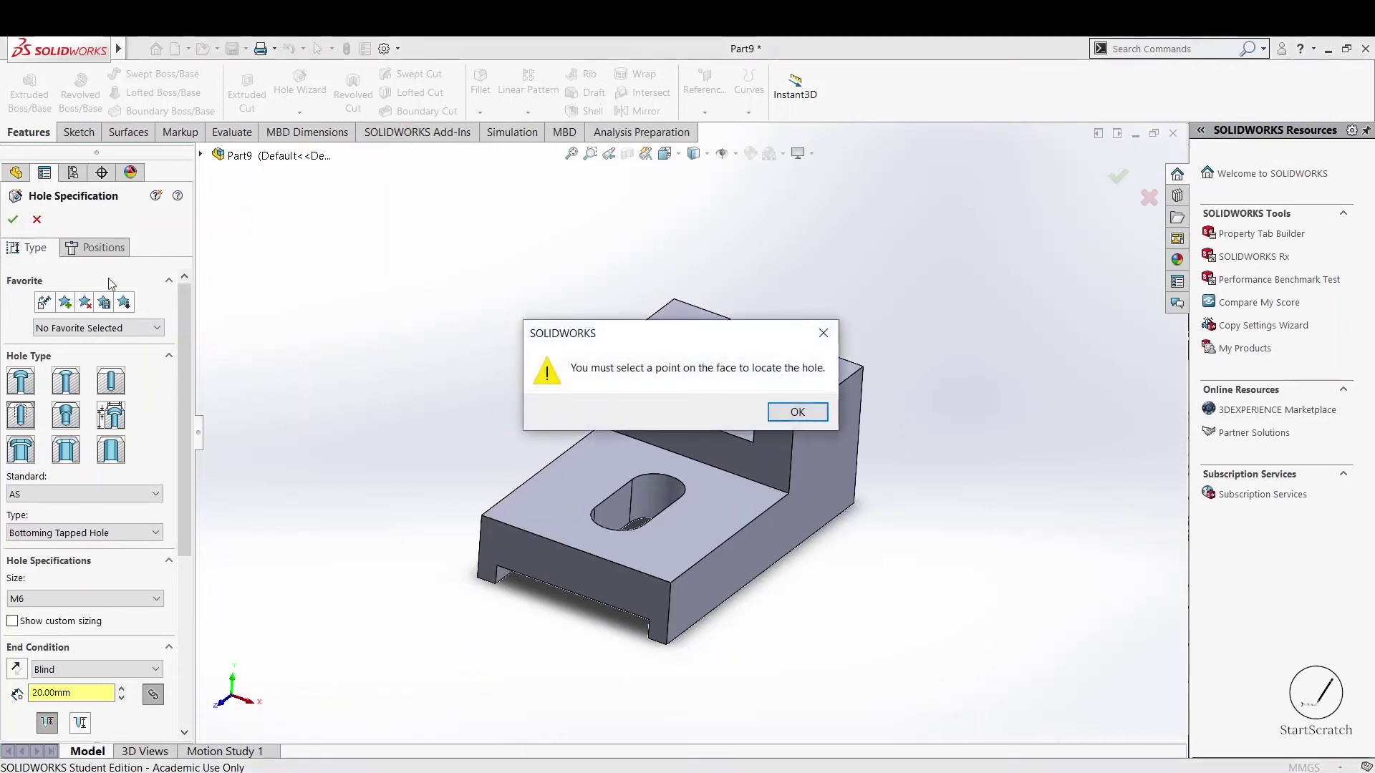
- Place a tapped-hole centre point on the right block's top face
left_click(796, 413)
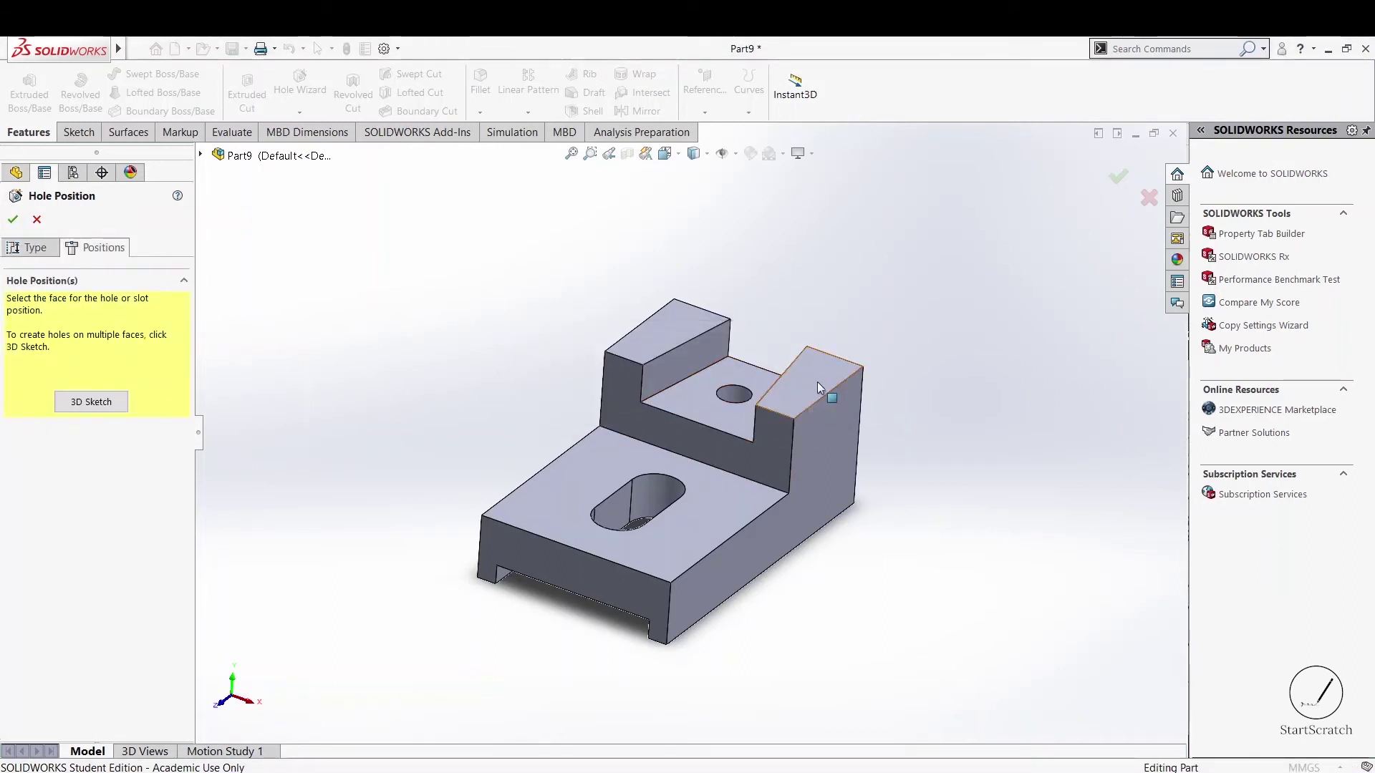
left_click(821, 393)
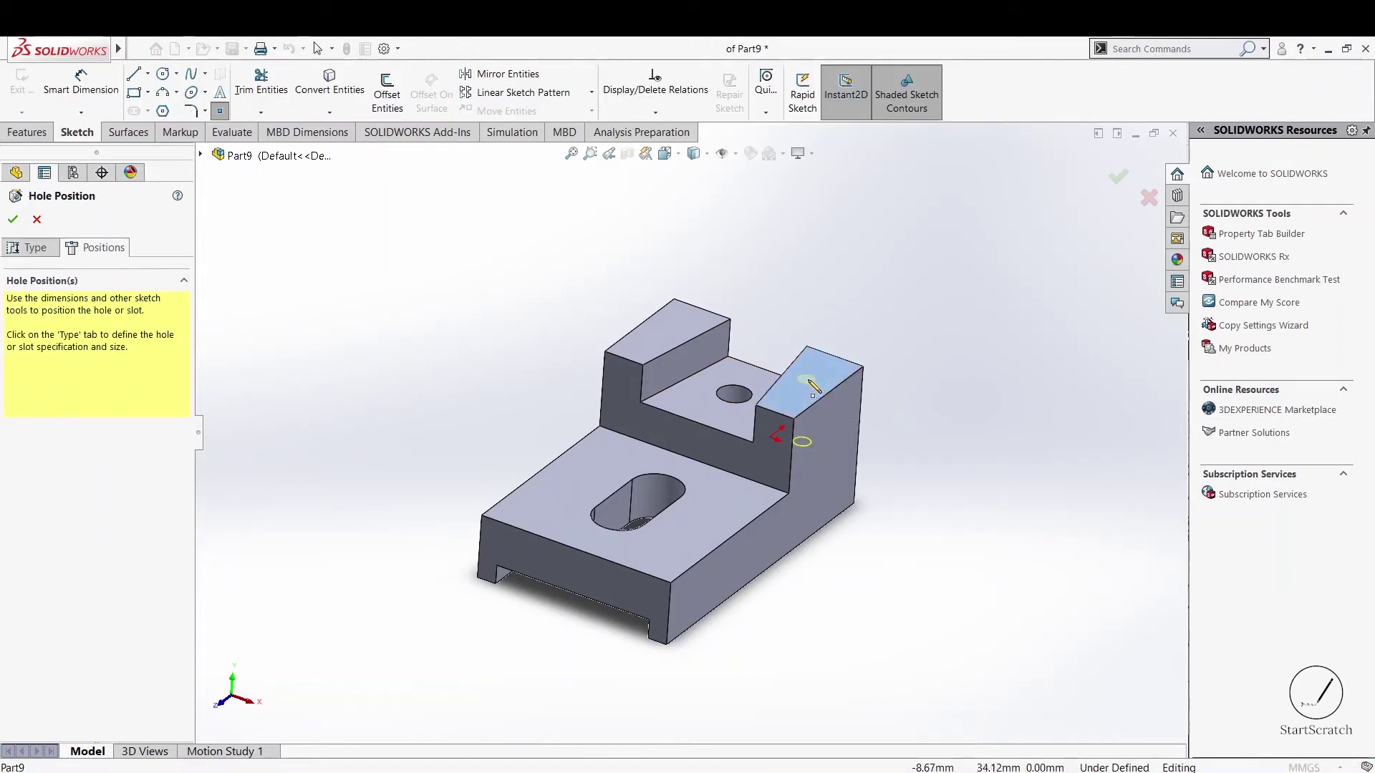
left_click(809, 381)
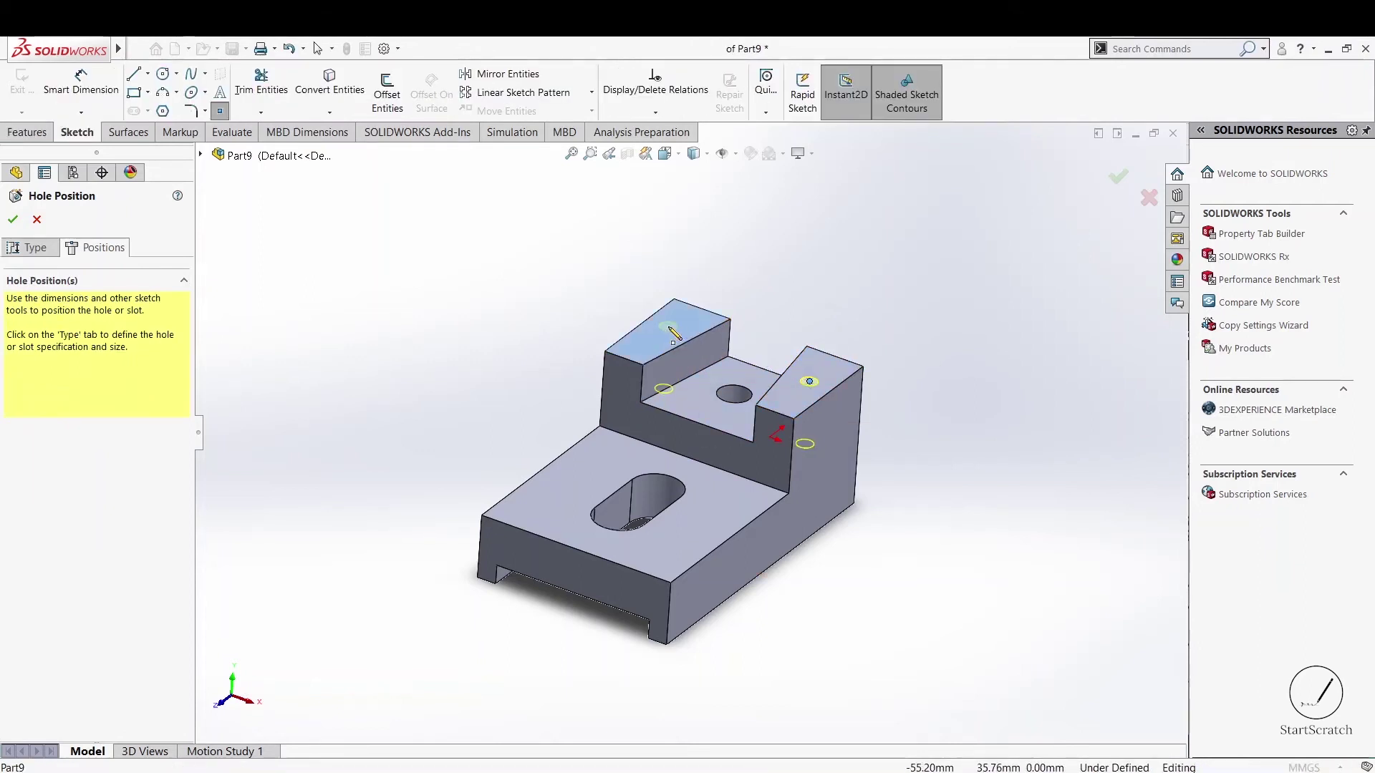
mouse_move(865, 580)
middle_mouse_down()
mouse_move(926, 629)
mouse_move(874, 709)
middle_mouse_up()
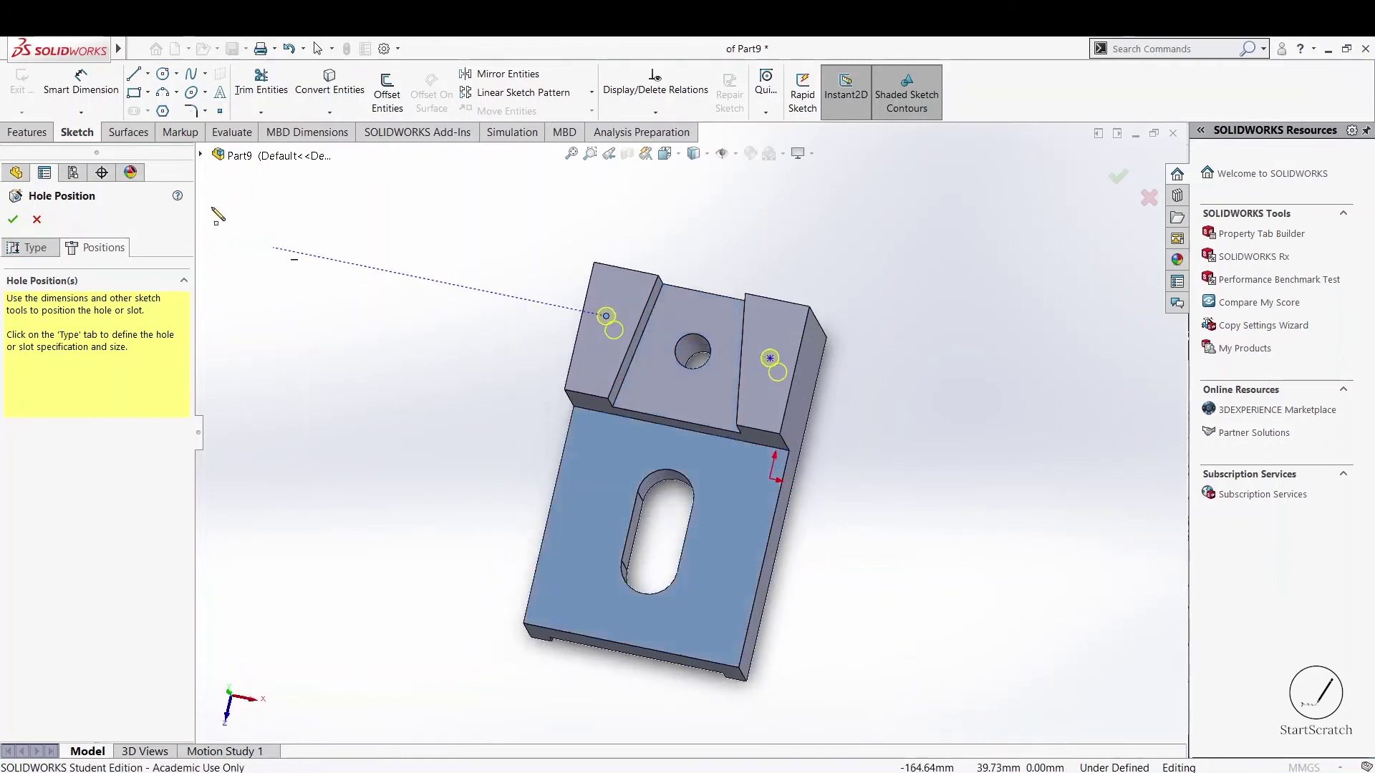
- Dimension the distance between the two hole centres as 44 mm
left_click(74, 88)
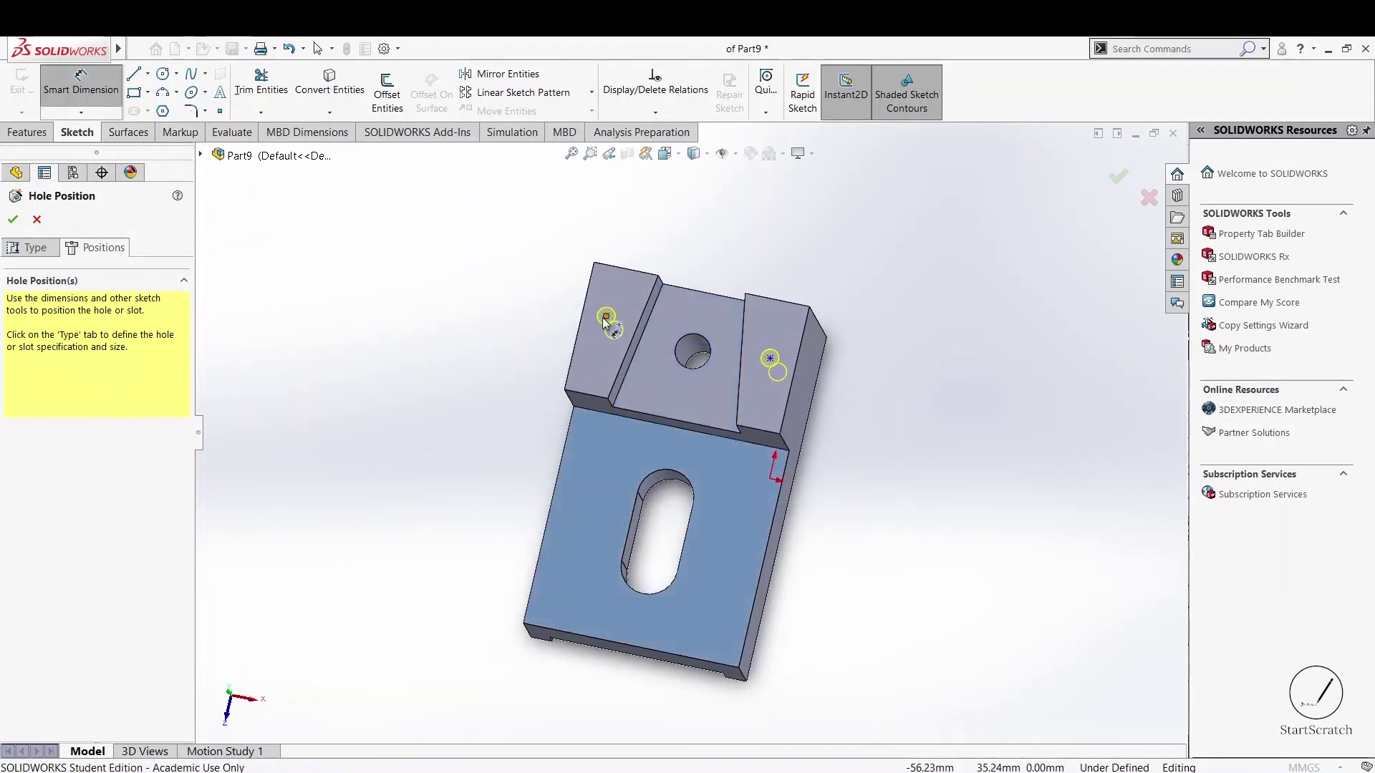
left_click(770, 359)
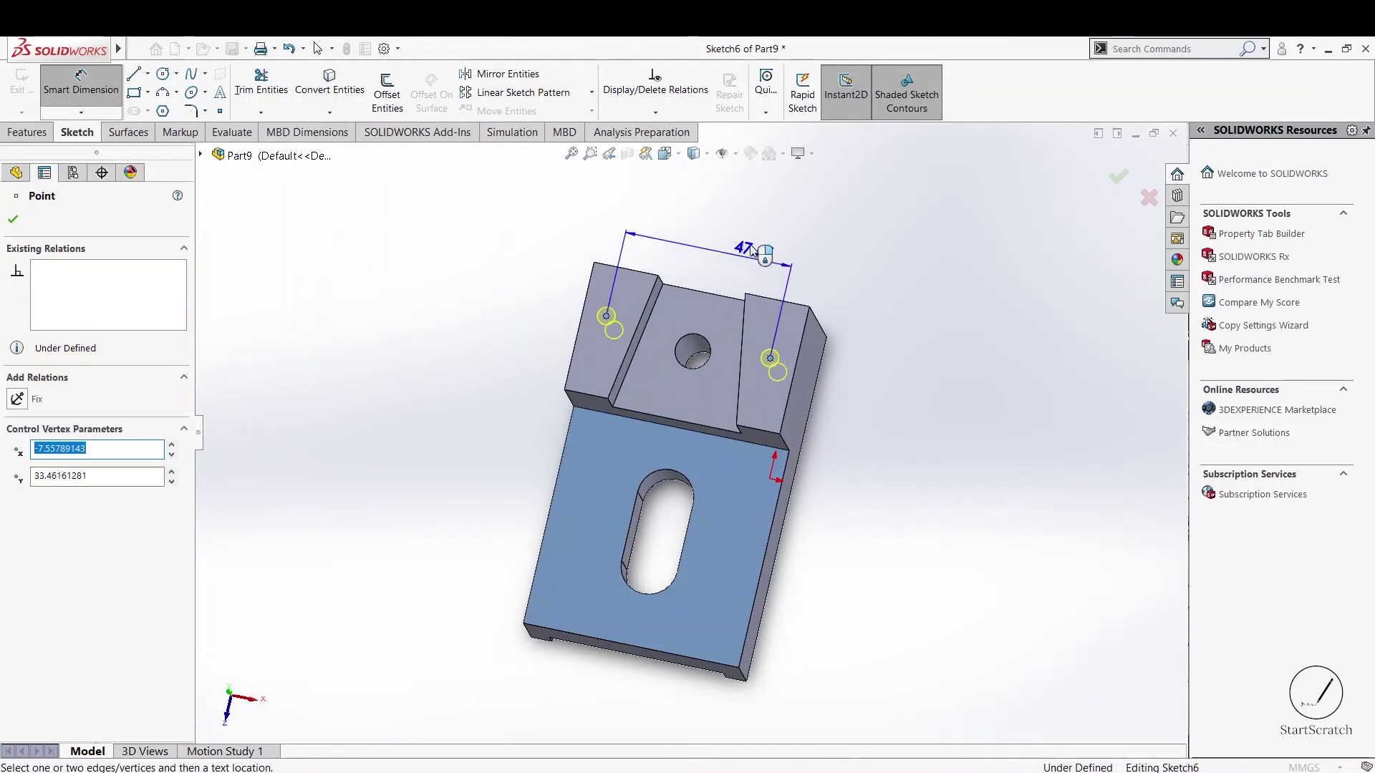
left_click(753, 223)
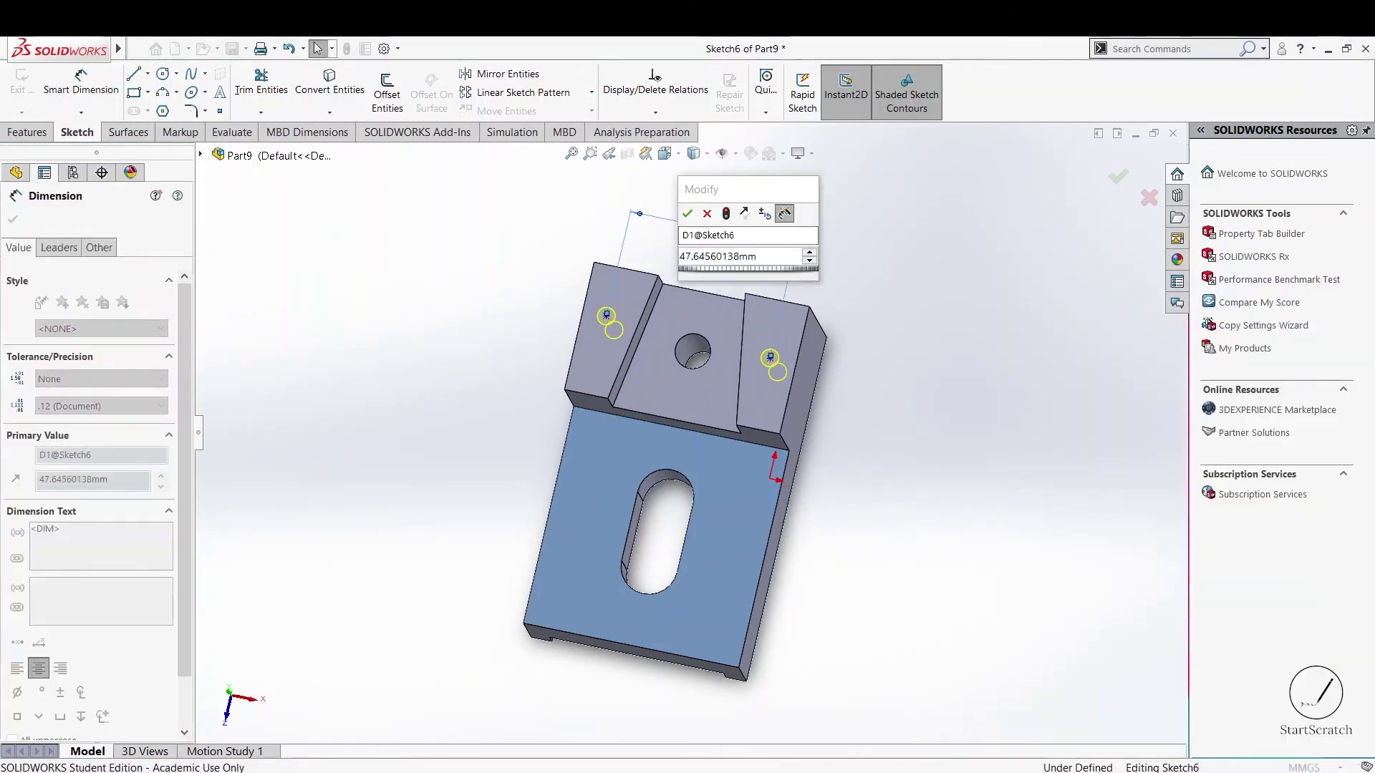
key("alt+Tab")
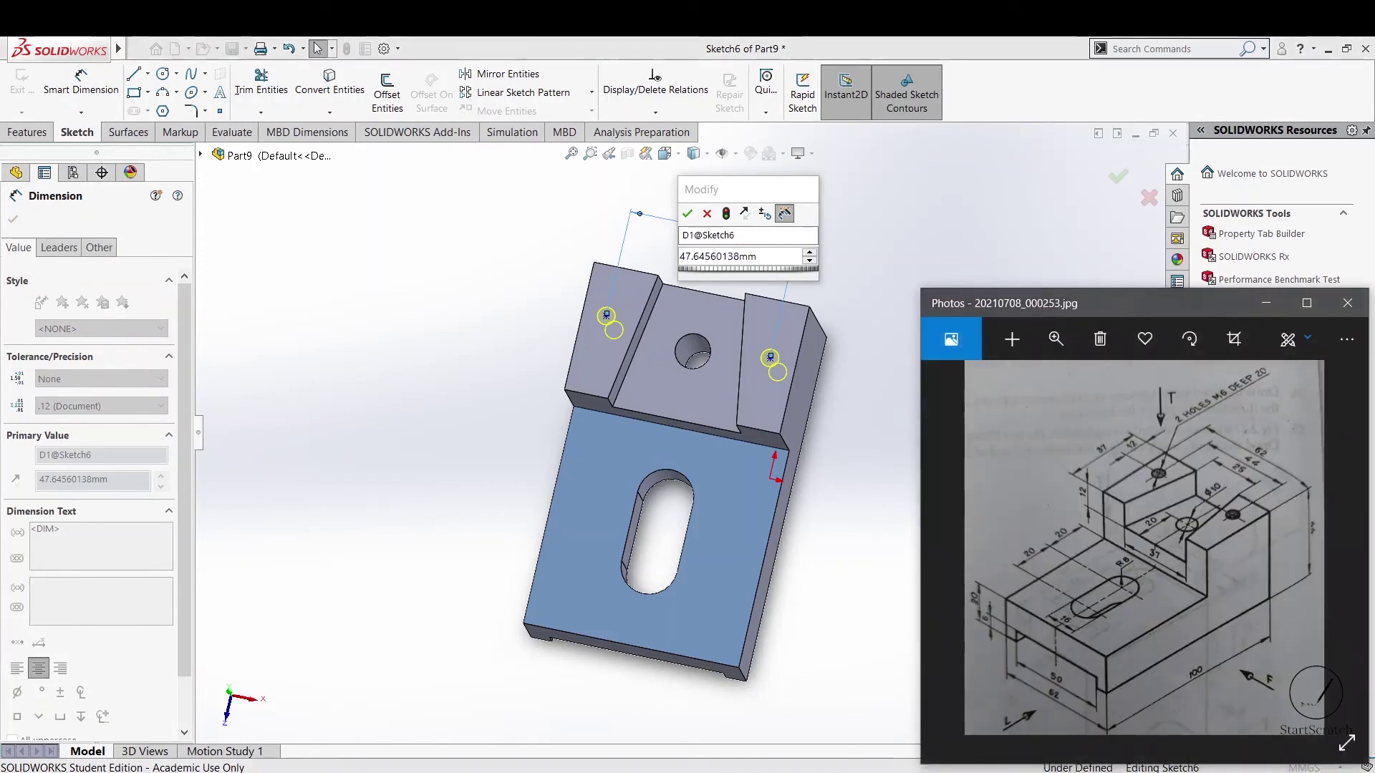
left_click(766, 264)
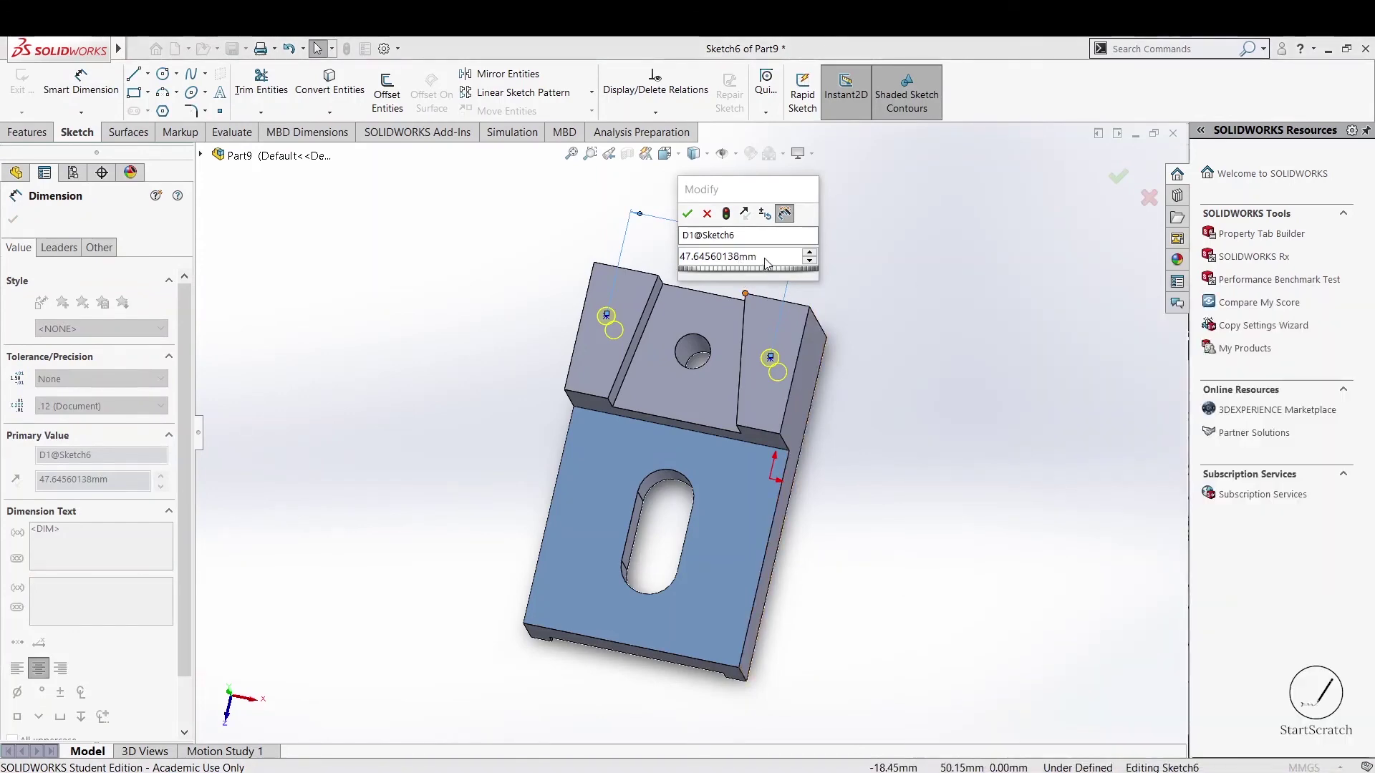
double_click(766, 262)
type("47.65")
key("Return")
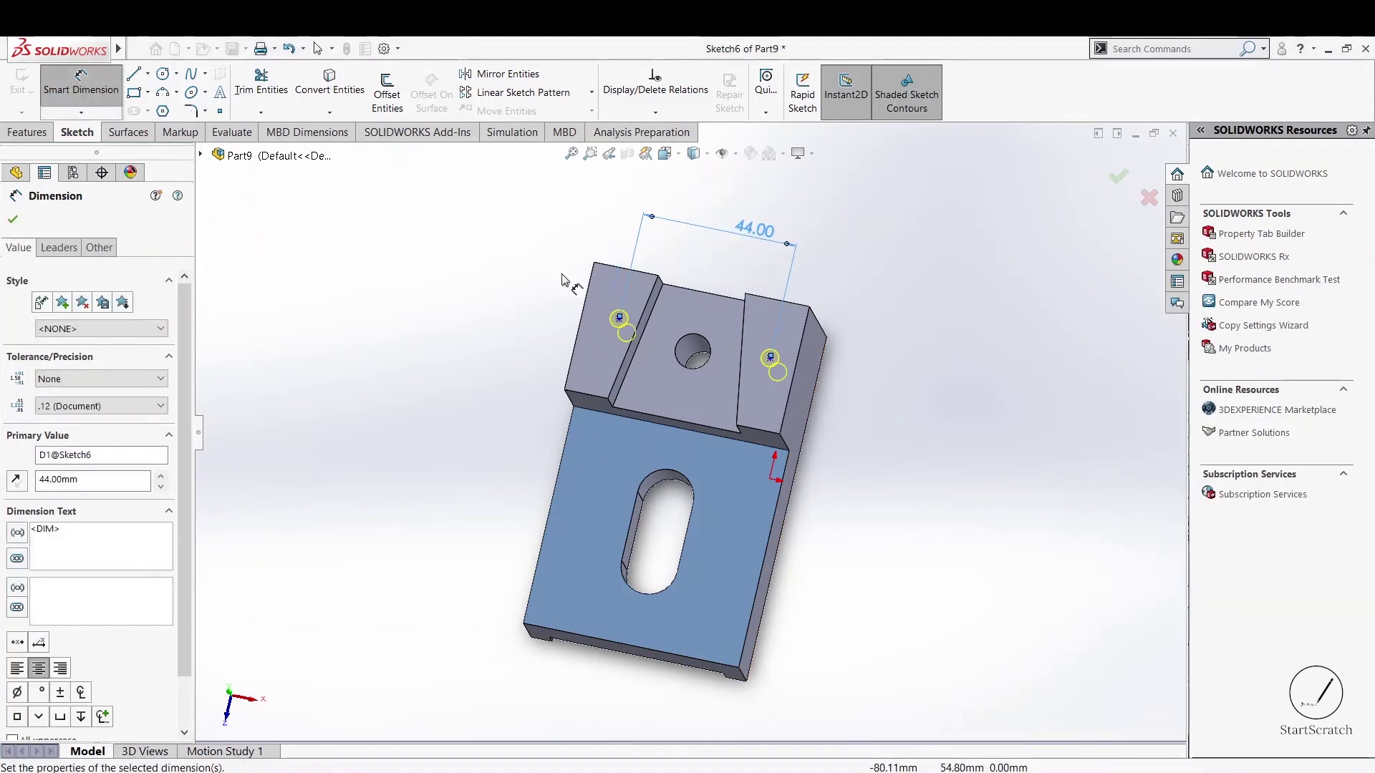
scroll(526, 215, "down", 2)
key("alt+Tab")
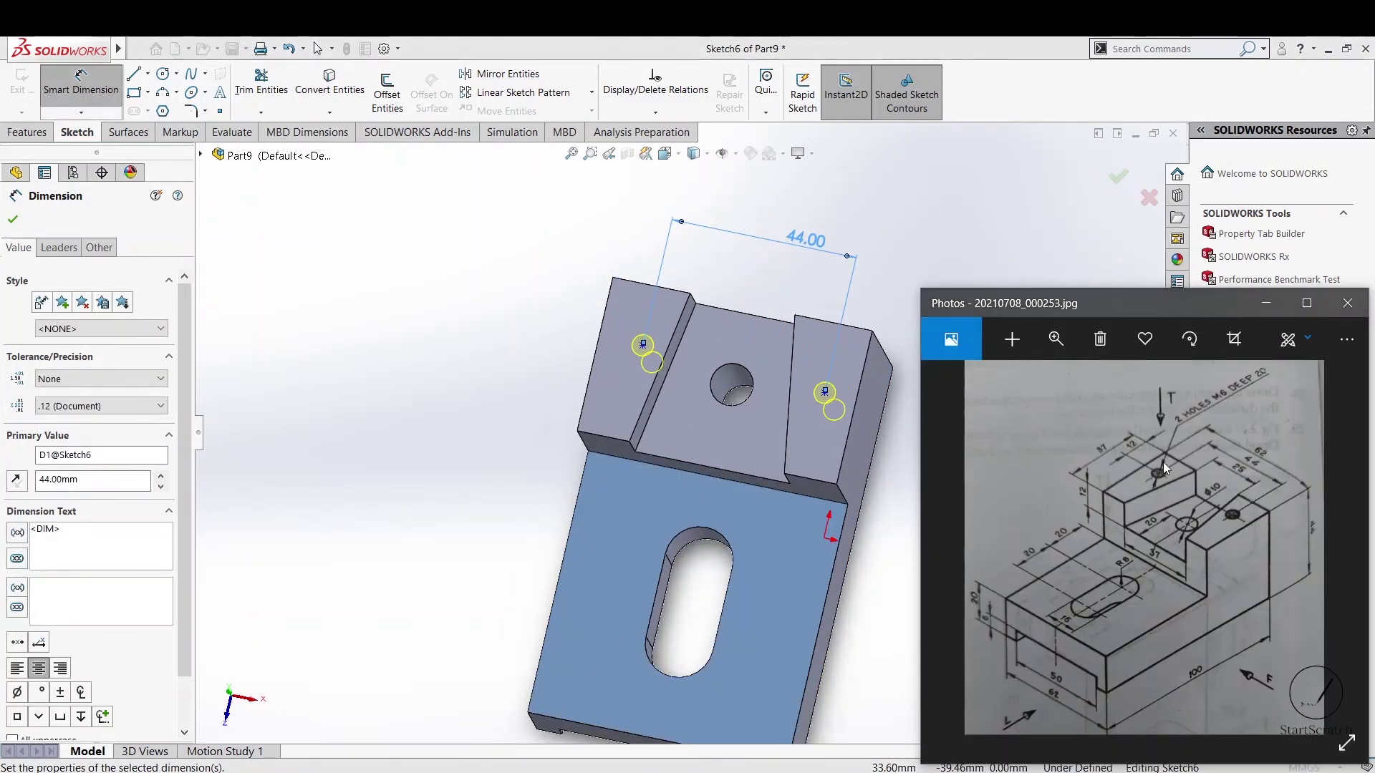
- Dimension the left hole centre 12 mm from the back edge of the raised step
left_click(516, 370)
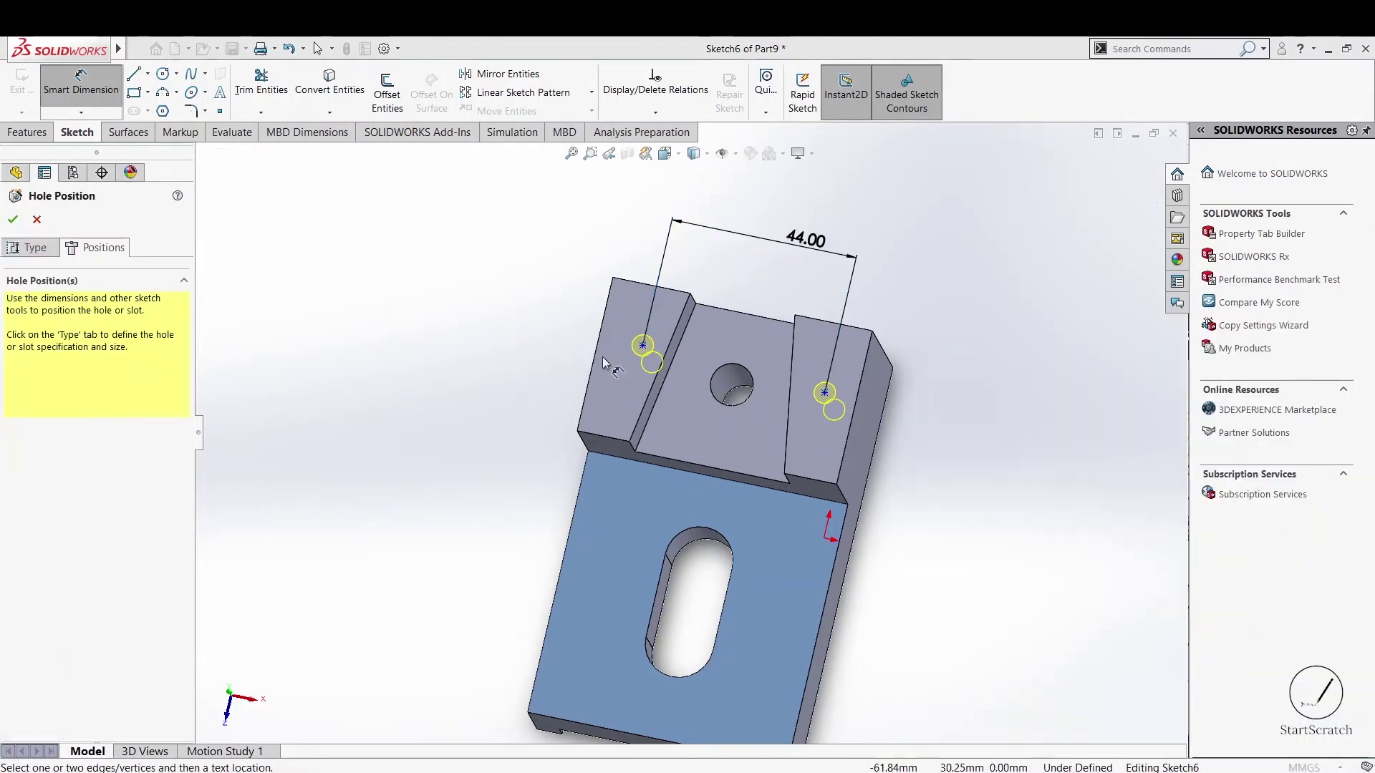
left_click(642, 346)
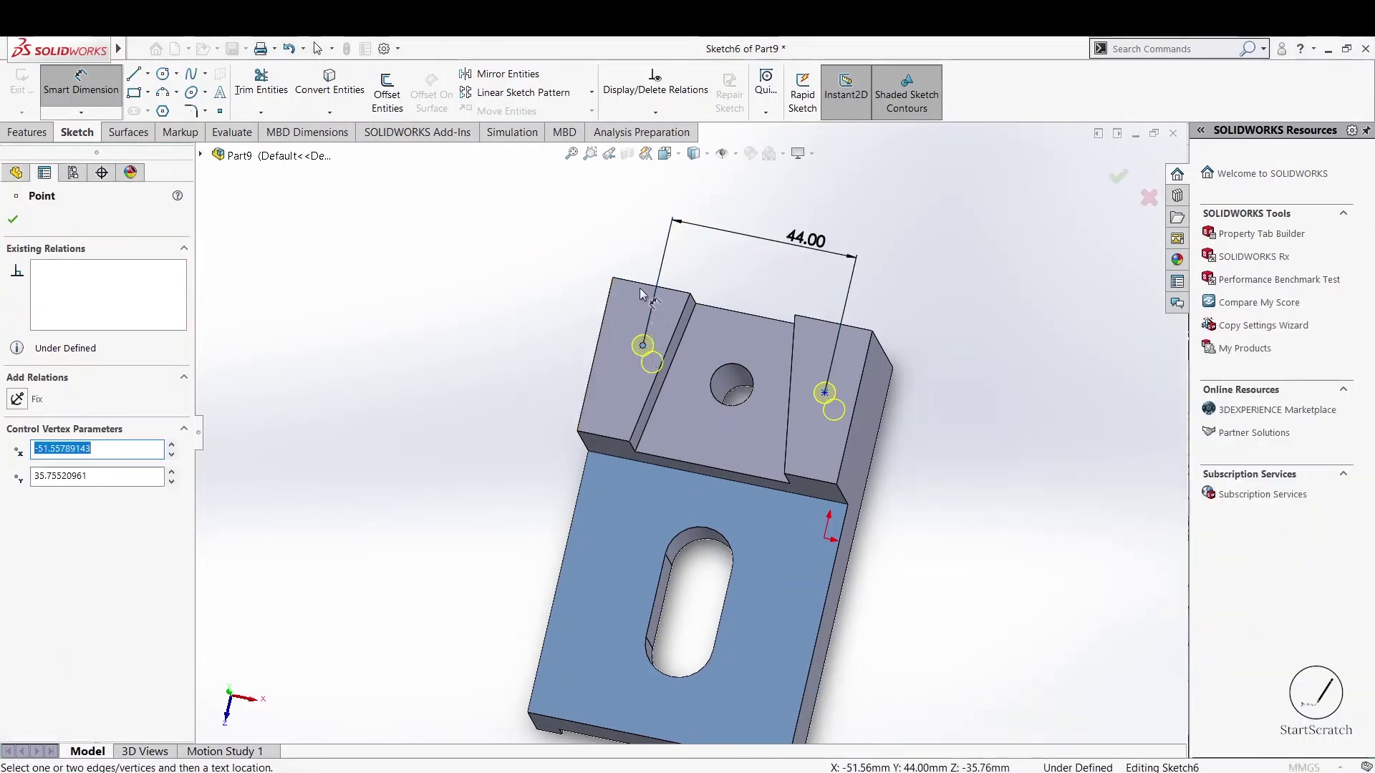
left_click(638, 283)
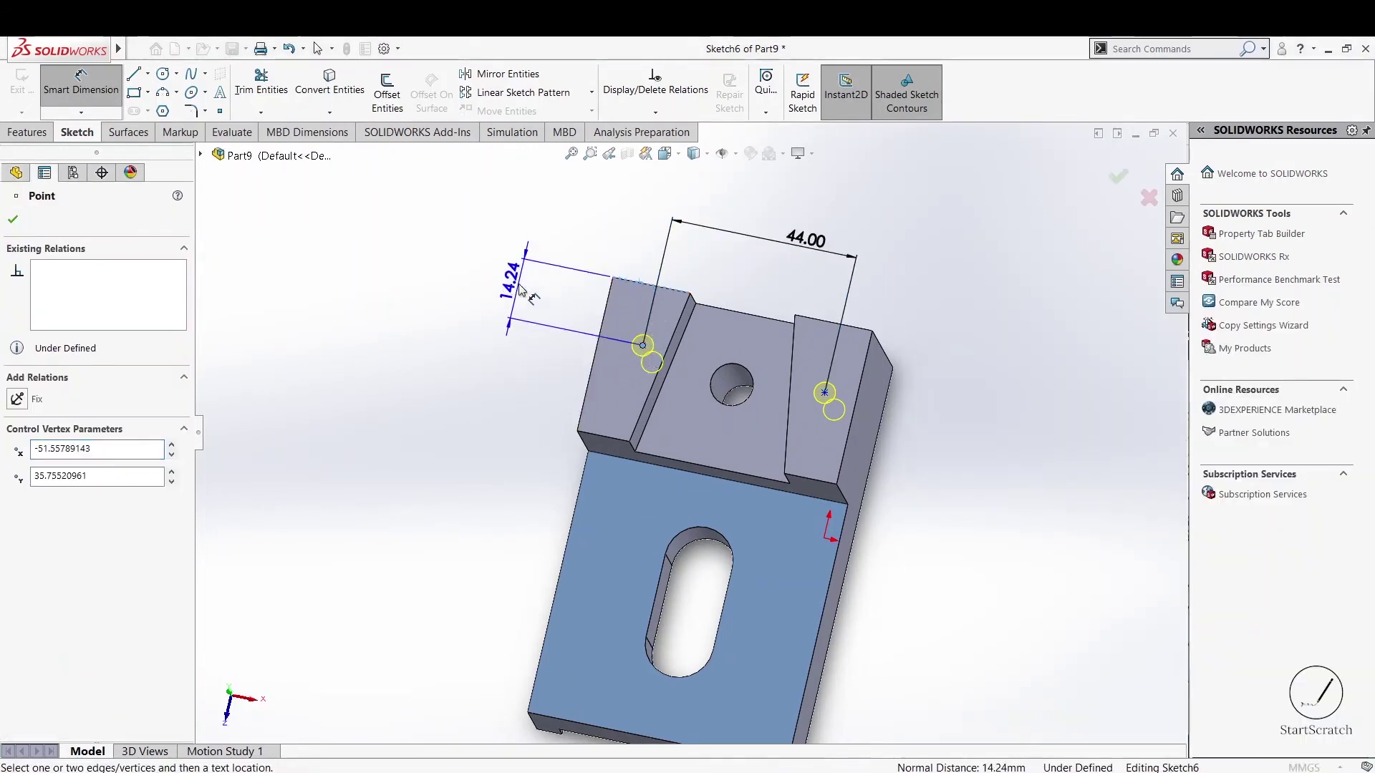
left_click(527, 296)
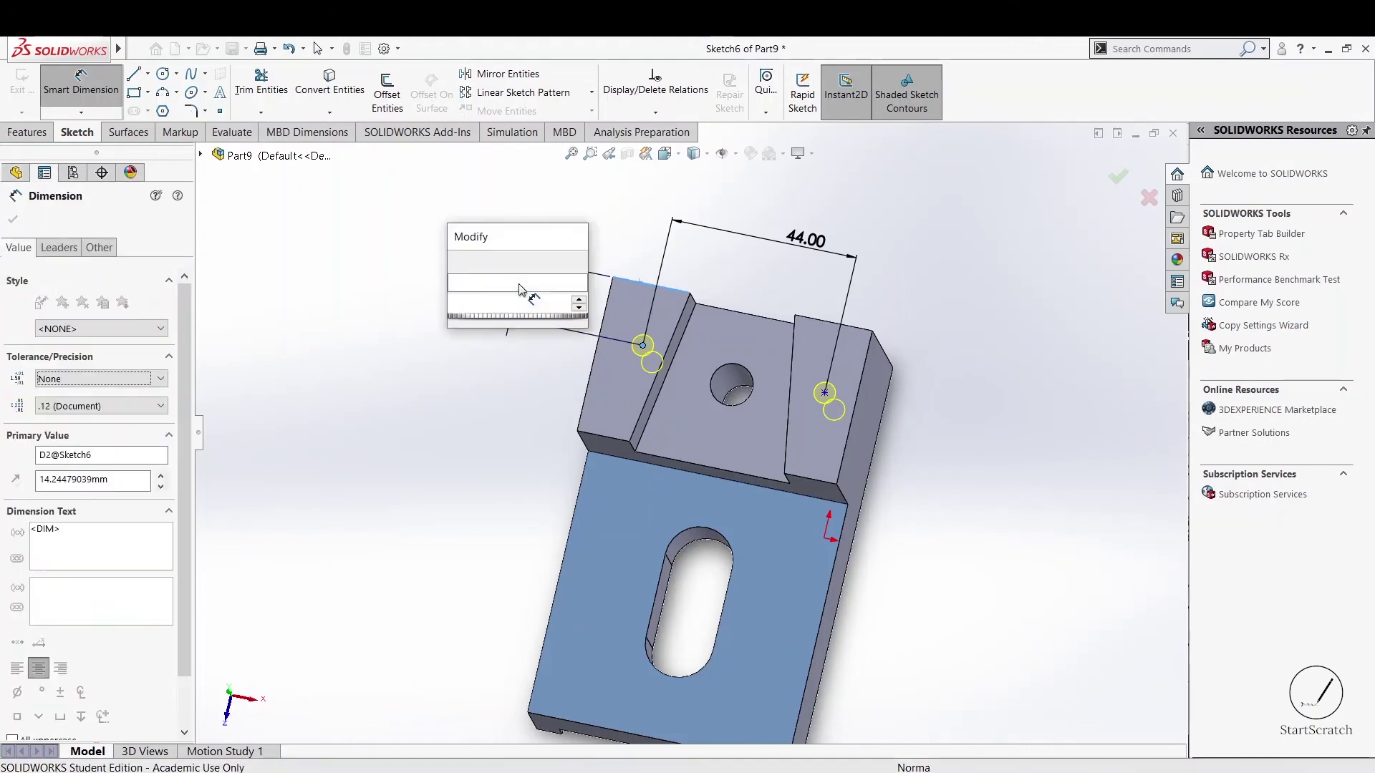
left_click(464, 445)
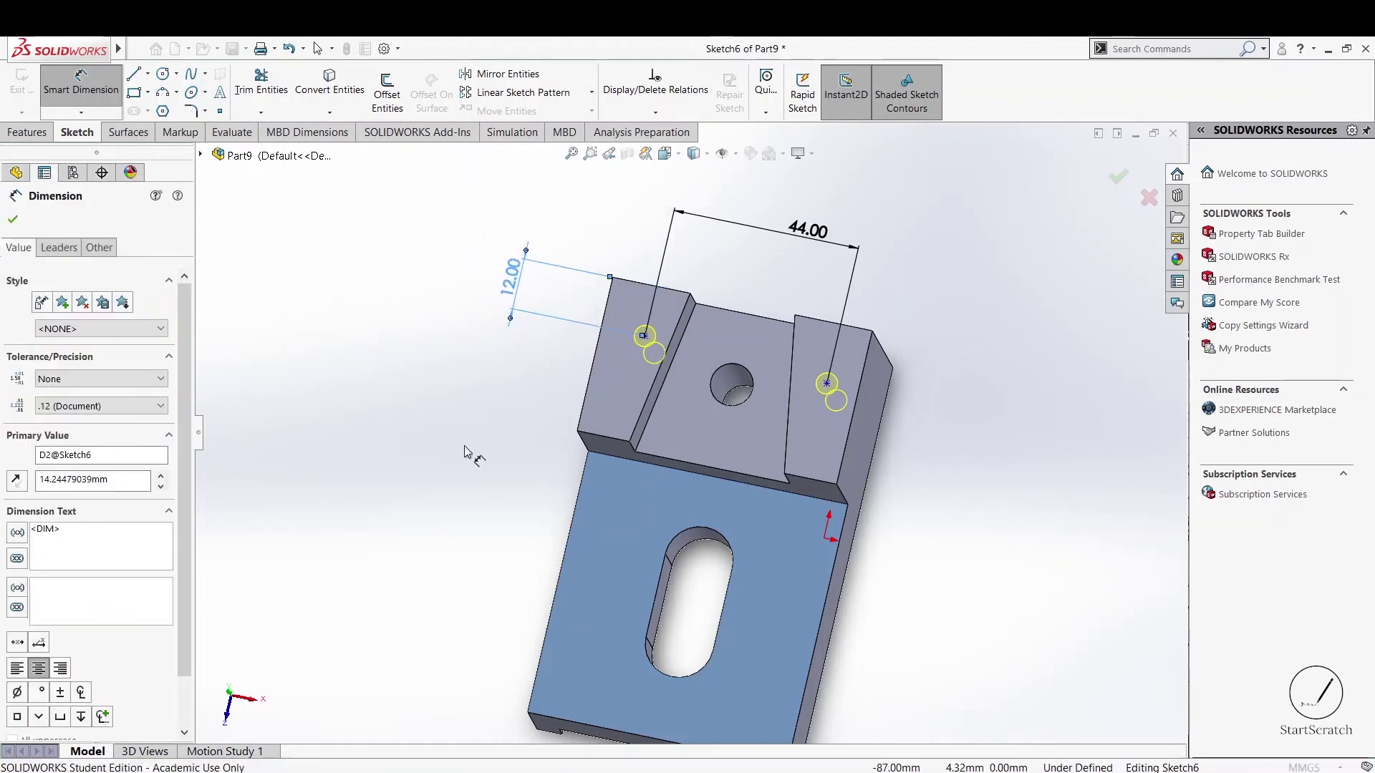
key("Escape")
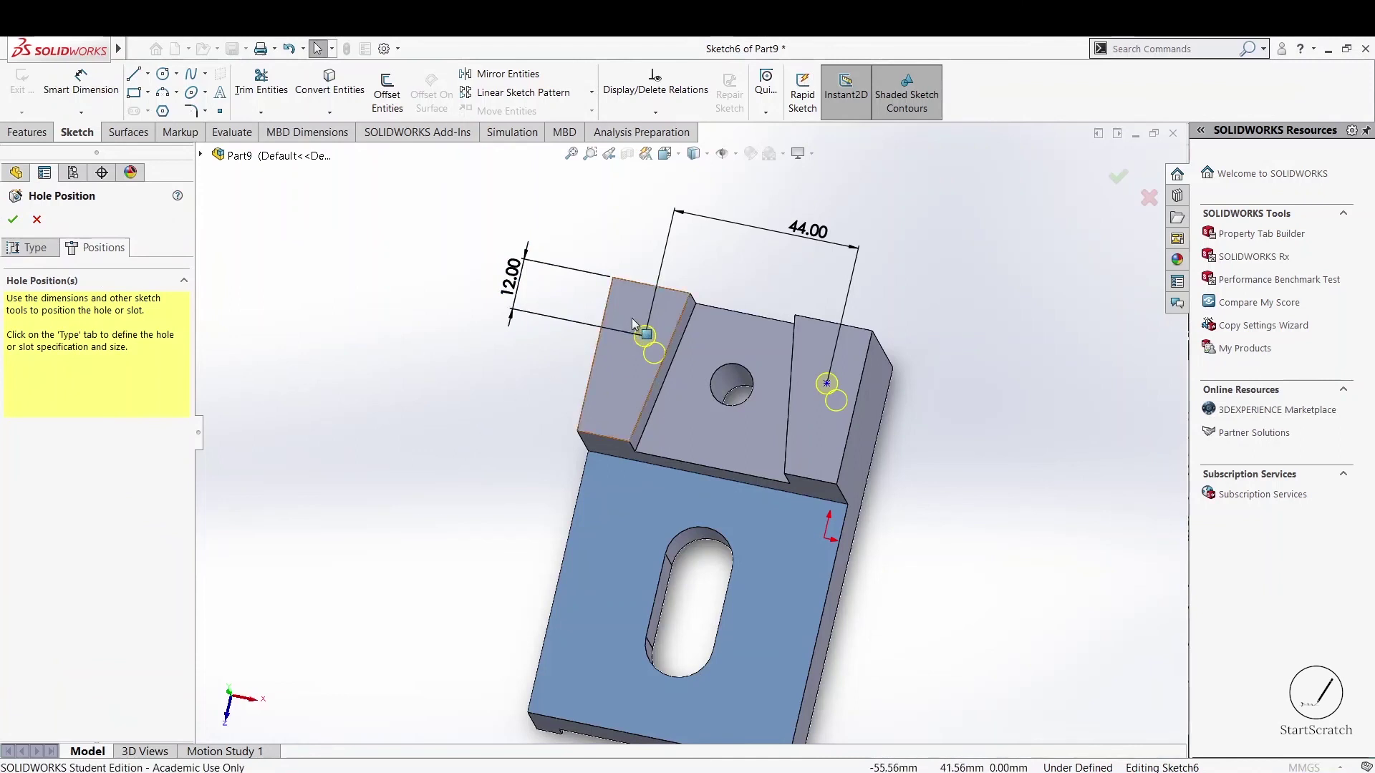
- Add a Horizontal relation between the two hole centres
left_click(644, 339)
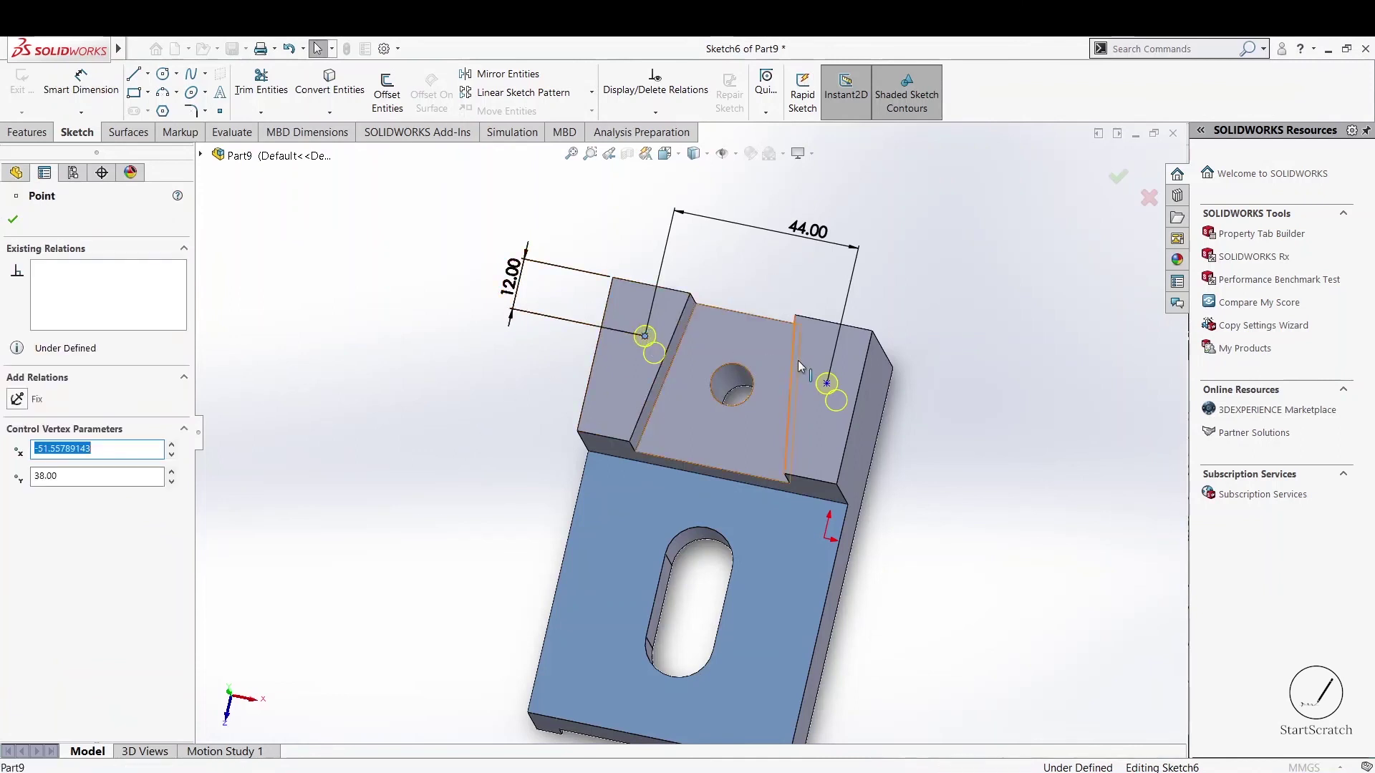
left_click(827, 386, "ctrl")
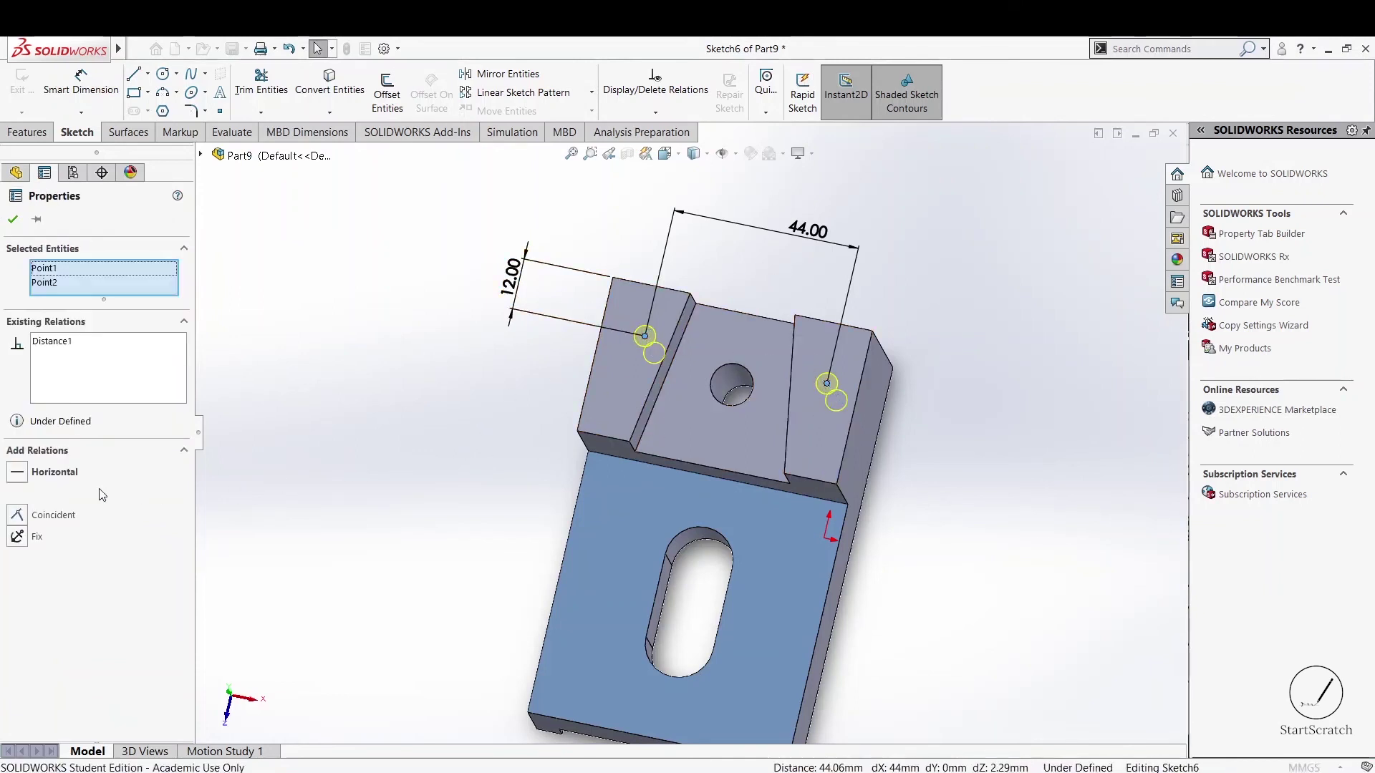
left_click(44, 473)
left_click(290, 484)
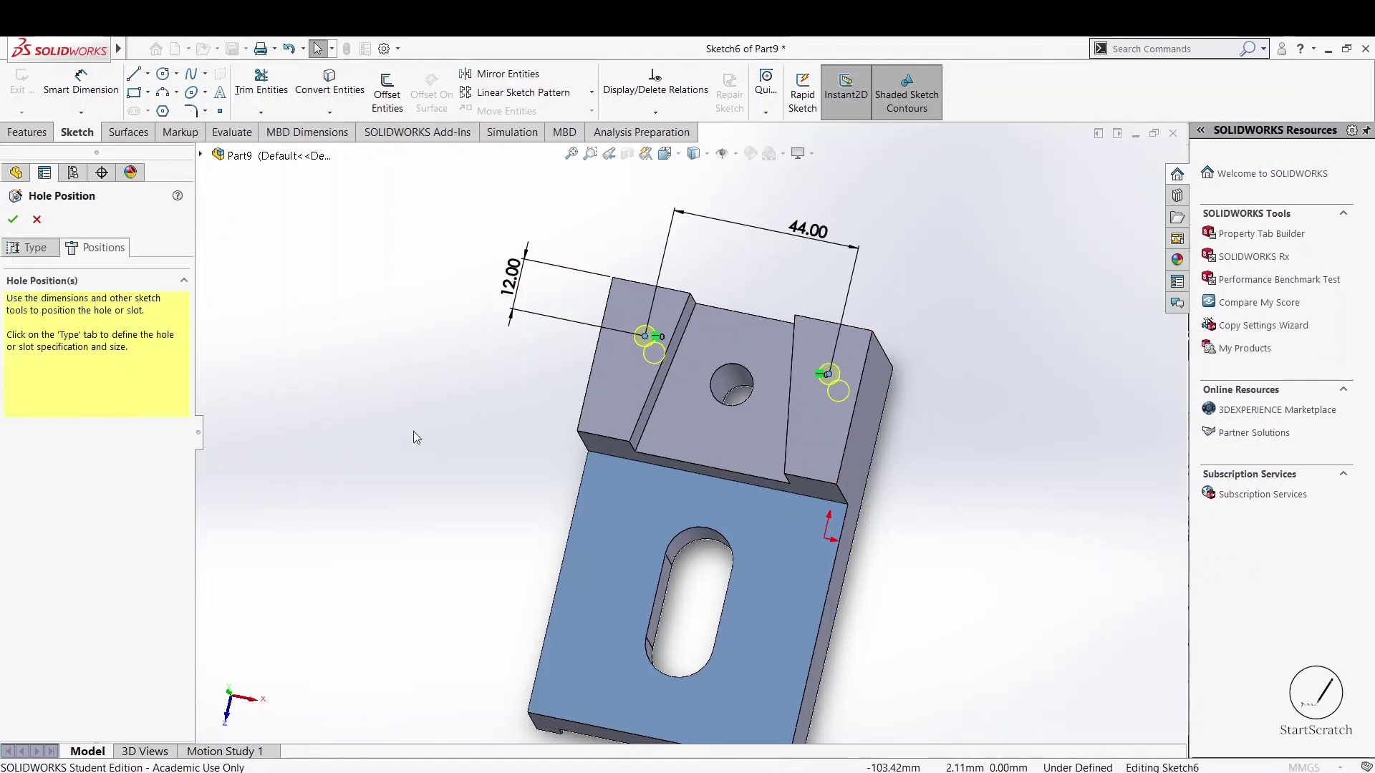
- Align the left hole centre vertically with the back edge's midpoint and check the reference
left_click(645, 294)
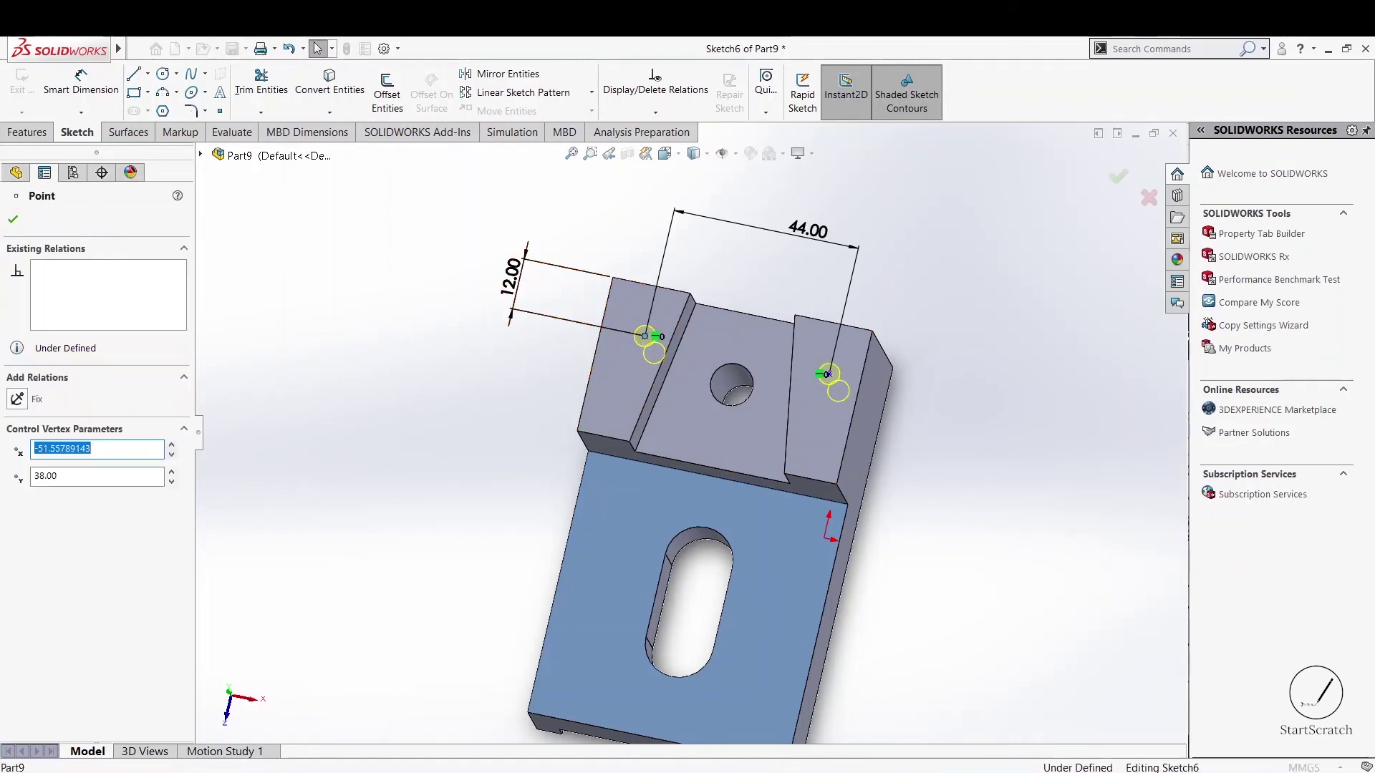
left_click(650, 288, "ctrl")
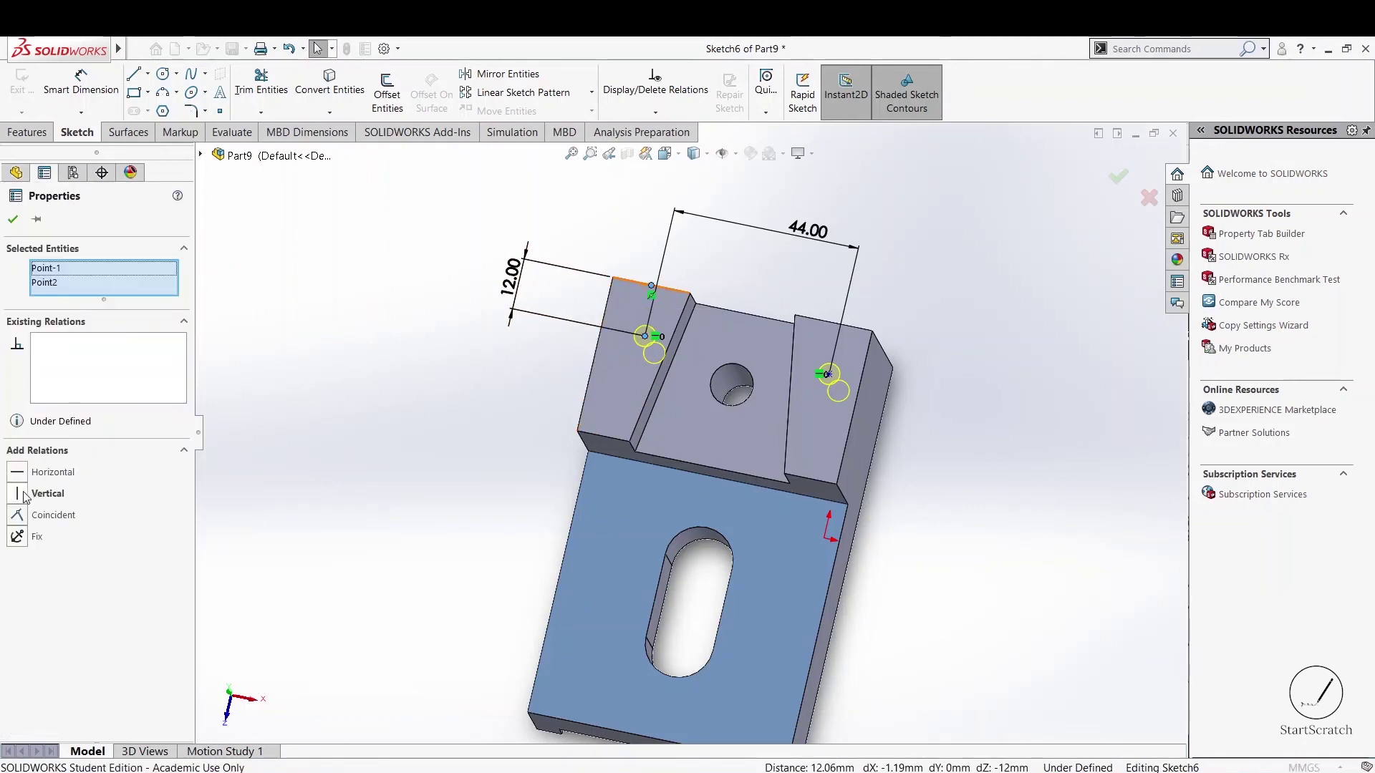
left_click(23, 495)
left_click(13, 220)
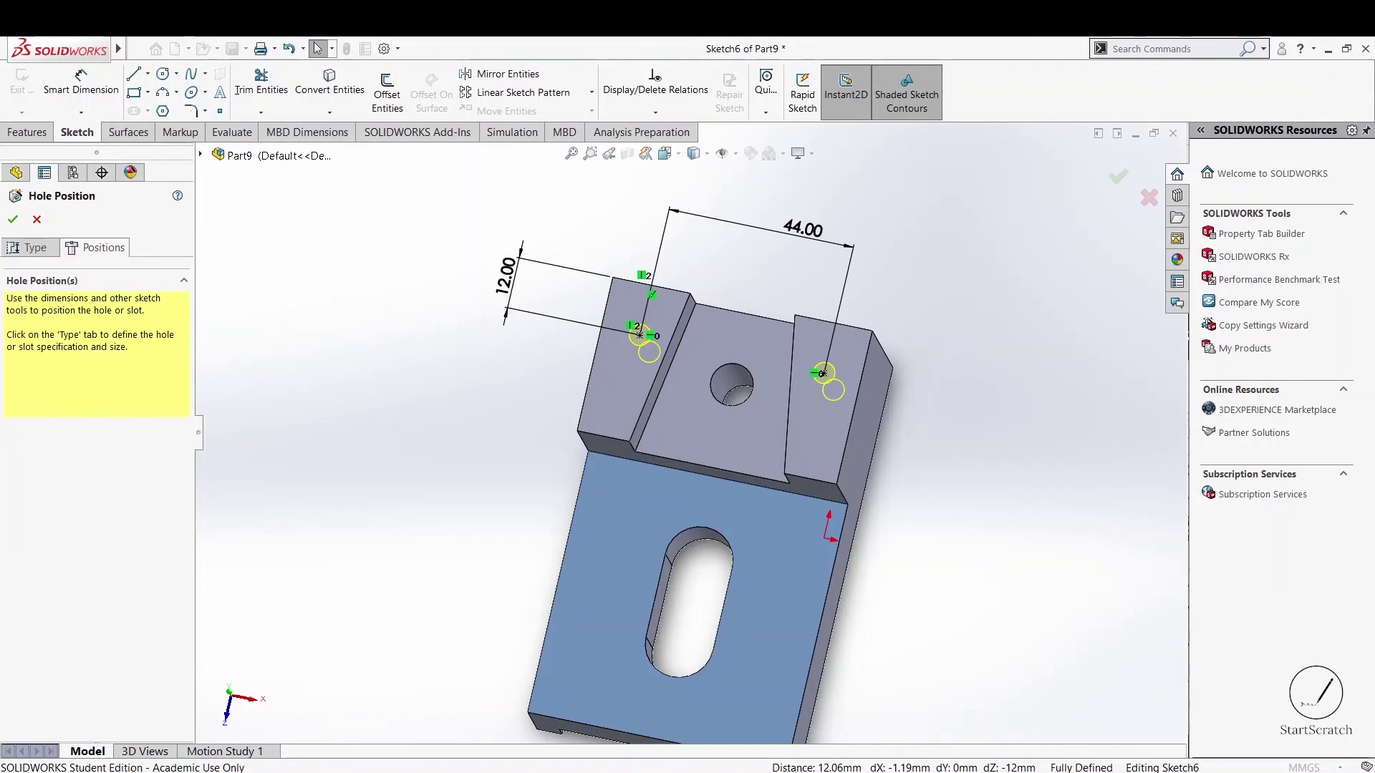
left_click(948, 753)
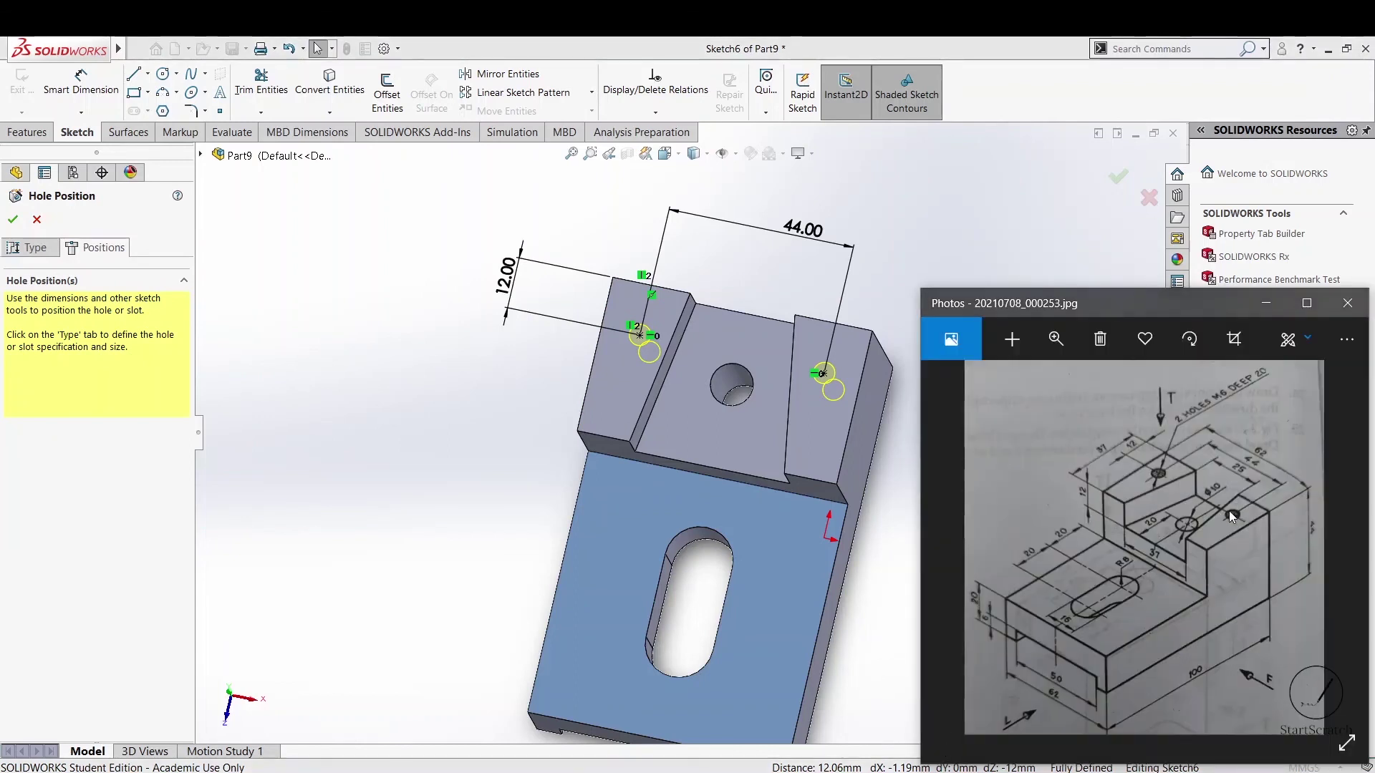
left_click(1049, 225)
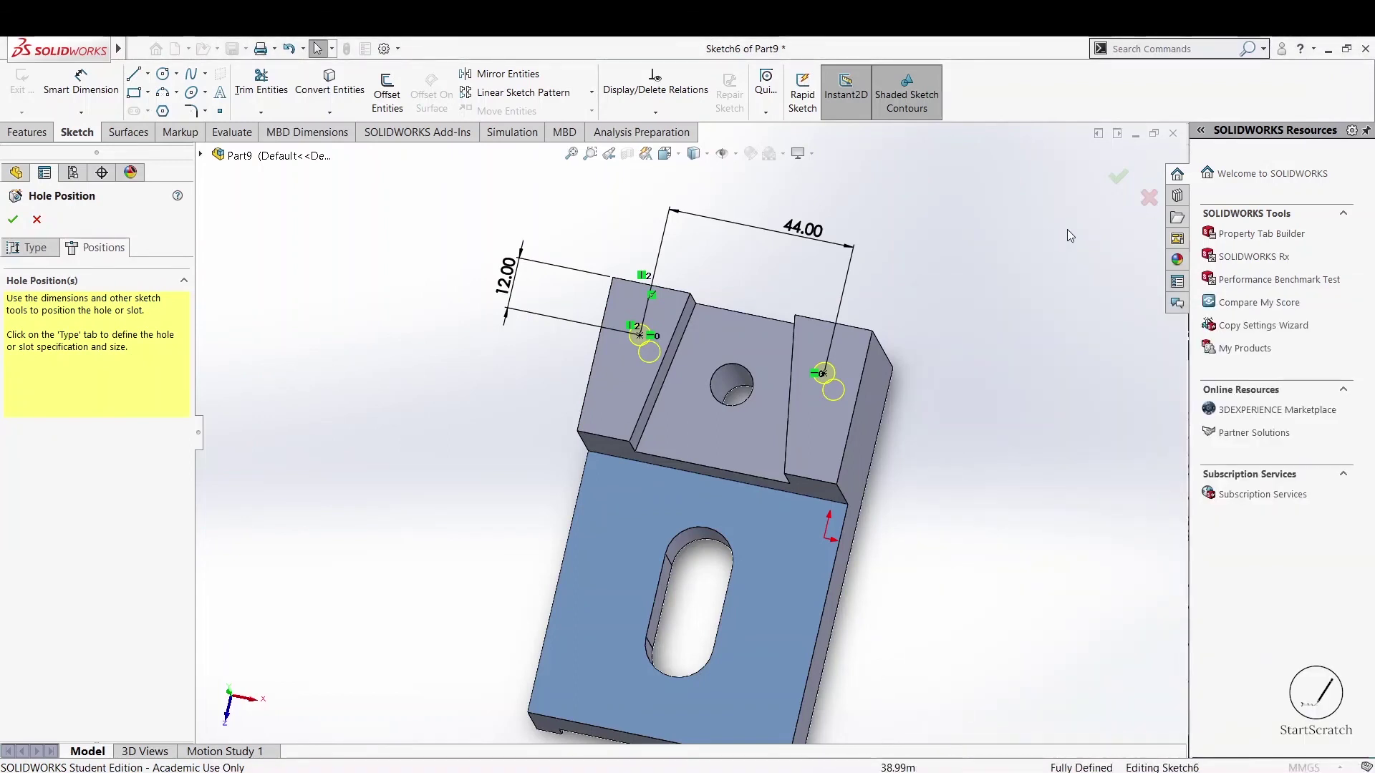
- Finish M6 Tapped Hole1 and compare the isometric view with the reference drawing
left_click(1117, 181)
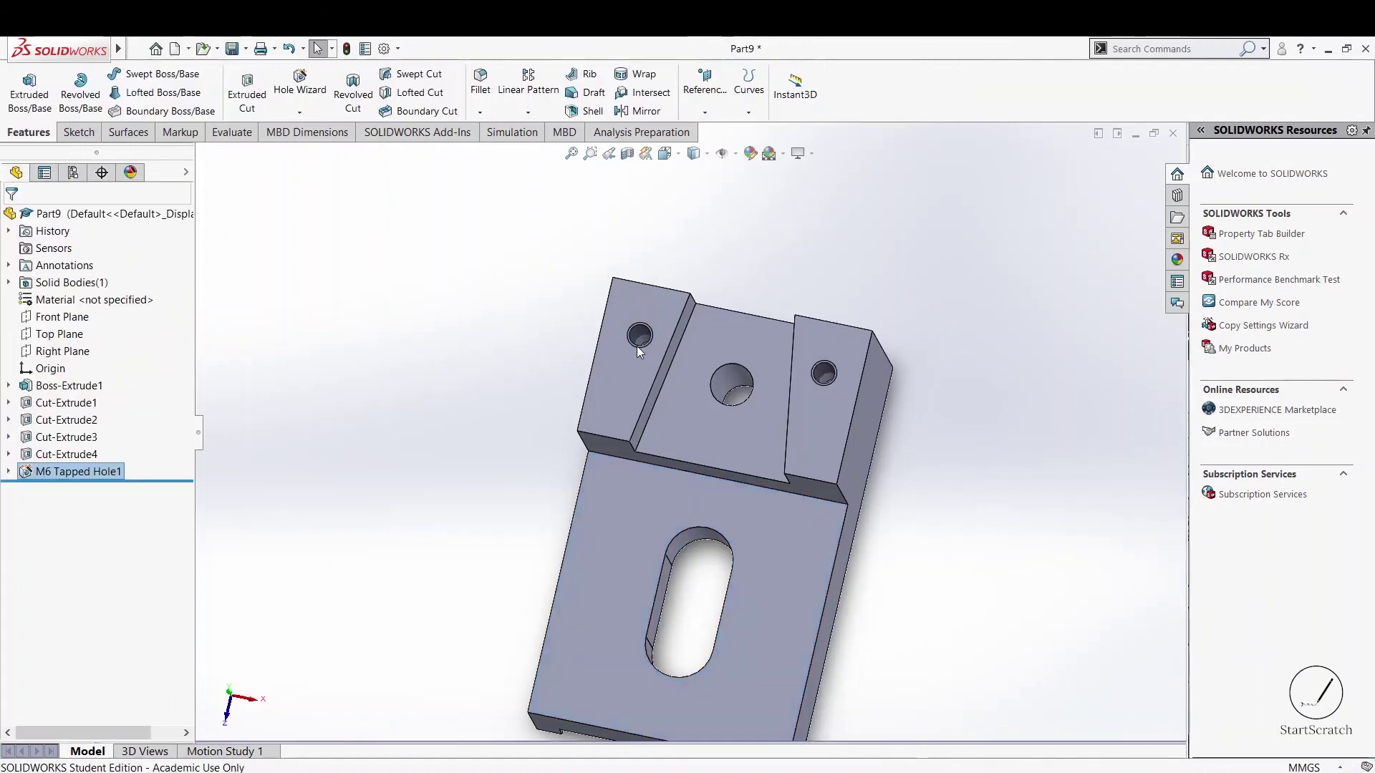
middle_click_drag(875, 555, 749, 645)
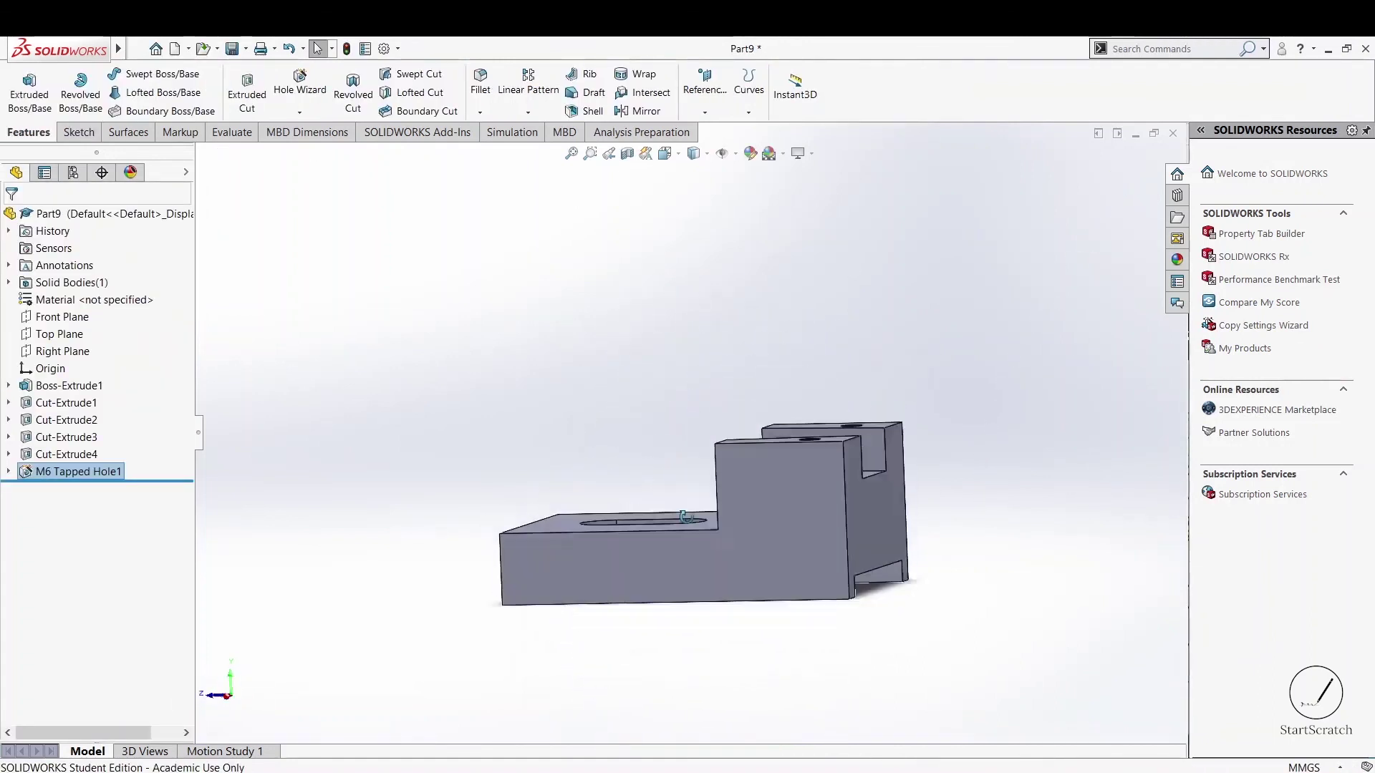
left_click(678, 161)
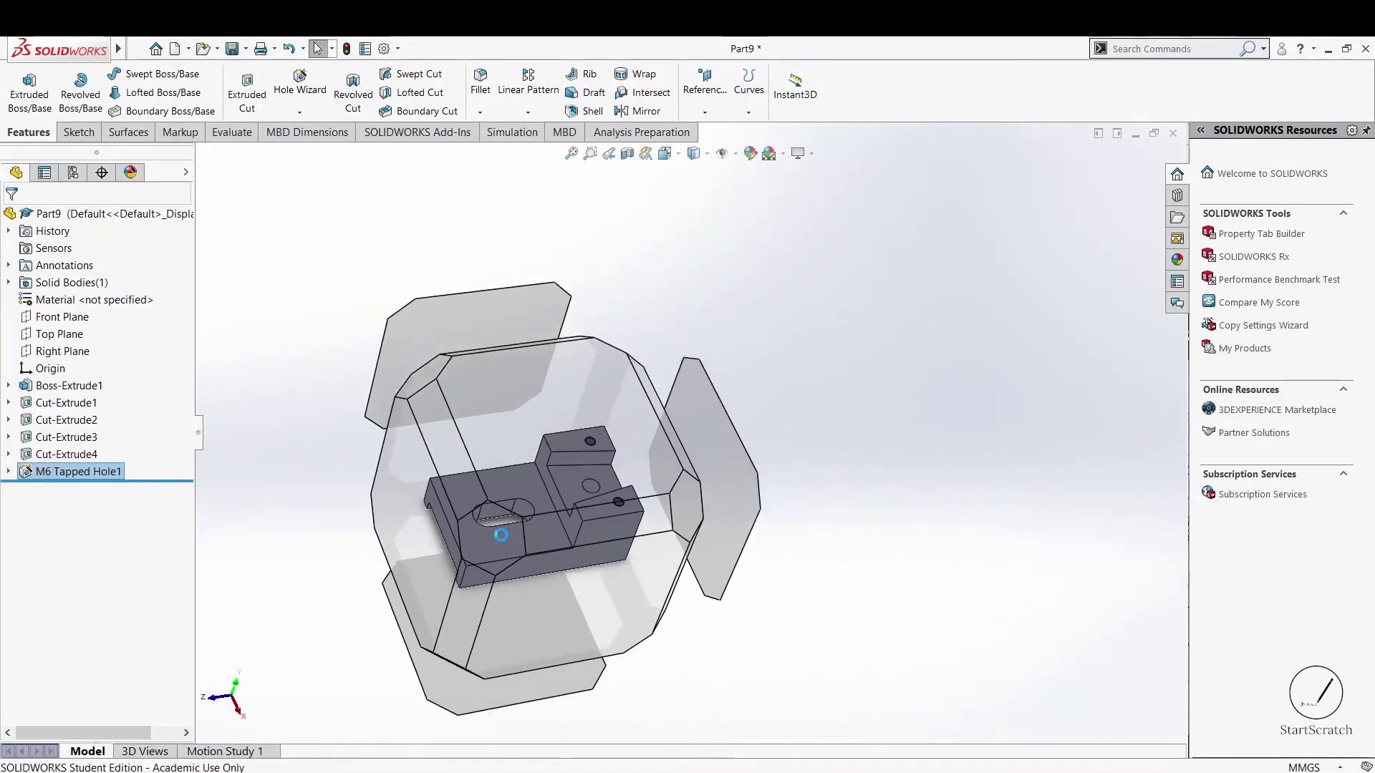
left_click(502, 535)
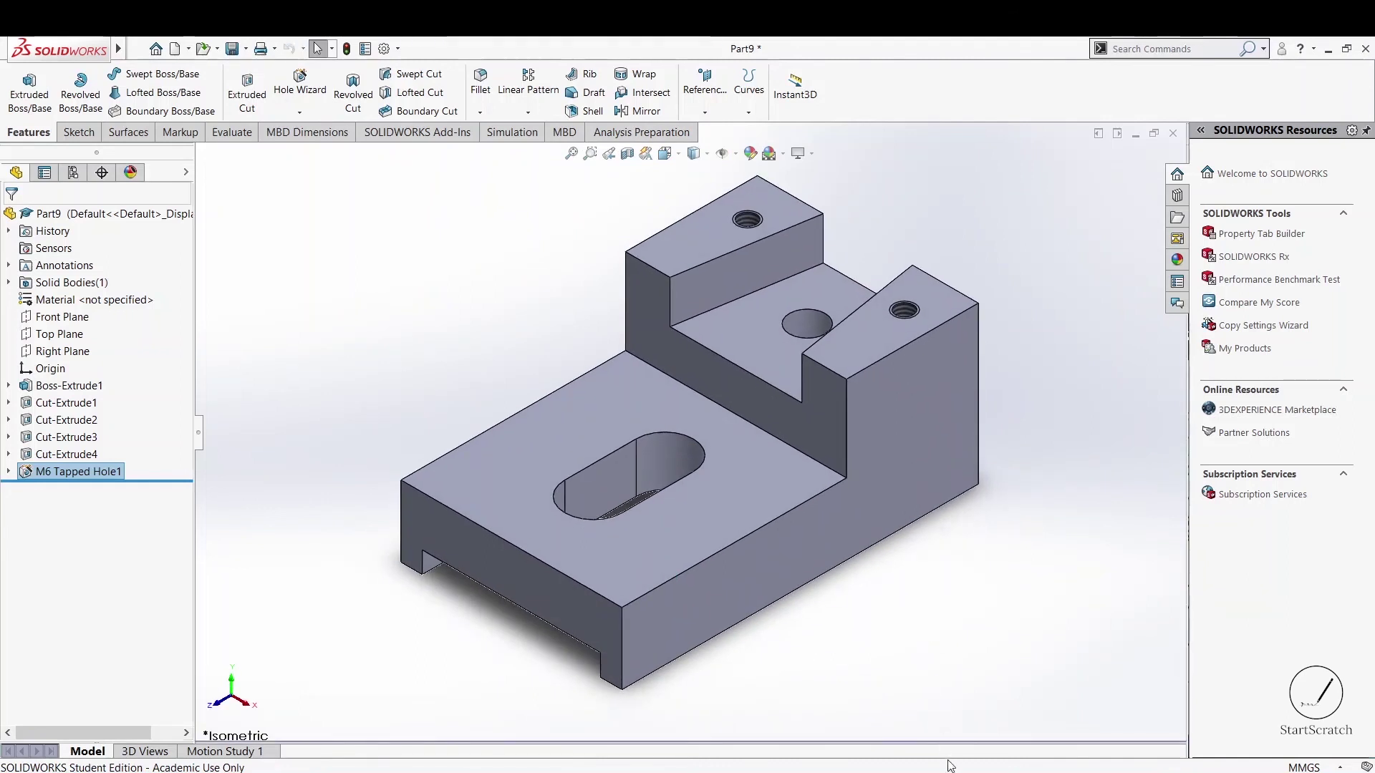
key("alt+Tab")
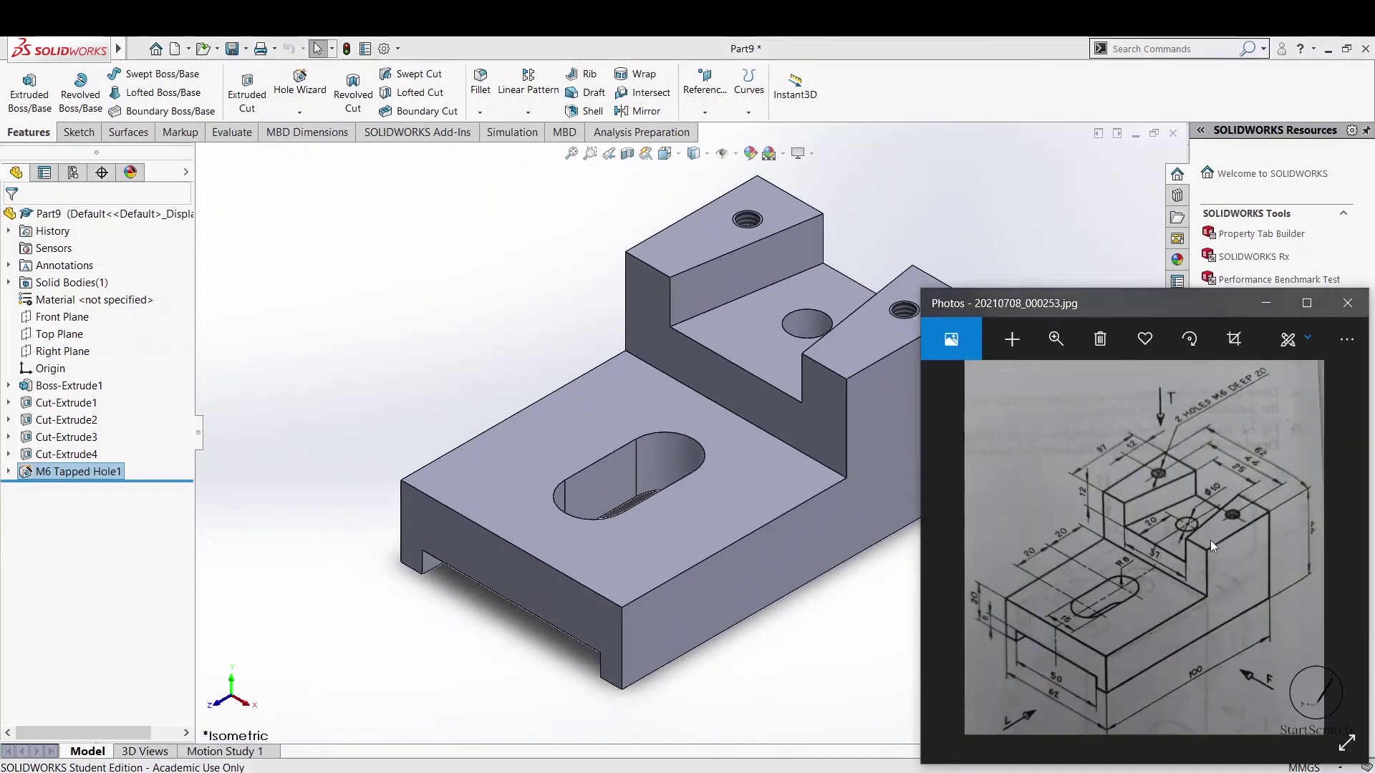